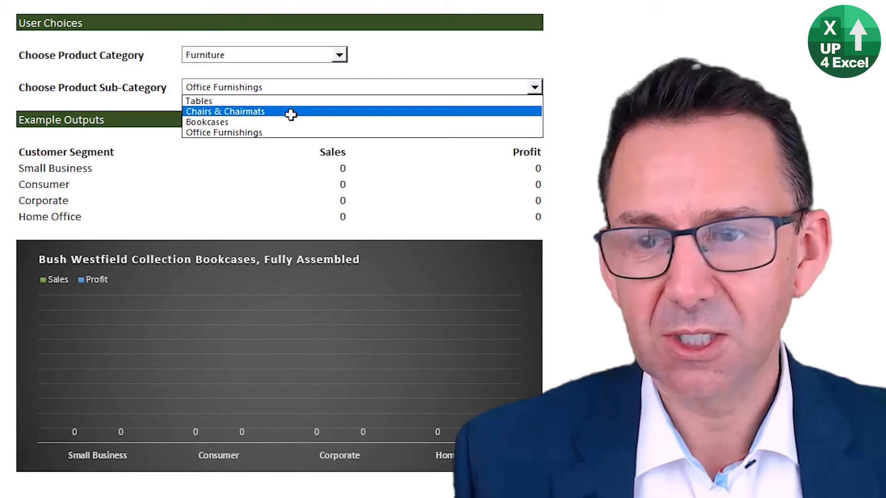
# Set the product category to Furniture and the product sub-category to Chairs & Chairmats
pyautogui.click(292, 115)
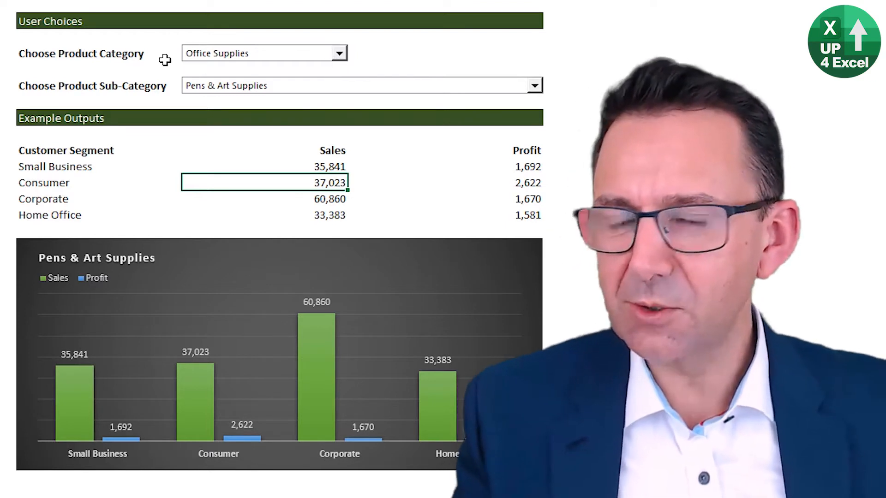
pyautogui.click(96, 55)
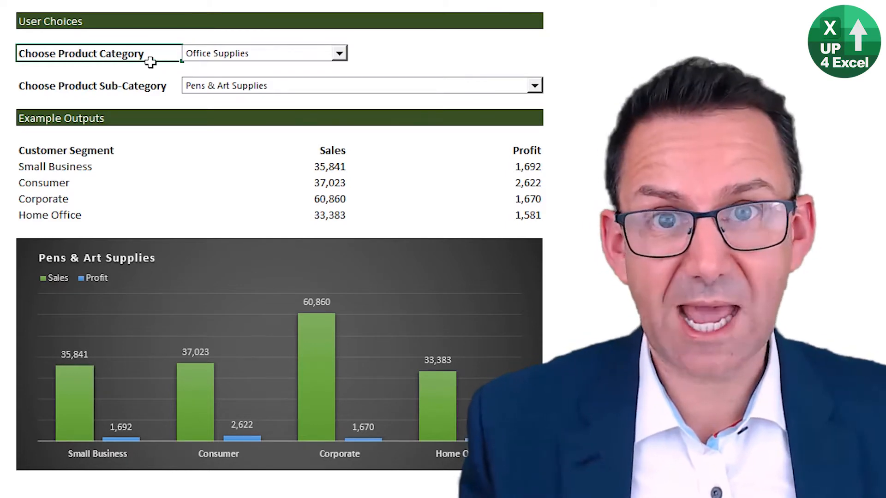
pyautogui.click(339, 55)
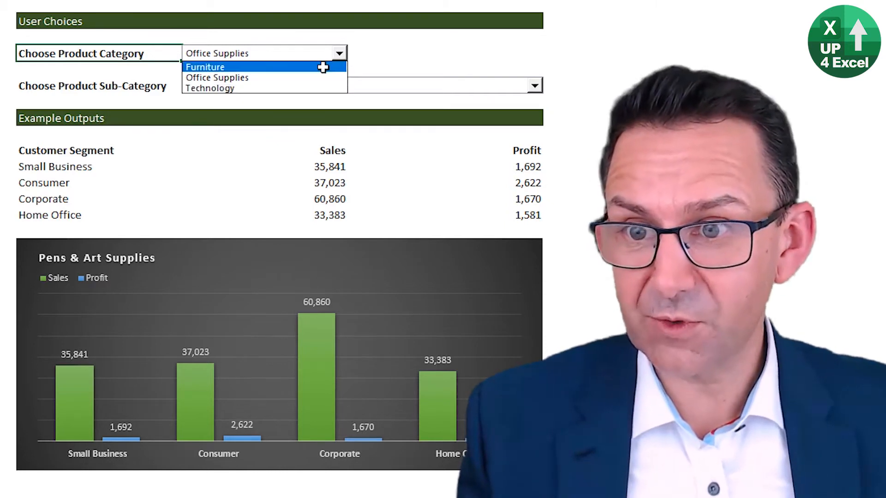
pyautogui.click(323, 67)
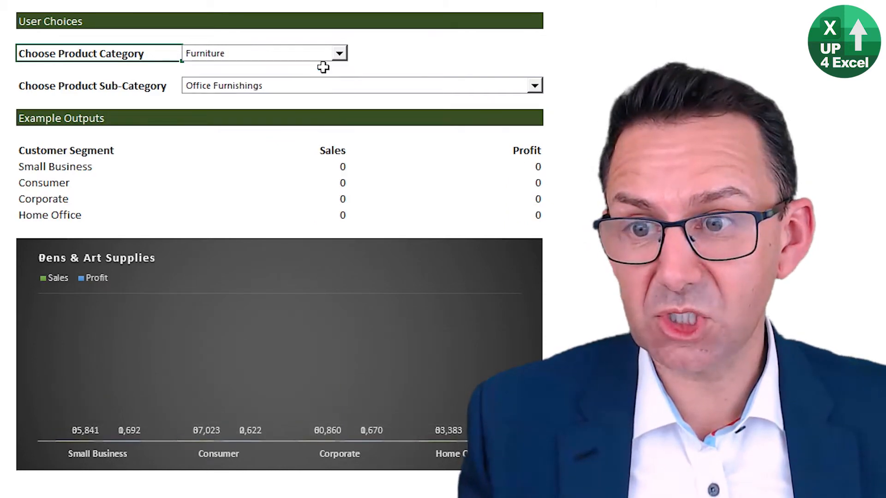
pyautogui.click(95, 86)
pyautogui.click(534, 85)
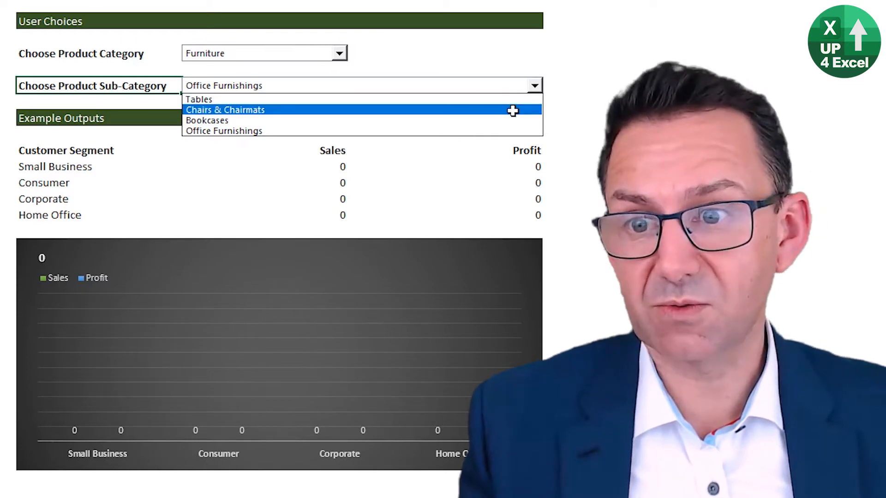
pyautogui.click(512, 111)
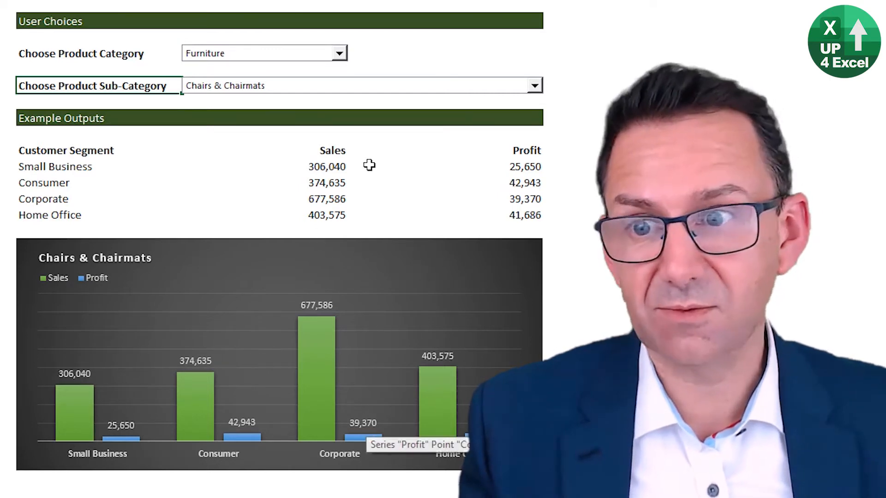
# Set the product category to Office Supplies and the product sub-category to Pens & Art Supplies
pyautogui.click(340, 53)
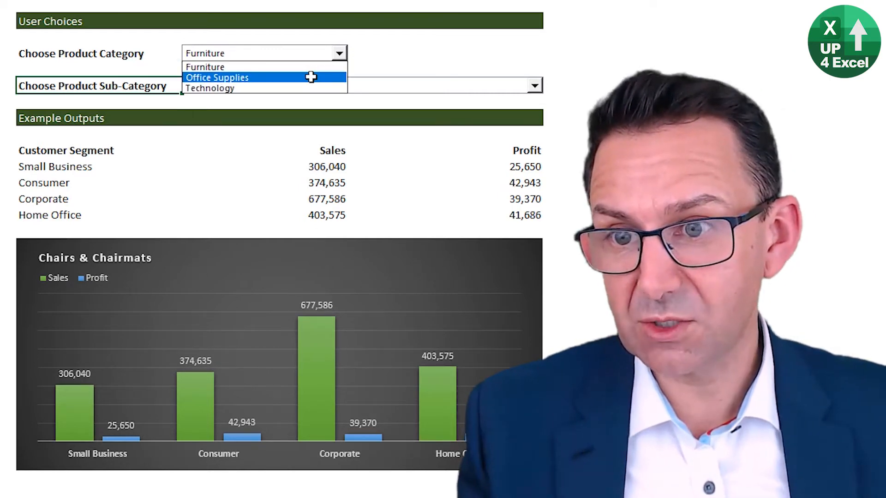
pyautogui.click(307, 77)
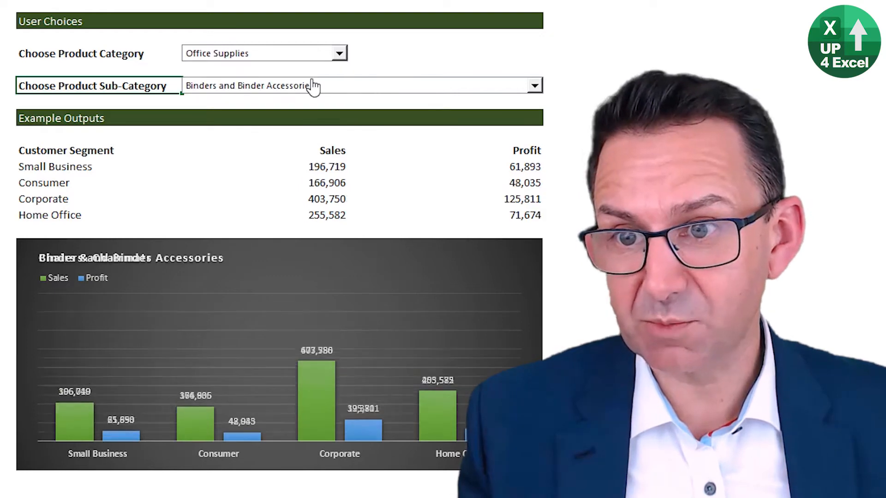
pyautogui.click(533, 85)
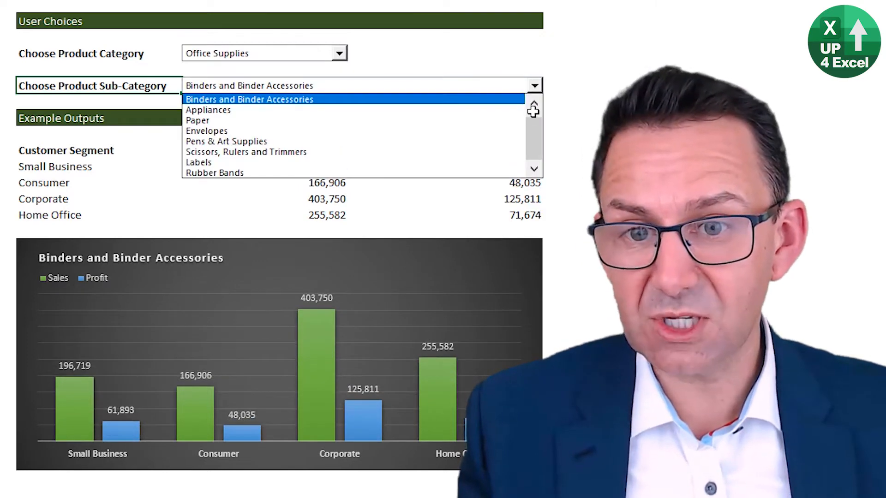
pyautogui.moveTo(539, 139); pyautogui.dragTo(534, 109)
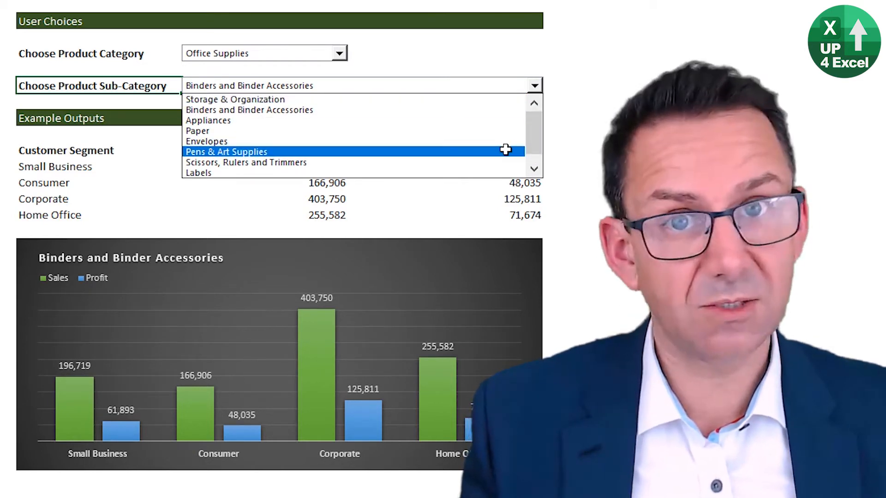
pyautogui.click(506, 149)
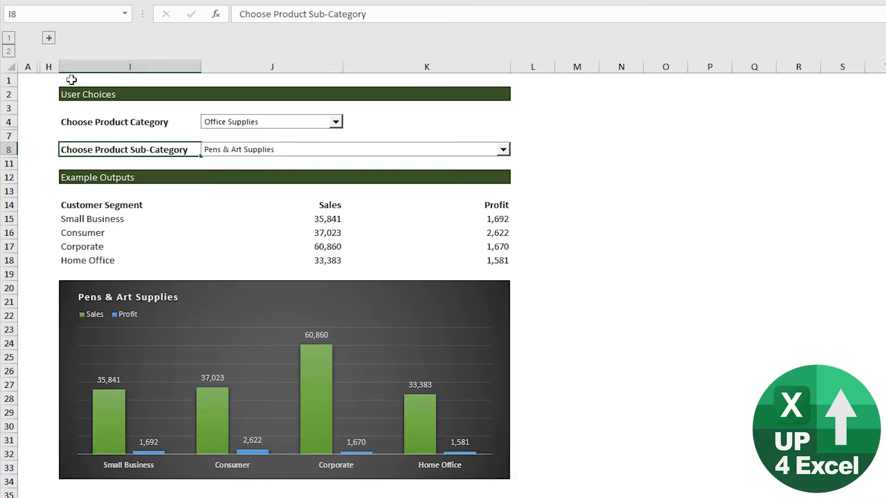
# Expand the grouped columns B to G and unhide the hidden rows between rows 4 and 12
pyautogui.click(49, 38)
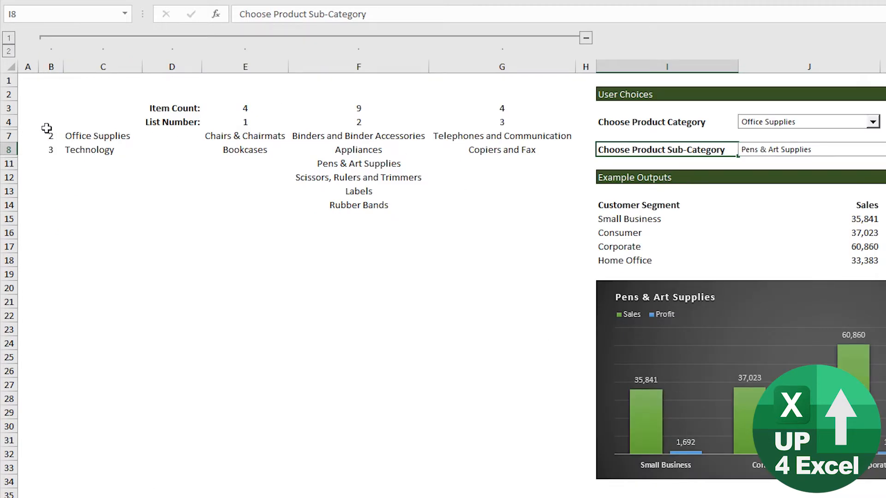
pyautogui.moveTo(47, 128); pyautogui.dragTo(45, 172)
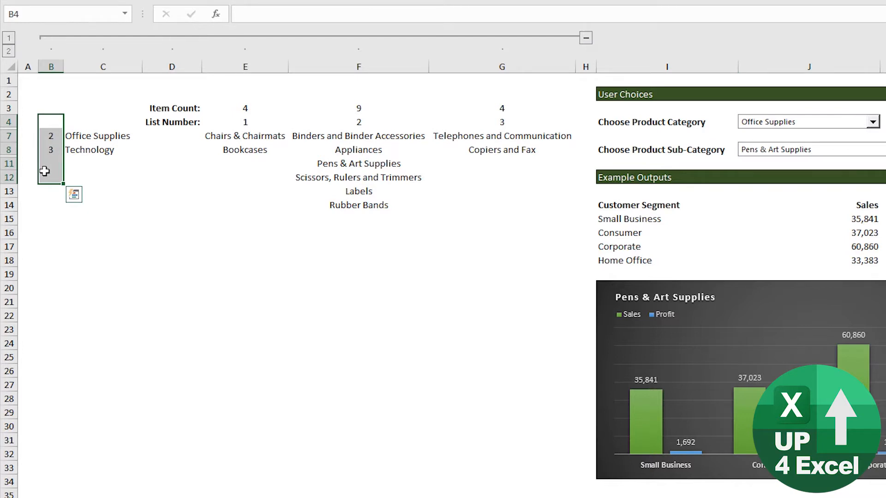
pyautogui.hotkey('ctrl', 'shift', '9')
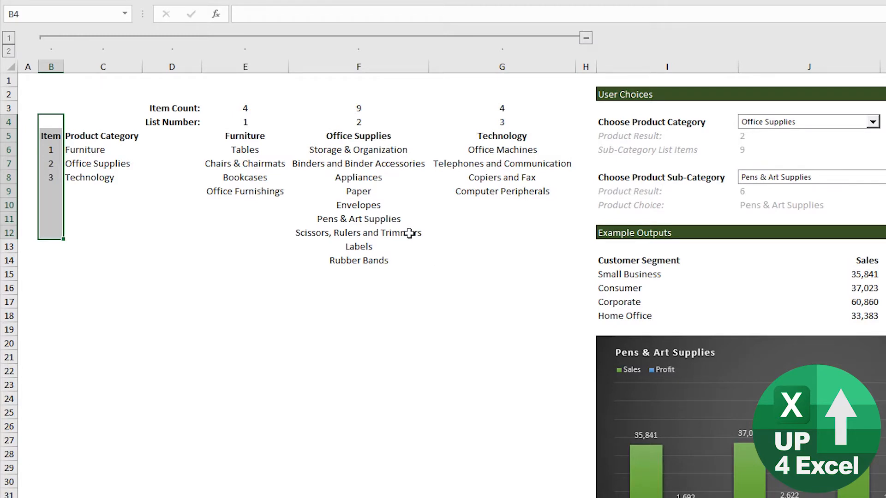
# Examine the Product Category list and the matching sub-category lists with their list numbers and item counts
pyautogui.click(139, 135)
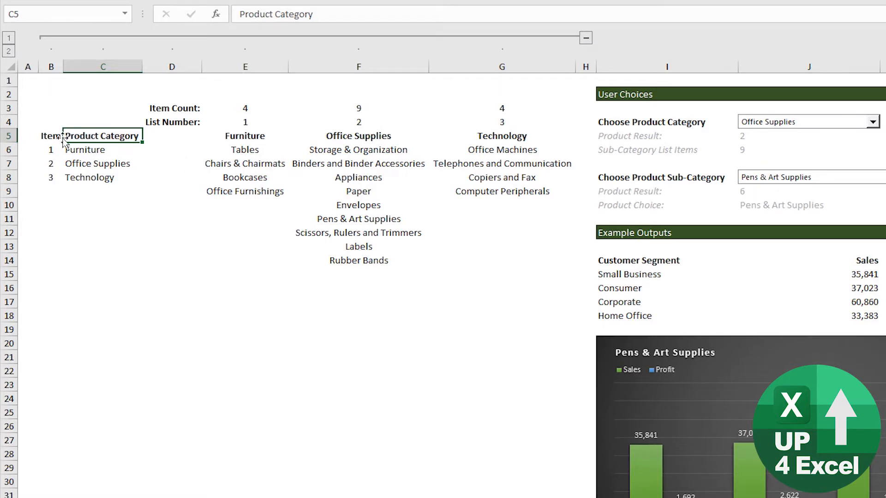
pyautogui.moveTo(102, 136); pyautogui.dragTo(102, 183)
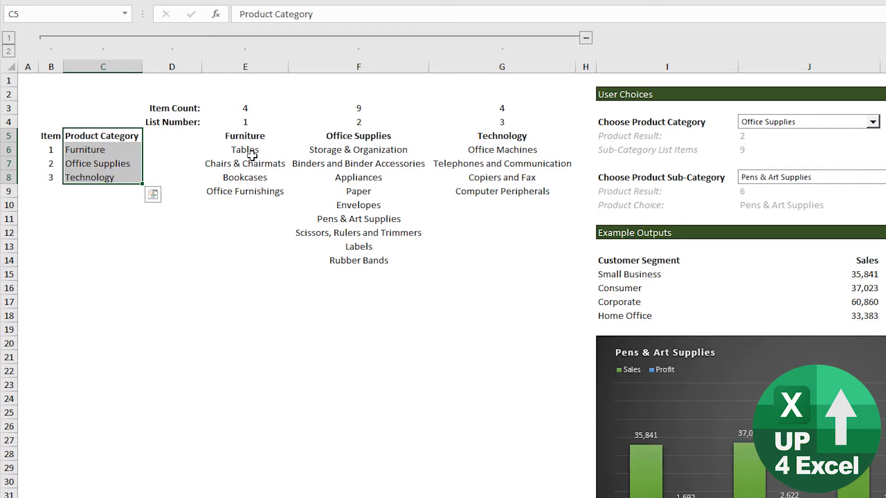
pyautogui.click(257, 134)
pyautogui.click(116, 148)
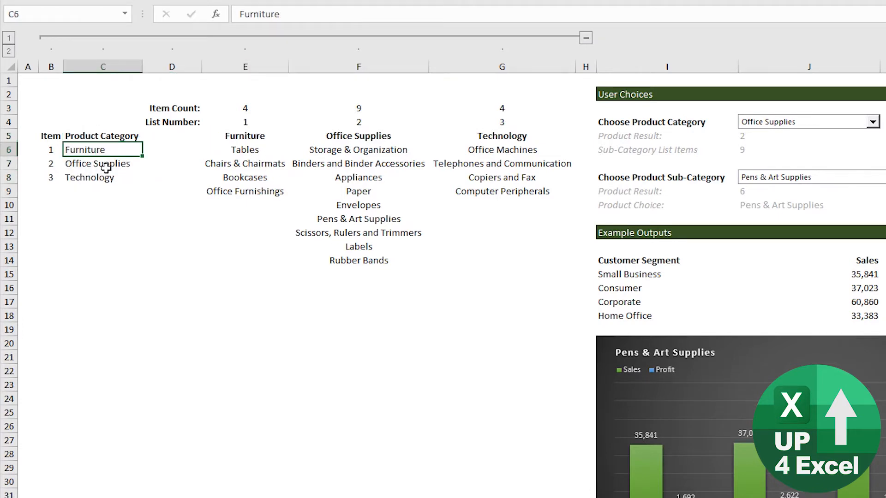
pyautogui.click(106, 168)
pyautogui.click(103, 176)
pyautogui.click(118, 165)
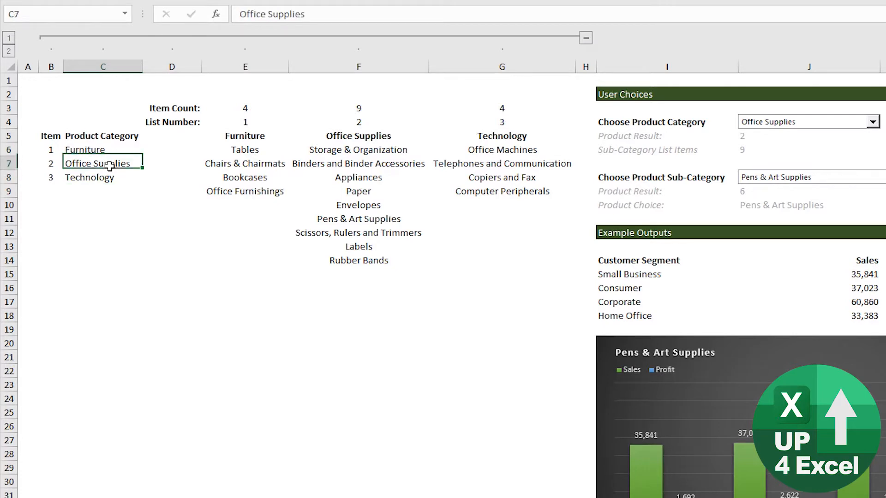
pyautogui.click(121, 177)
pyautogui.click(250, 134)
pyautogui.moveTo(245, 155); pyautogui.dragTo(245, 193)
pyautogui.moveTo(243, 121); pyautogui.dragTo(484, 121)
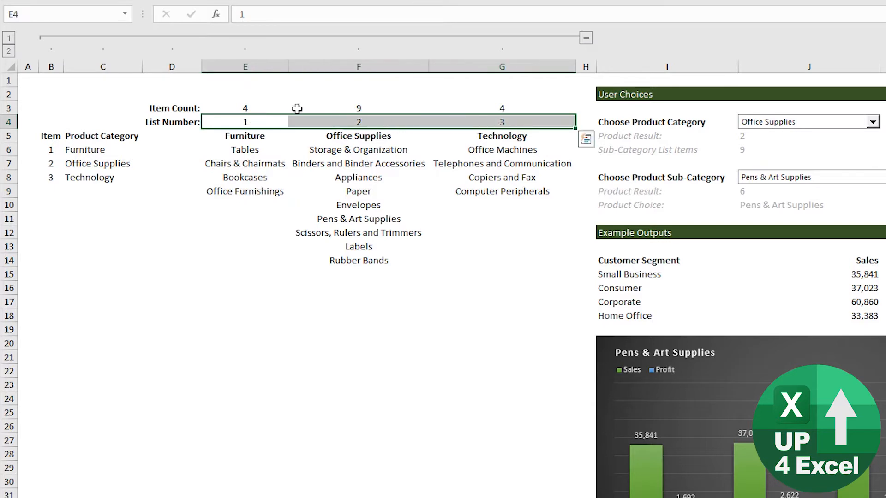
pyautogui.click(244, 110)
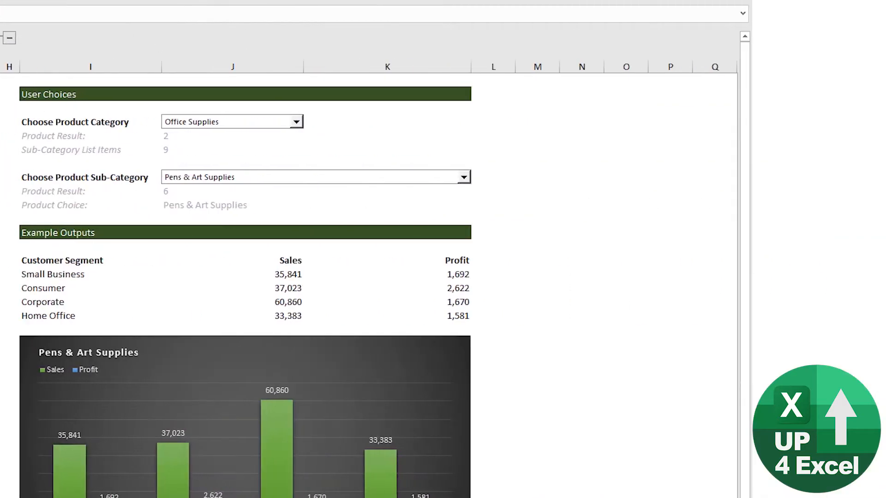
# Set the product category to Furniture and view the options offered in the dependent sub-category list
pyautogui.click(462, 177)
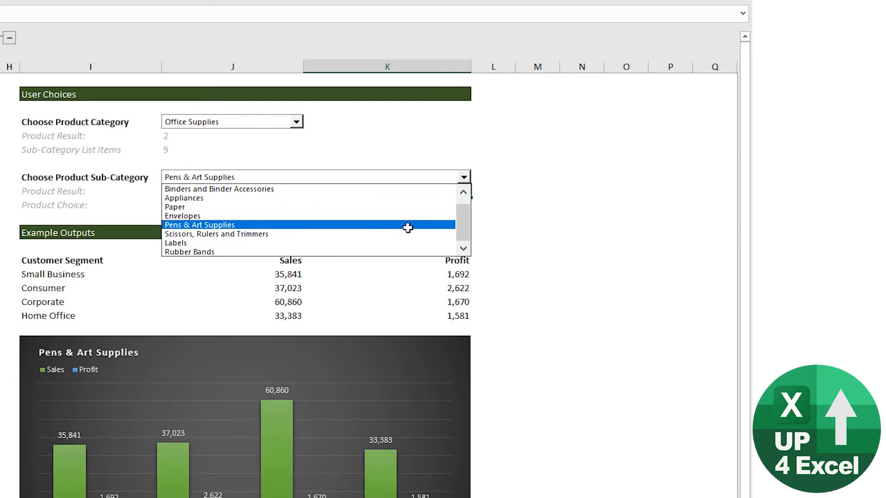
pyautogui.click(258, 125)
pyautogui.click(258, 126)
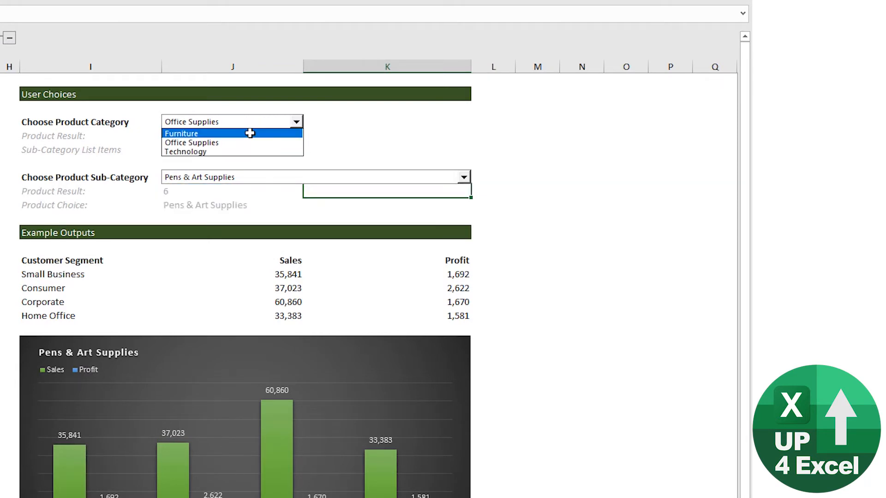
pyautogui.click(249, 133)
pyautogui.click(246, 177)
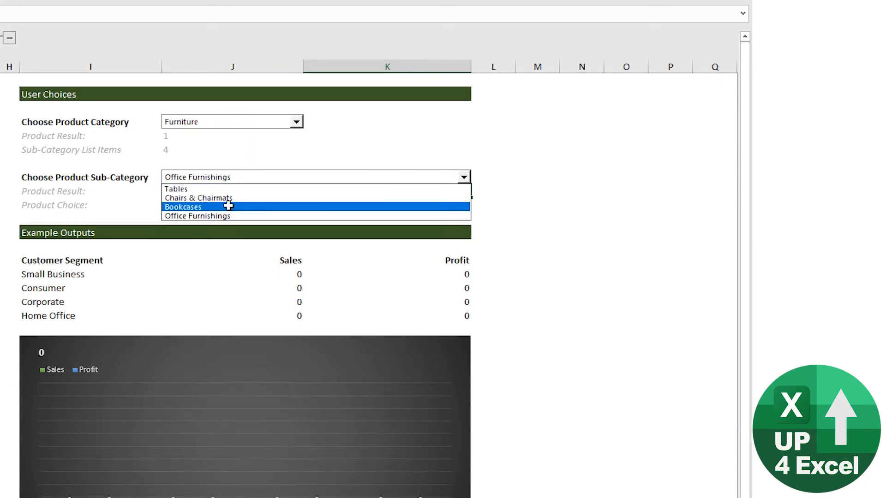
# Switch the product category to Technology and back to Office Supplies, and view the sub-category options
pyautogui.click(257, 122)
pyautogui.click(257, 123)
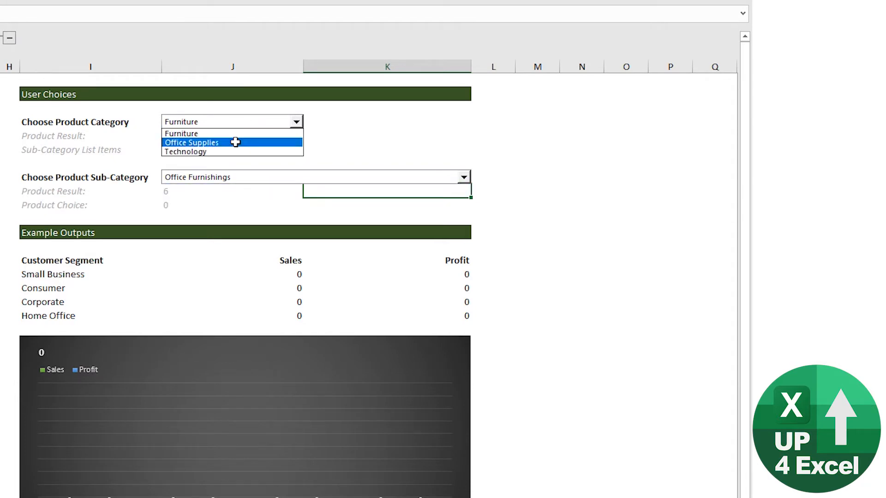
pyautogui.click(235, 150)
pyautogui.click(270, 123)
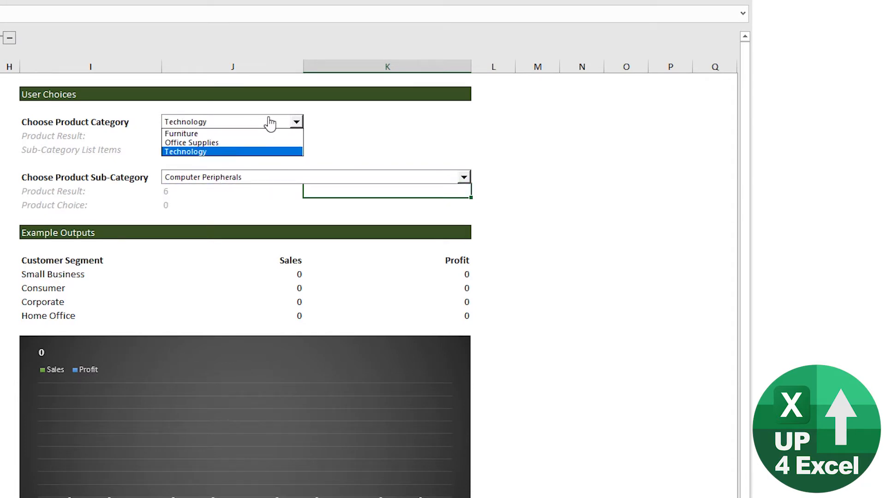
pyautogui.click(247, 142)
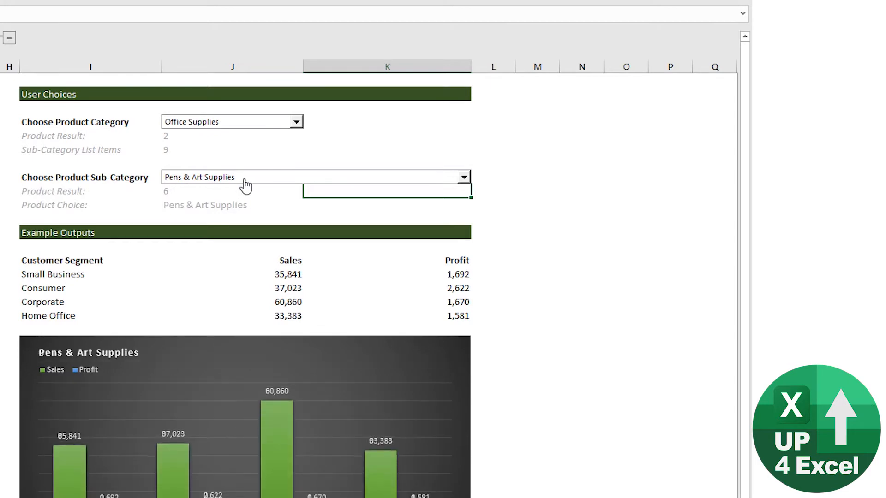
pyautogui.click(244, 180)
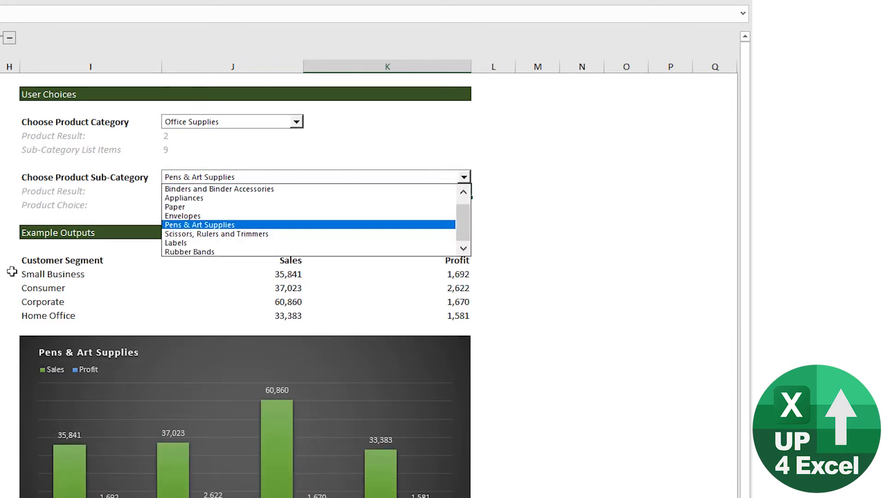
pyautogui.click(91, 159)
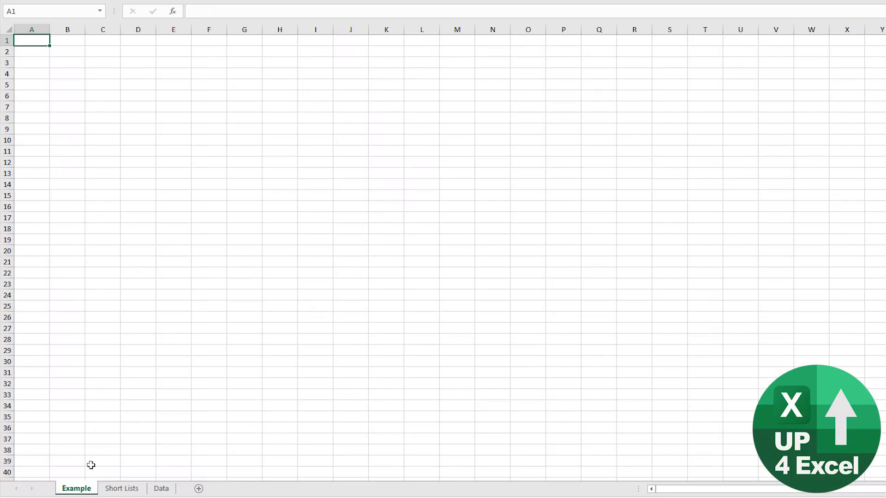
# Copy the category and sub-category lists in C5:G14 of the Short Lists sheet to B2 of the Example sheet, and autofit the columns
pyautogui.click(135, 492)
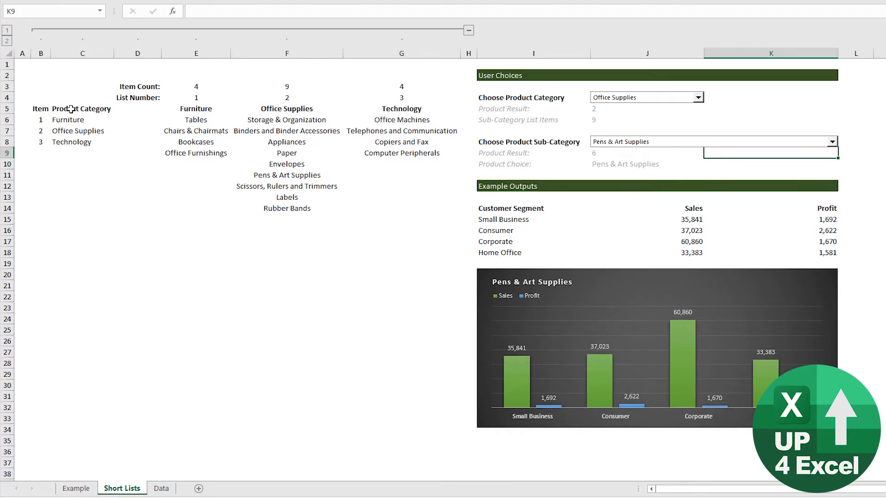
pyautogui.moveTo(70, 109); pyautogui.dragTo(403, 207)
pyautogui.hotkey('ctrl', 'c')
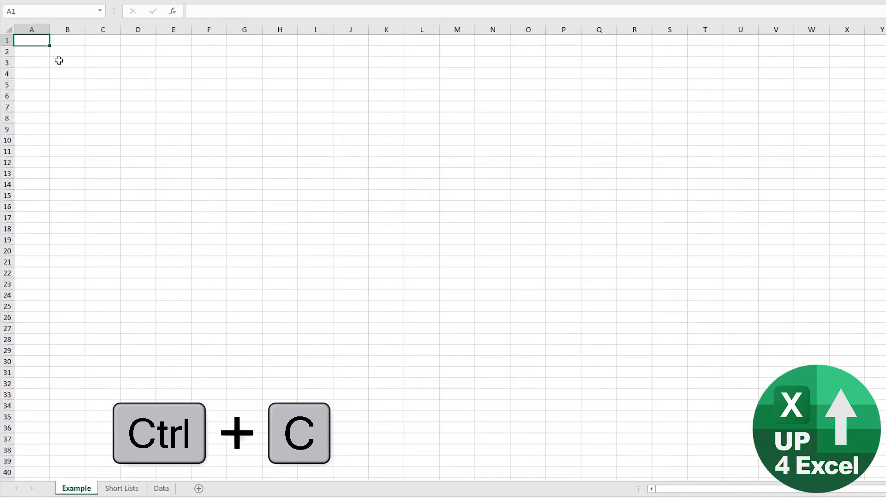
pyautogui.click(60, 56)
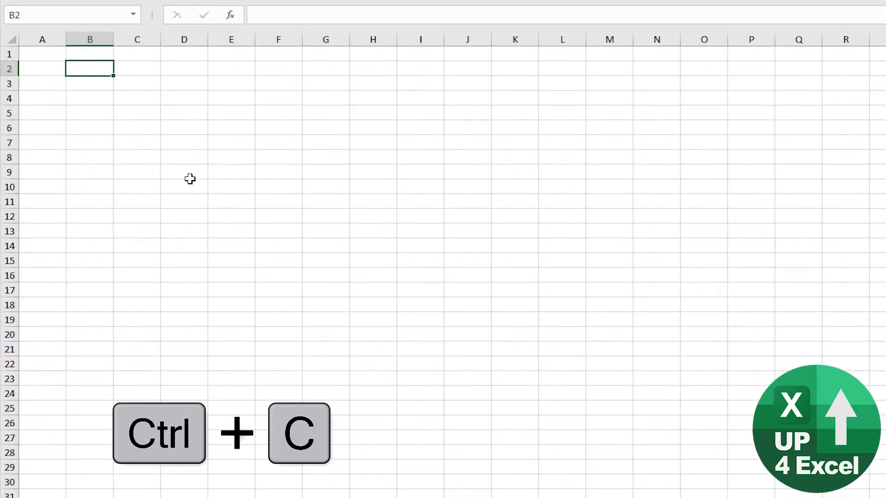
pyautogui.hotkey('ctrl', 'v')
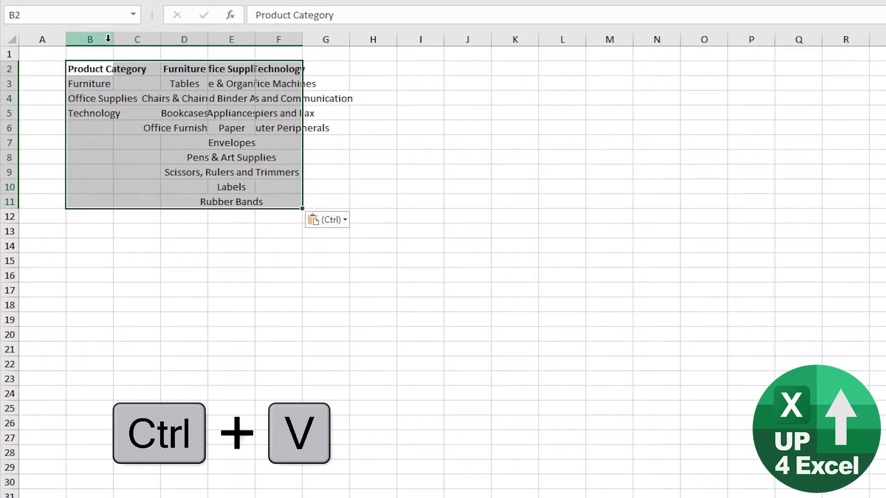
pyautogui.click(8, 39)
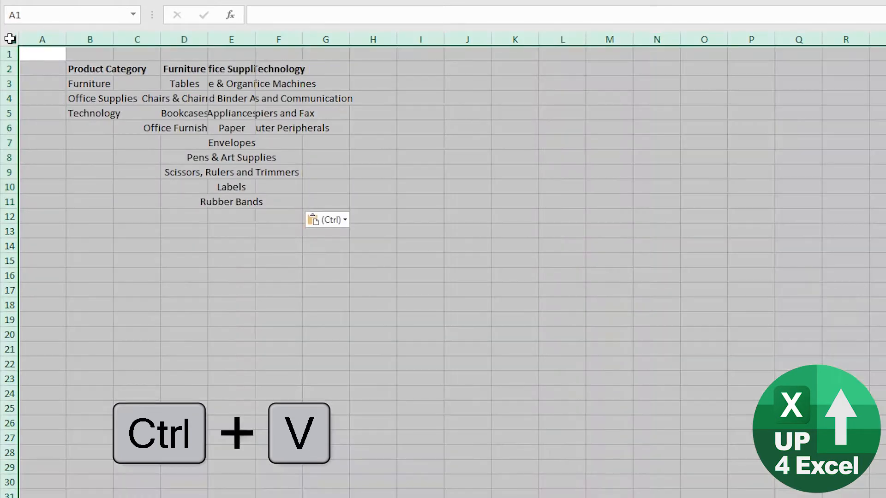
pyautogui.doubleClick(113, 42)
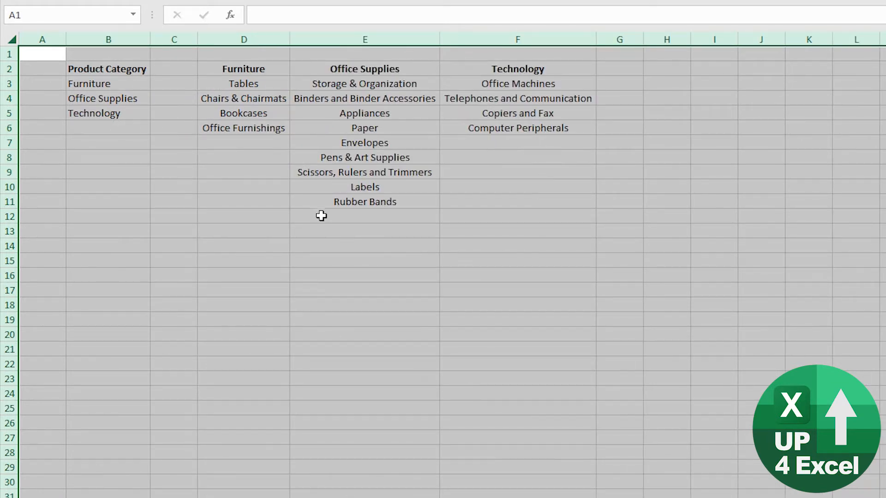
# Insert two blank rows at row 2, above the headings of the category lists
pyautogui.click(10, 69)
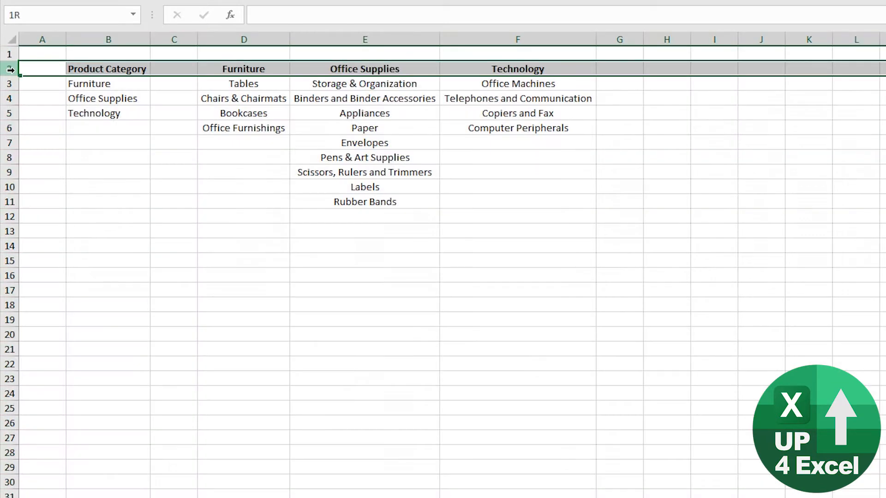
pyautogui.moveTo(15, 70); pyautogui.dragTo(16, 83)
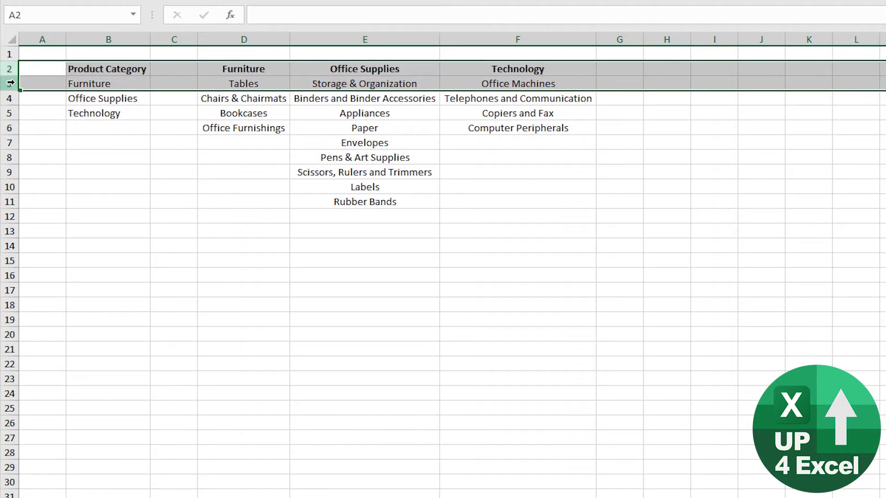
pyautogui.rightClick(15, 82)
pyautogui.click(72, 189)
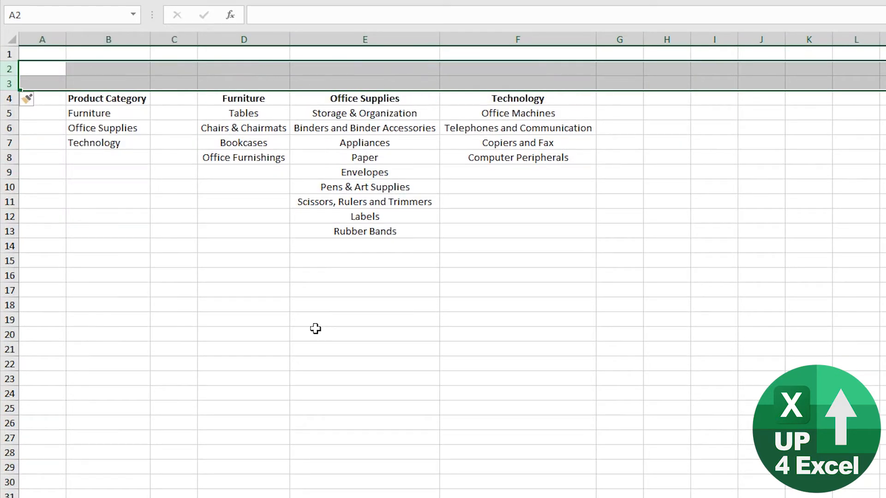
pyautogui.click(169, 219)
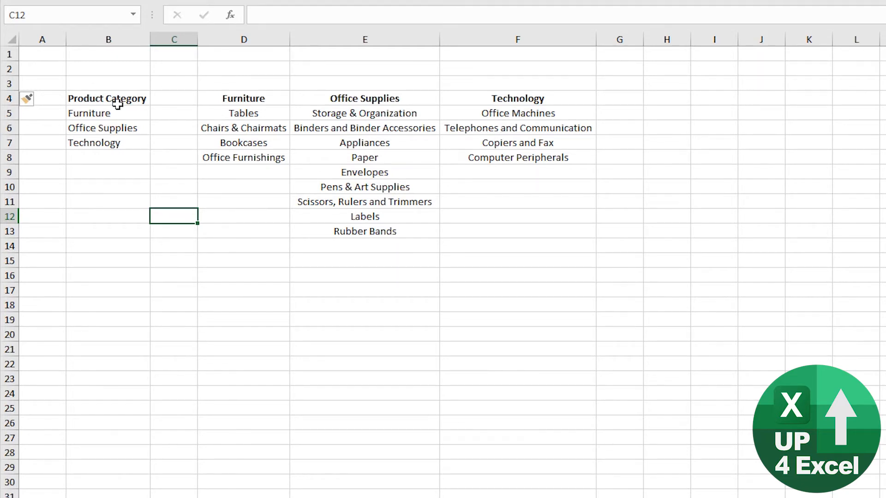
# Compare the entries in the Product Category list with the headings of the sub-category lists
pyautogui.moveTo(115, 103); pyautogui.dragTo(117, 143)
pyautogui.click(243, 97)
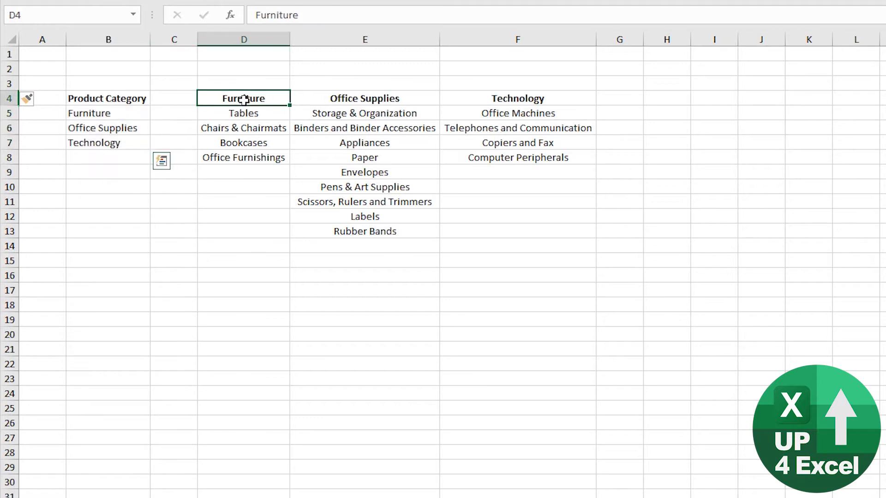
pyautogui.click(362, 97)
pyautogui.click(119, 116)
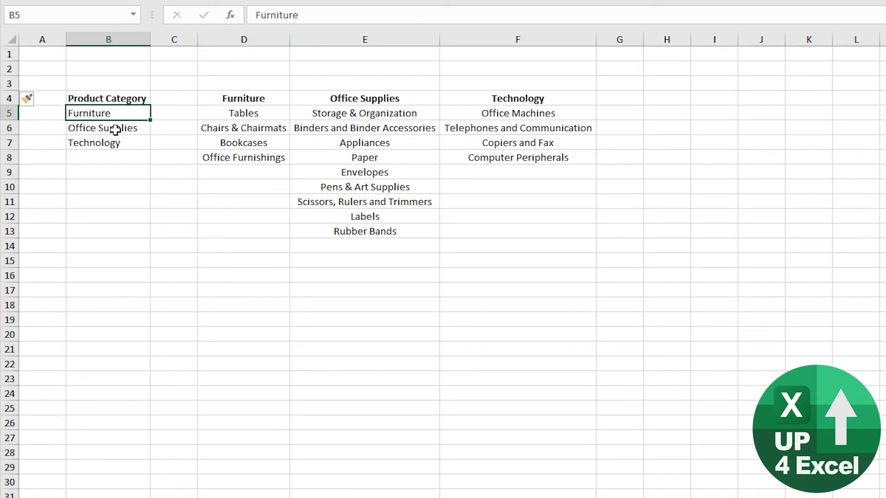
pyautogui.click(116, 130)
pyautogui.click(109, 144)
# Add Up4Excel as a fourth product category in B8
pyautogui.click(105, 158)
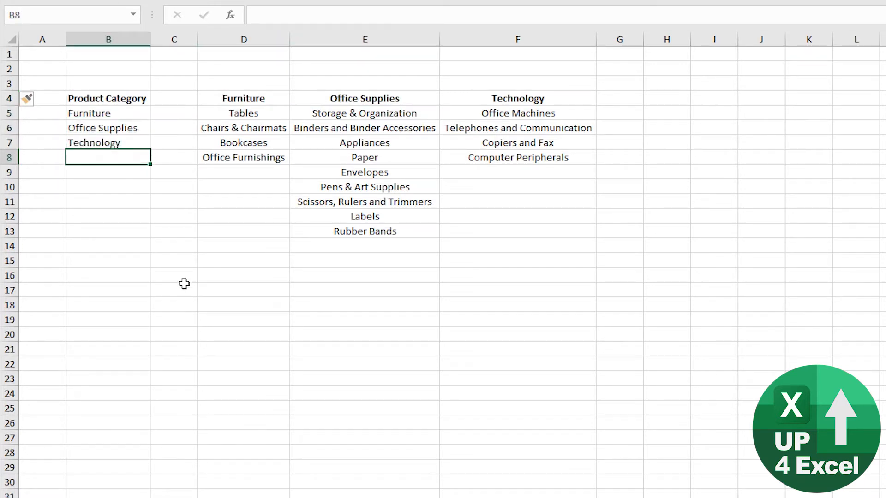
pyautogui.write('Up')
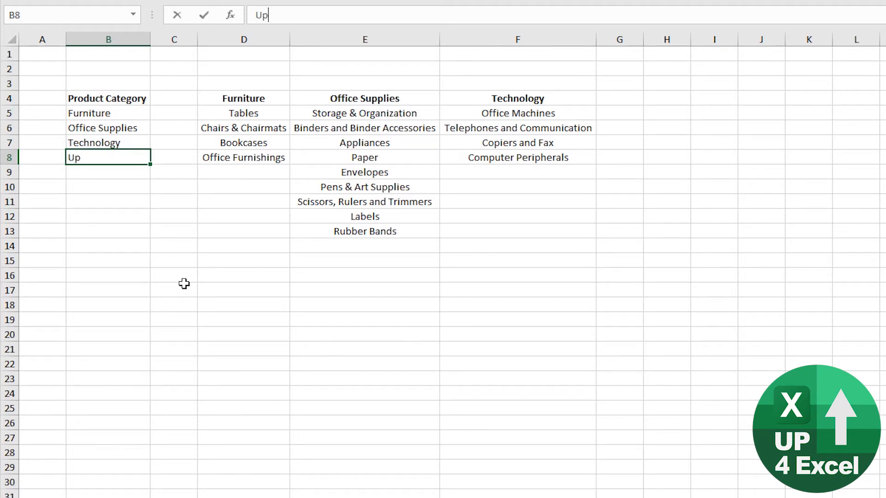
pyautogui.write('4Excel')
pyautogui.press('Return')
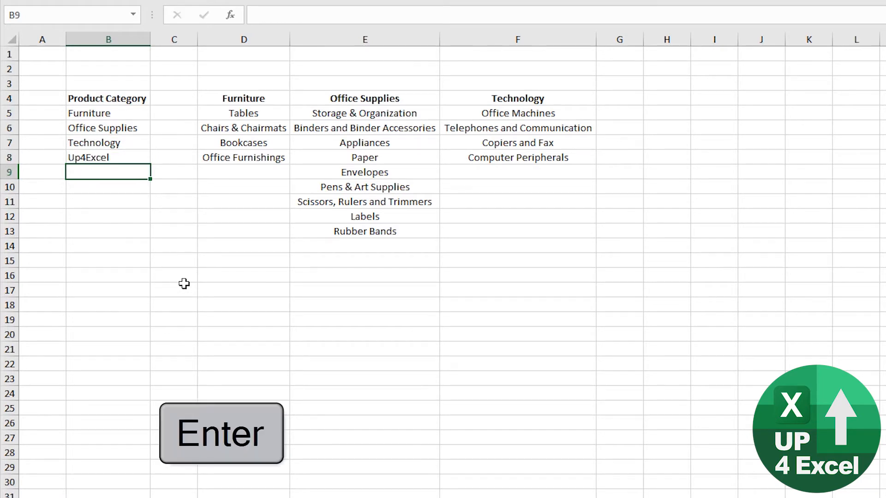
pyautogui.press('Up')
# Add a sub-category list headed Up4Excel in G4, with the items 1, 2, 3 and 4 in G5:G8
pyautogui.click(607, 98)
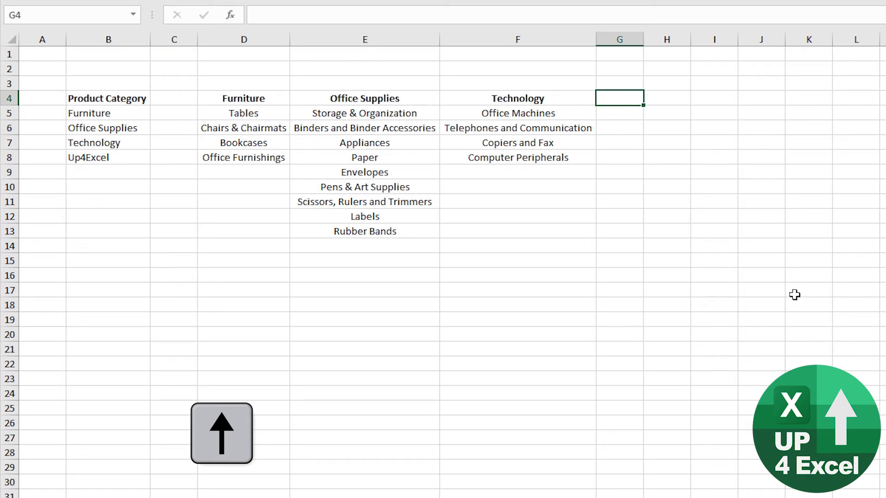
pyautogui.write('Up4Excel')
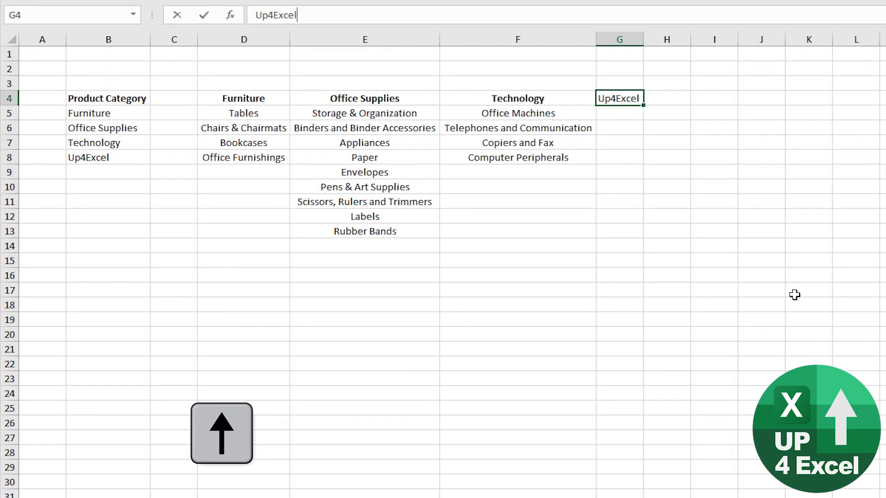
pyautogui.press('Return')
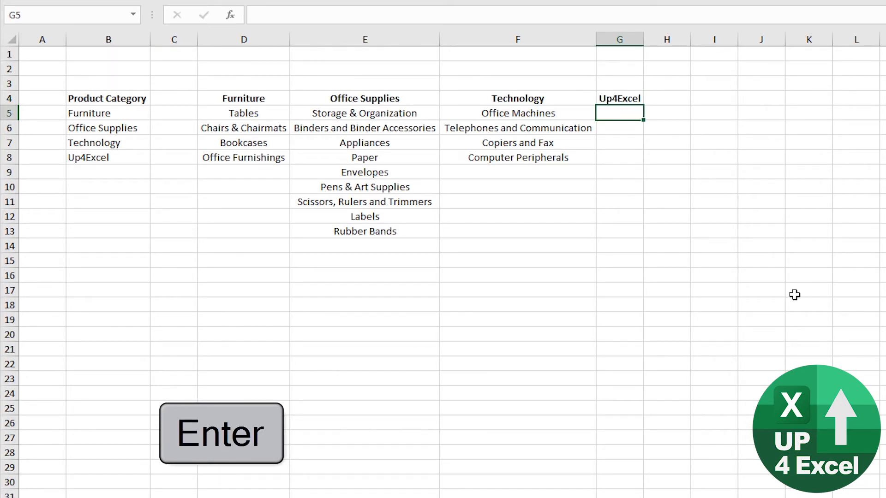
pyautogui.write('1')
pyautogui.press('Return')
pyautogui.write('2')
pyautogui.press('Return')
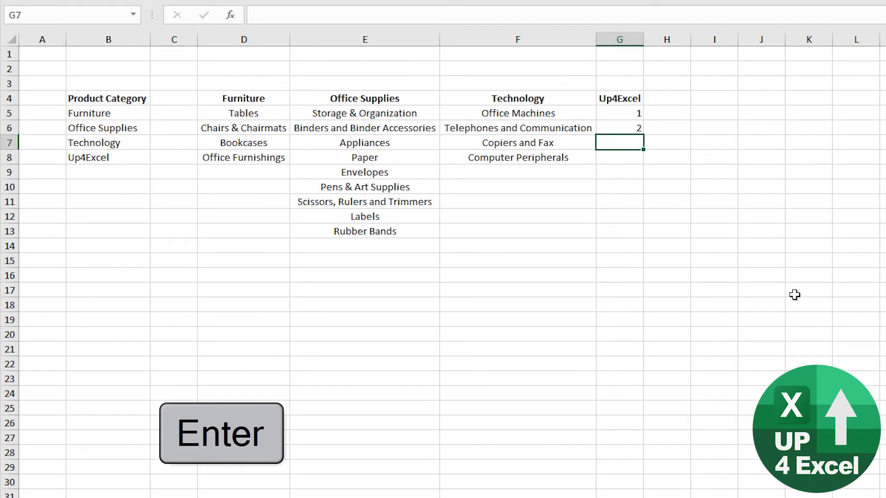
pyautogui.write('3')
pyautogui.press('Return')
pyautogui.write('4')
pyautogui.press('Return')
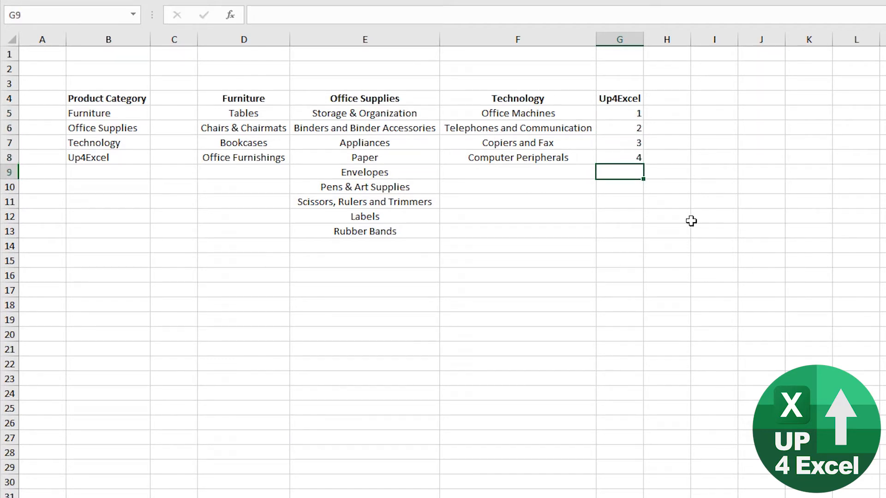
# Delete column G with the Up4Excel list and clear the Up4Excel entry in B8
pyautogui.click(630, 38)
pyautogui.rightClick(630, 38)
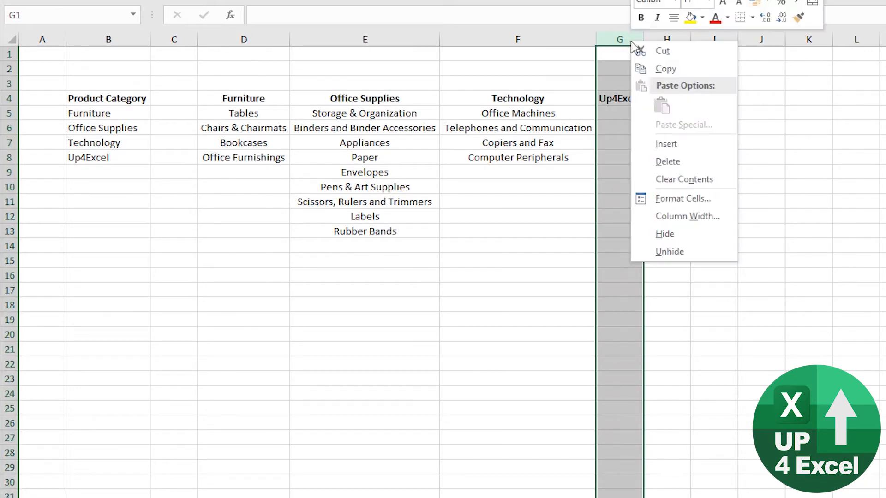
pyautogui.click(675, 160)
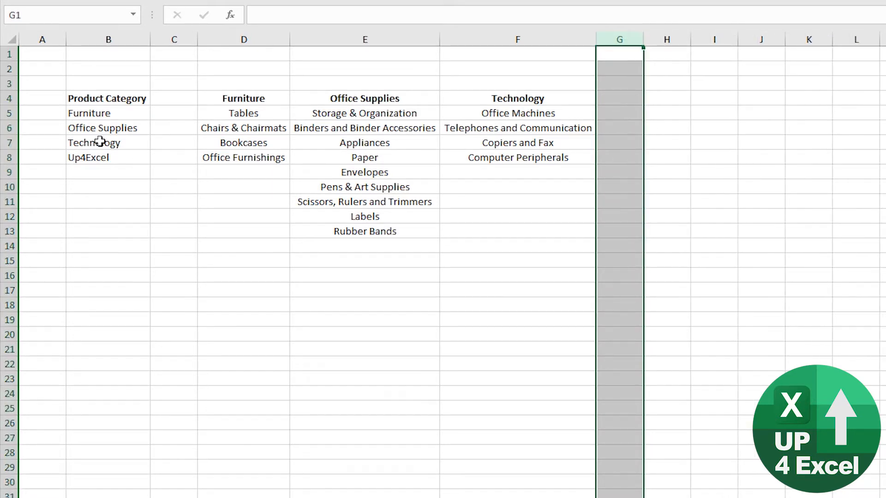
pyautogui.click(108, 157)
pyautogui.press('Delete')
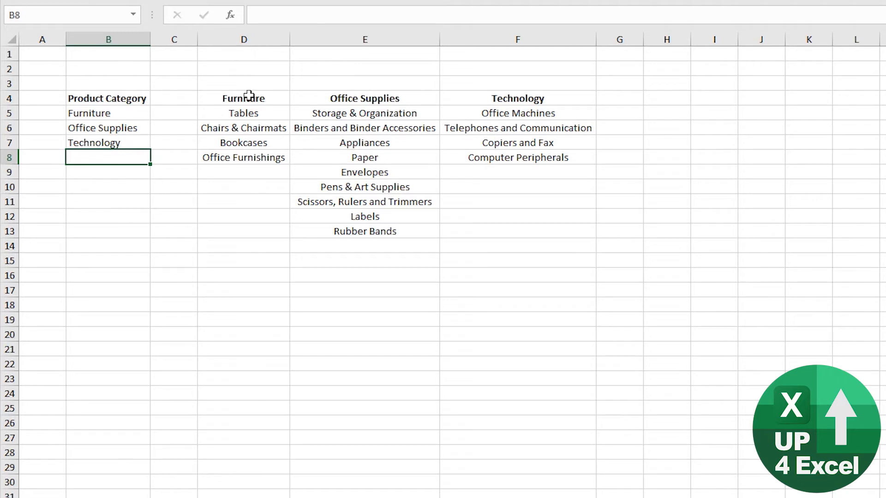
# Number the three product categories 1, 2 and 3 in A5:A7
pyautogui.click(54, 113)
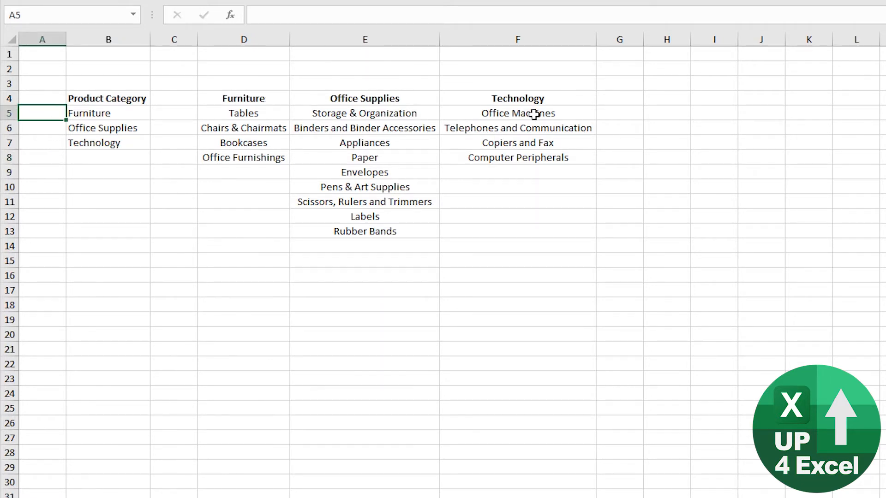
pyautogui.write('1')
pyautogui.press('Down')
pyautogui.write('2')
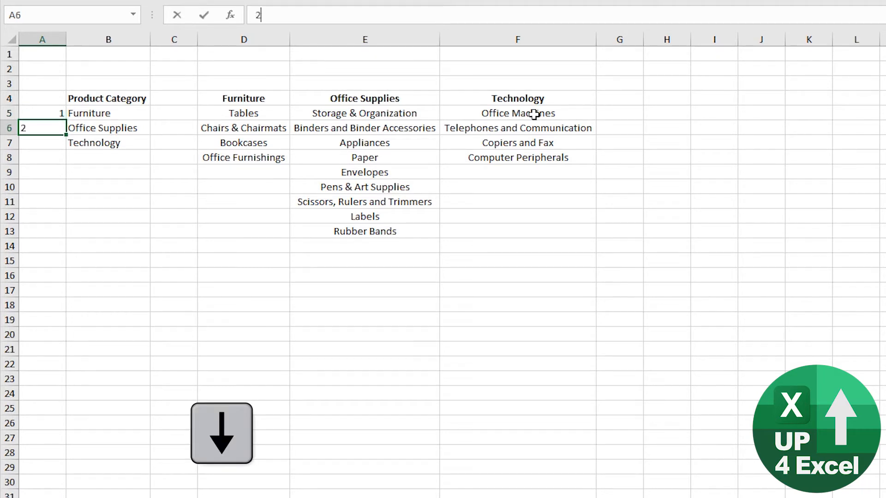
pyautogui.press('Down')
pyautogui.write('3')
pyautogui.press('Down')
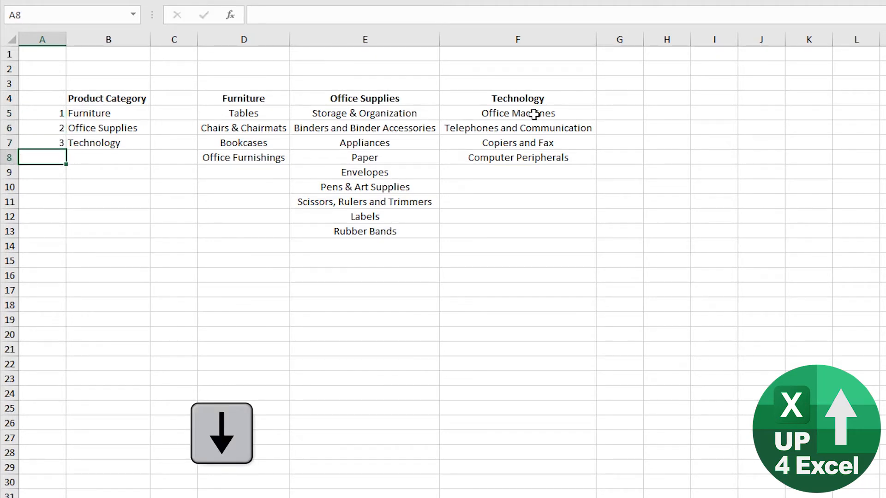
# Enter the matching list numbers 1, 2 and 3 above the sub-category headings in D3:F3
pyautogui.press('Up')
pyautogui.press('Up')
pyautogui.press('Up')
pyautogui.press('Up')
pyautogui.press('Right')
pyautogui.press('Right')
pyautogui.press('Right')
pyautogui.press('Up')
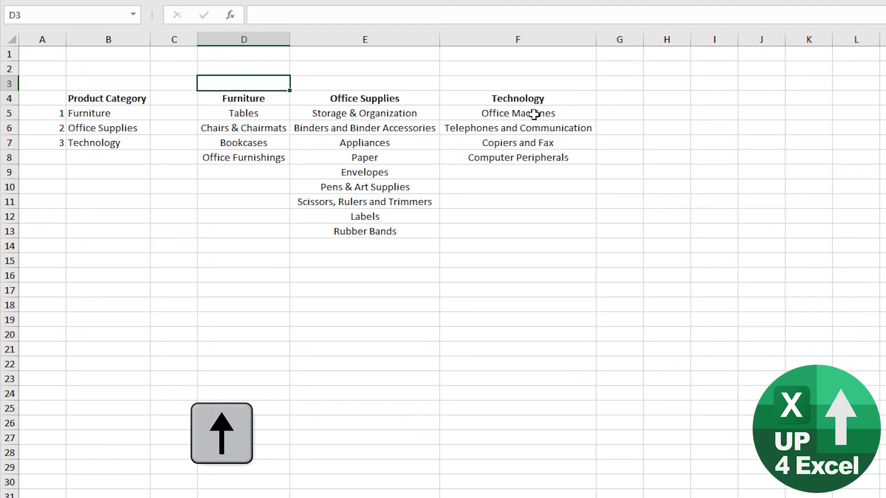
pyautogui.press('Right')
pyautogui.press('Left')
pyautogui.write('1')
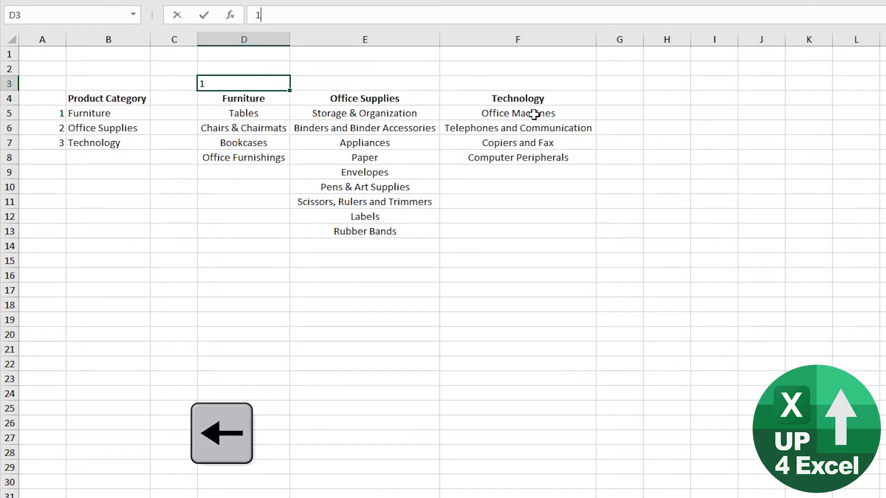
pyautogui.press('Right')
pyautogui.write('2')
pyautogui.press('Right')
pyautogui.write('3')
pyautogui.press('Right')
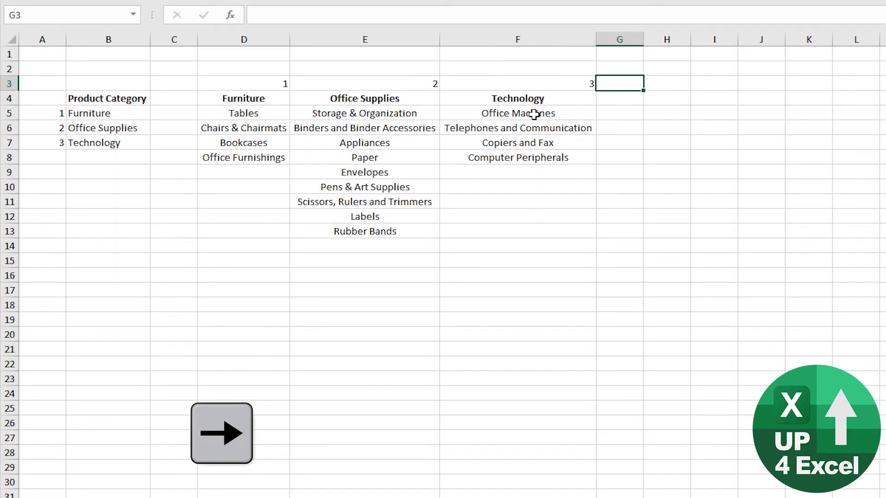
# Center the list numbers in D3:F3 horizontally
pyautogui.press('Left')
pyautogui.hotkey('shift', 'Left')
pyautogui.hotkey('shift', 'Left')
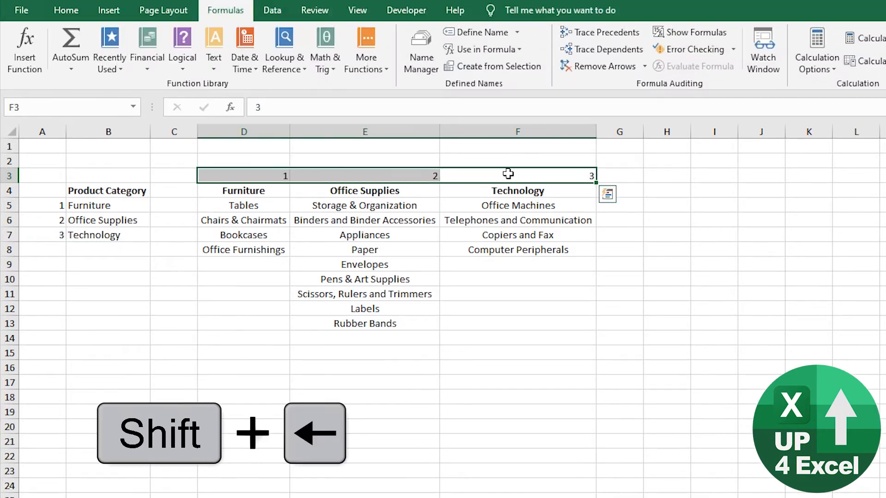
pyautogui.click(66, 10)
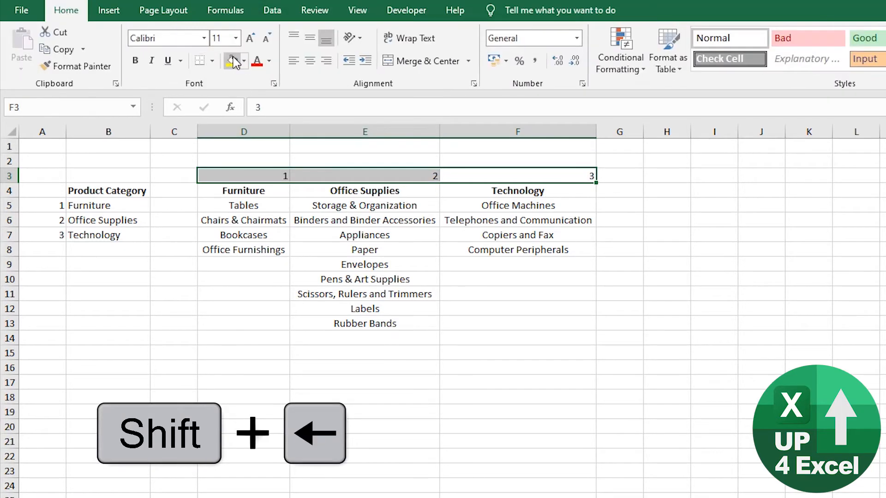
pyautogui.click(310, 60)
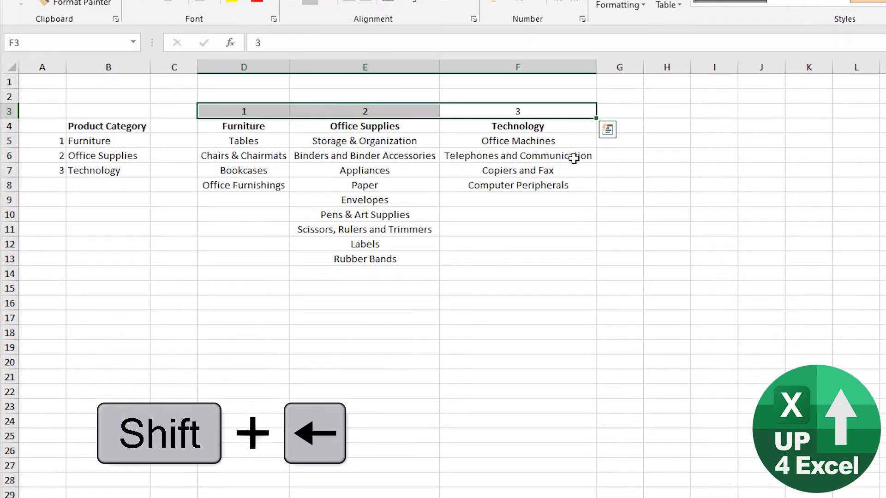
pyautogui.press('Down')
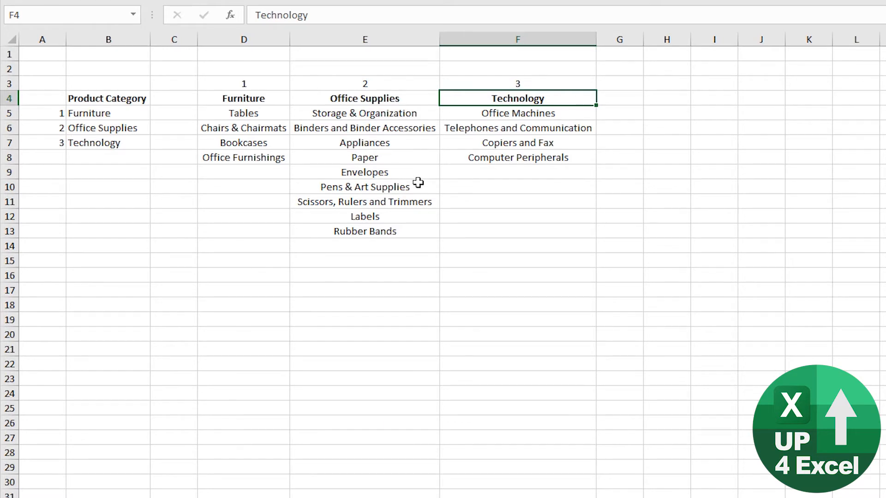
# Compare the lengths of the Furniture and Office Supplies item lists
pyautogui.click(250, 111)
pyautogui.moveTo(250, 111); pyautogui.dragTo(256, 158)
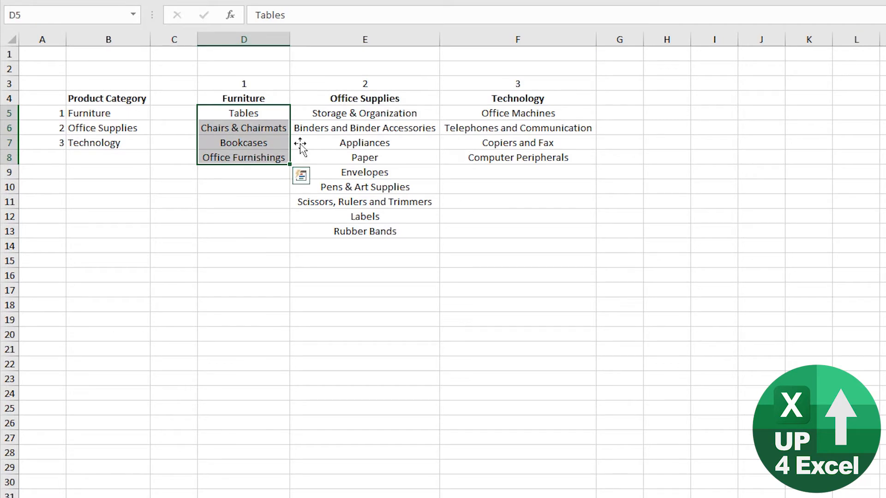
pyautogui.moveTo(354, 109); pyautogui.dragTo(363, 230)
# Enter =COUNTA(D$5:D$1048576) in D2 to count the Furniture items, with only the row references locked
pyautogui.click(256, 71)
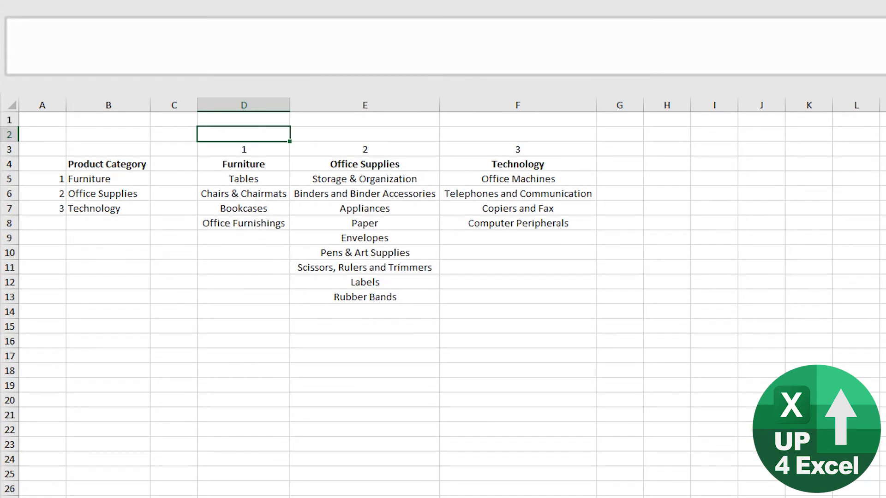
pyautogui.write('=counta')
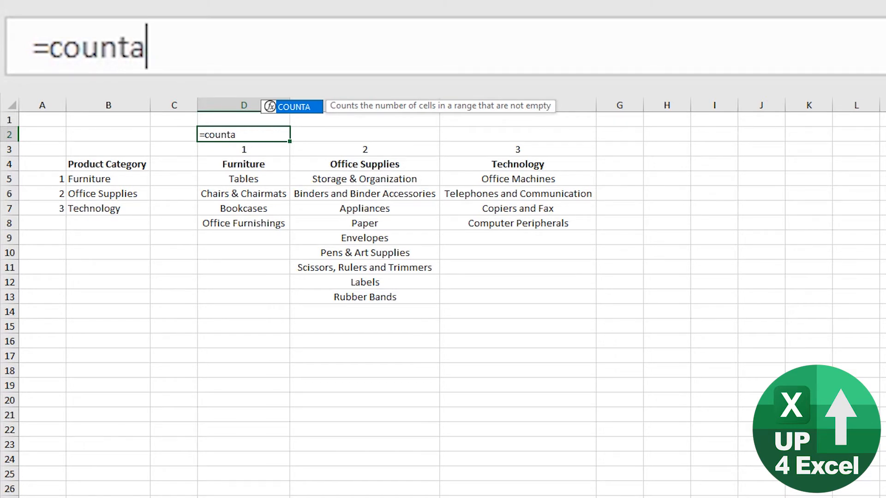
pyautogui.press('BackSpace')
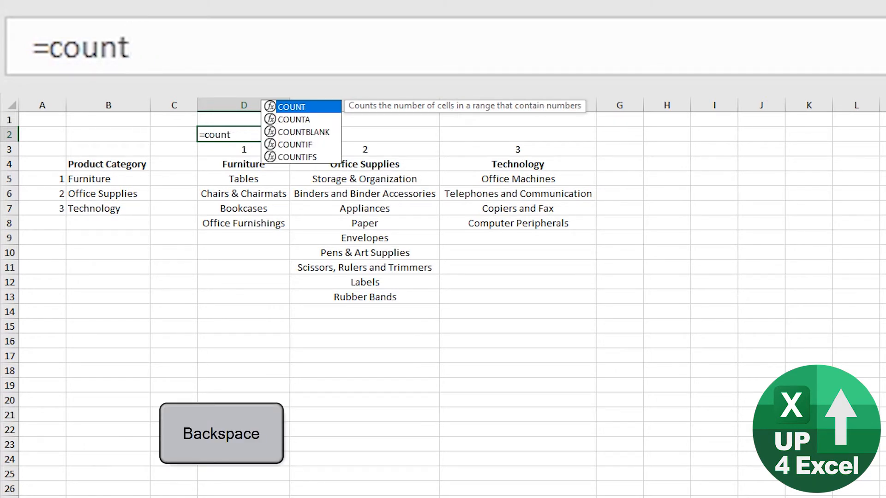
pyautogui.write('a')
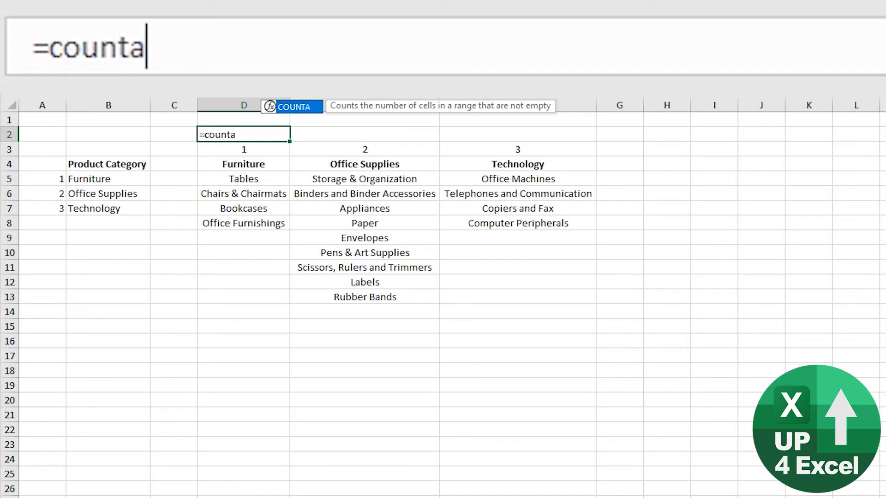
pyautogui.write('(')
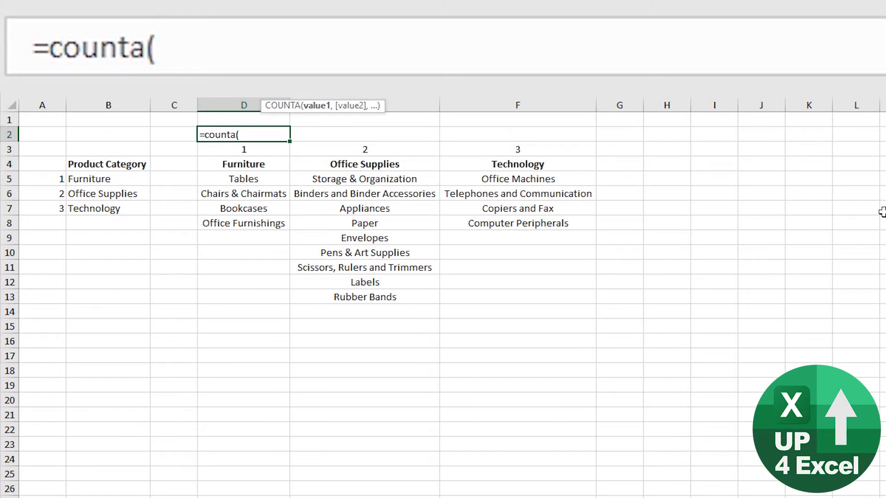
pyautogui.click(242, 180)
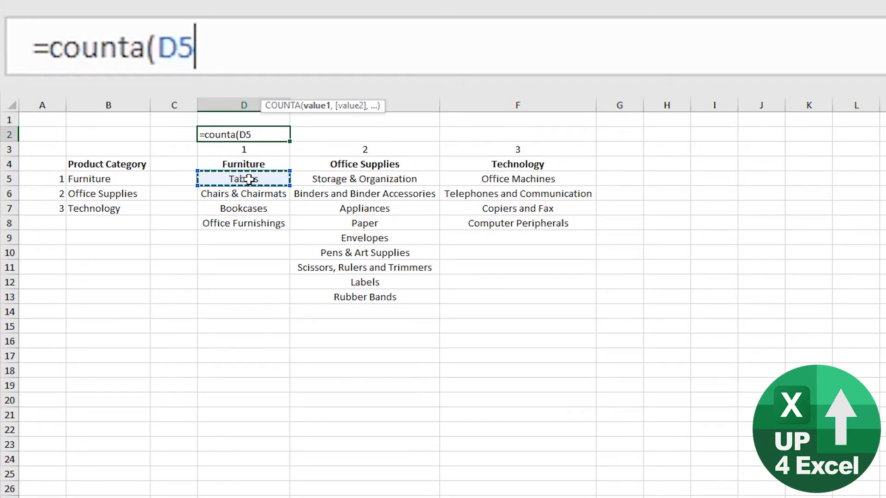
pyautogui.hotkey('ctrl', 'shift', 'Down')
pyautogui.hotkey('ctrl', 'shift', 'Down')
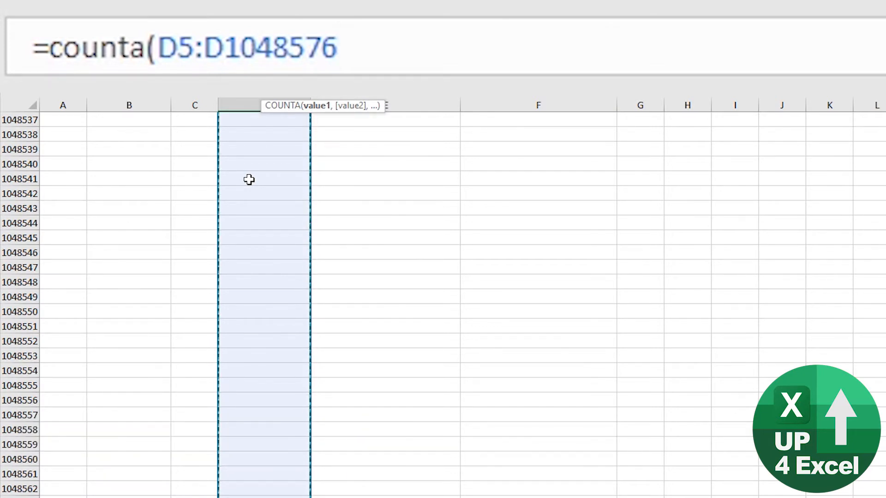
pyautogui.press('F4')
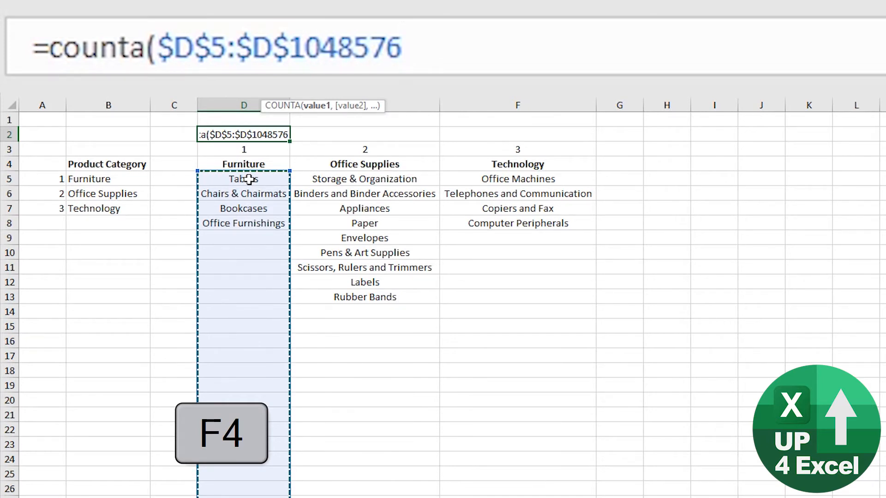
pyautogui.press('F4')
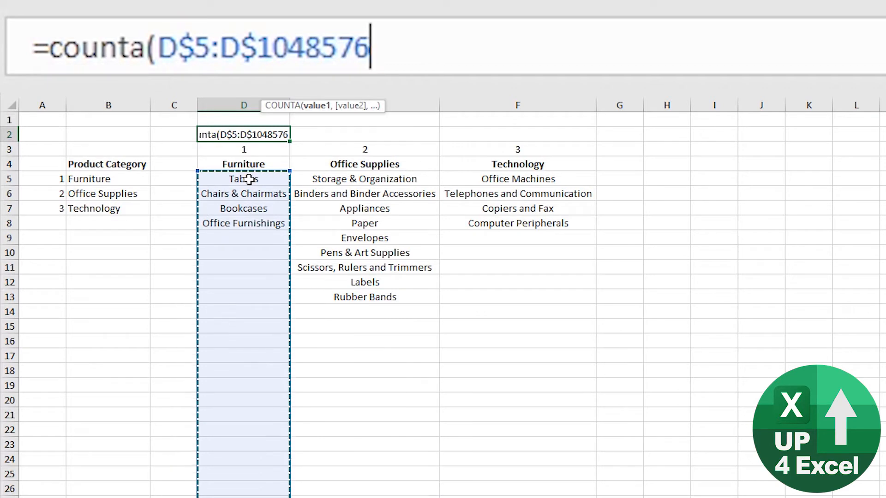
pyautogui.write(')')
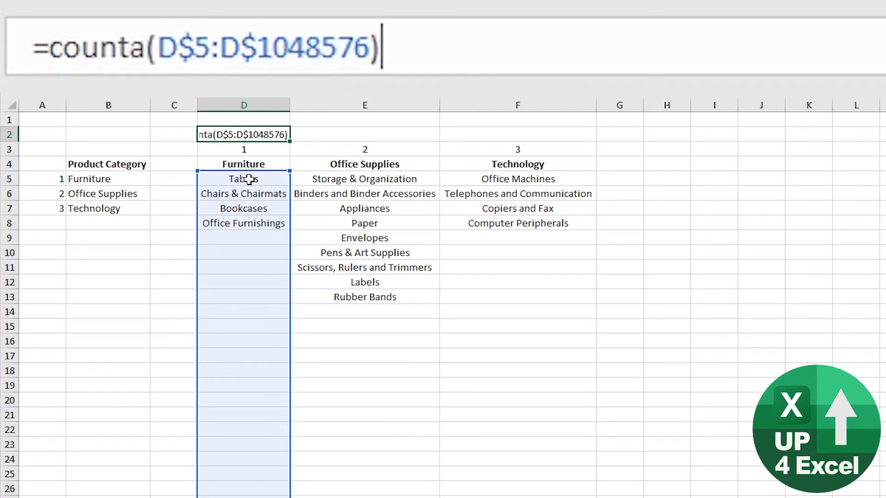
pyautogui.press('Return')
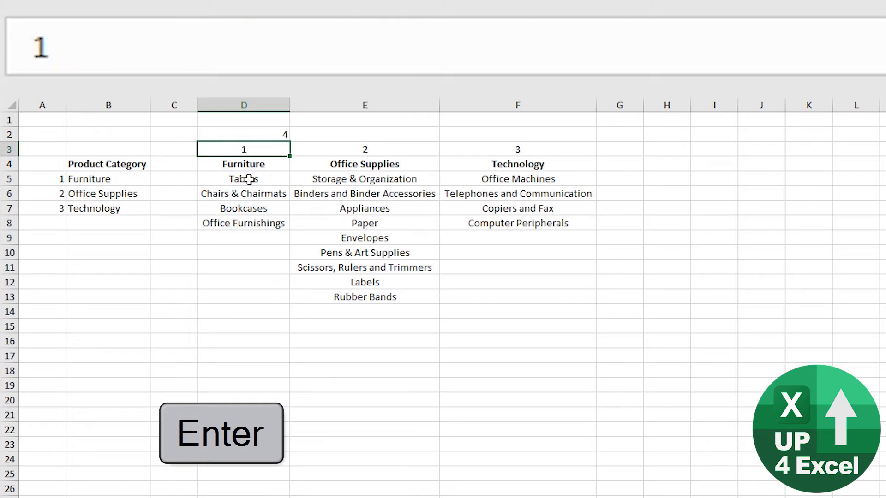
# Add Door in D9 as a test item at the end of the Furniture list
pyautogui.press('Up')
pyautogui.press('Down')
pyautogui.press('Down')
pyautogui.press('Down')
pyautogui.press('Down')
pyautogui.press('Down')
pyautogui.press('Down')
pyautogui.press('Down')
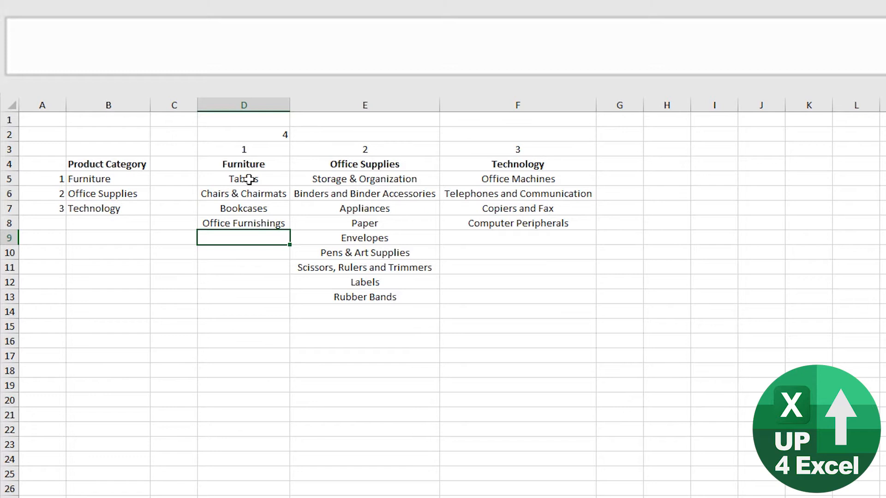
pyautogui.write('Door')
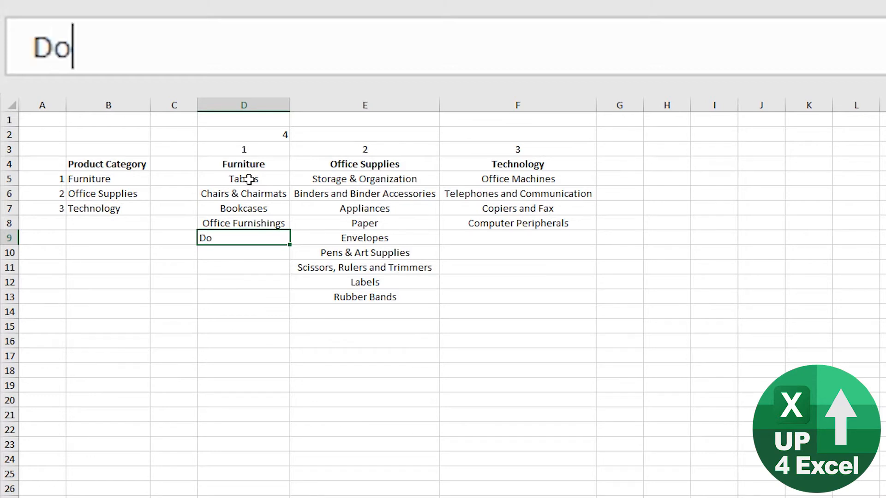
pyautogui.press('Return')
# Check the Furniture count in D2 and delete the Door test item from D9
pyautogui.press('Up')
pyautogui.press('Up')
pyautogui.press('Up')
pyautogui.press('Up')
pyautogui.press('Up')
pyautogui.press('Up')
pyautogui.press('Up')
pyautogui.press('Up')
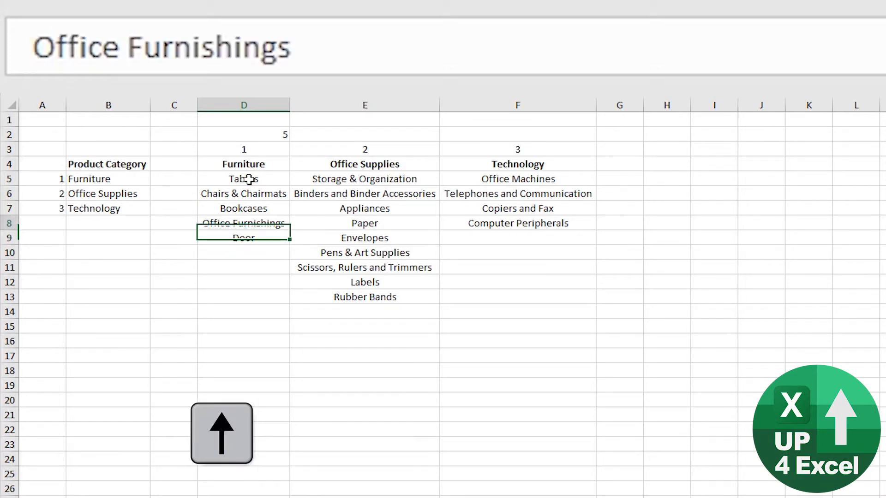
pyautogui.hotkey('ctrl', 'Down')
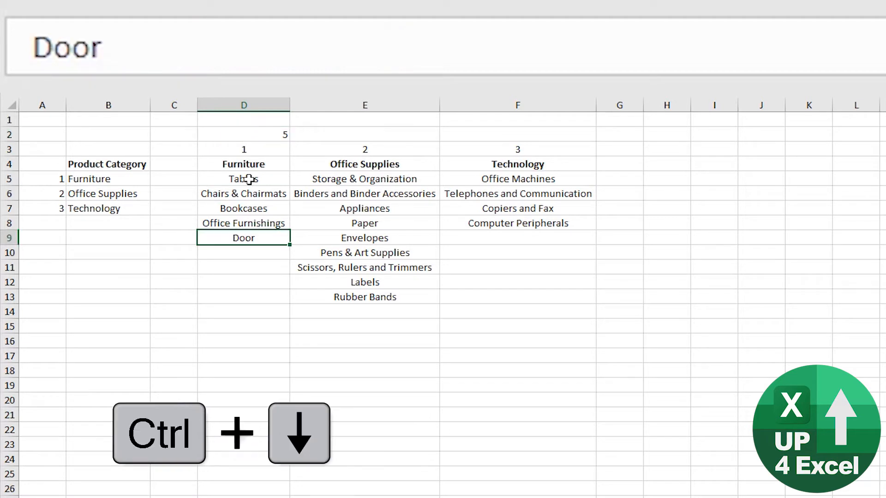
pyautogui.press('Delete')
# Center the Furniture count in D2 and copy its COUNTA formula across to E2:F2
pyautogui.press('Up')
pyautogui.press('Up')
pyautogui.press('Up')
pyautogui.press('Up')
pyautogui.press('Up')
pyautogui.press('Up')
pyautogui.press('Up')
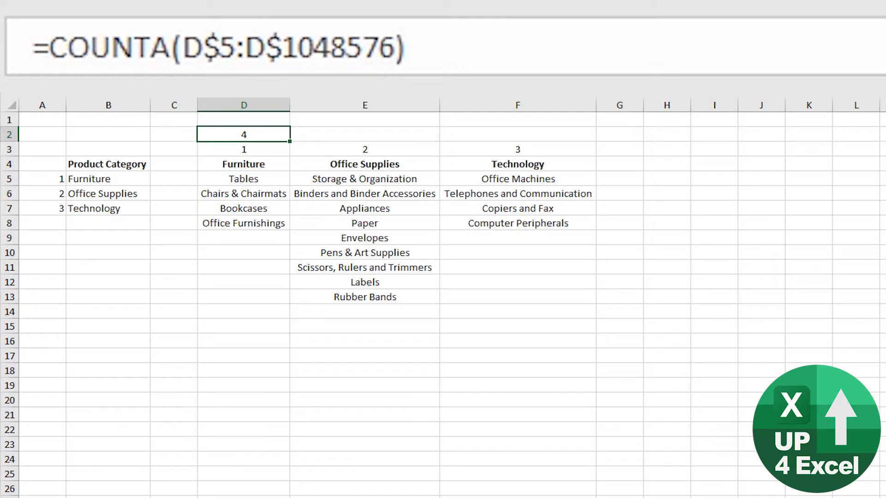
pyautogui.hotkey('ctrl', 'c')
pyautogui.hotkey('shift', 'Right')
pyautogui.hotkey('shift', 'Right')
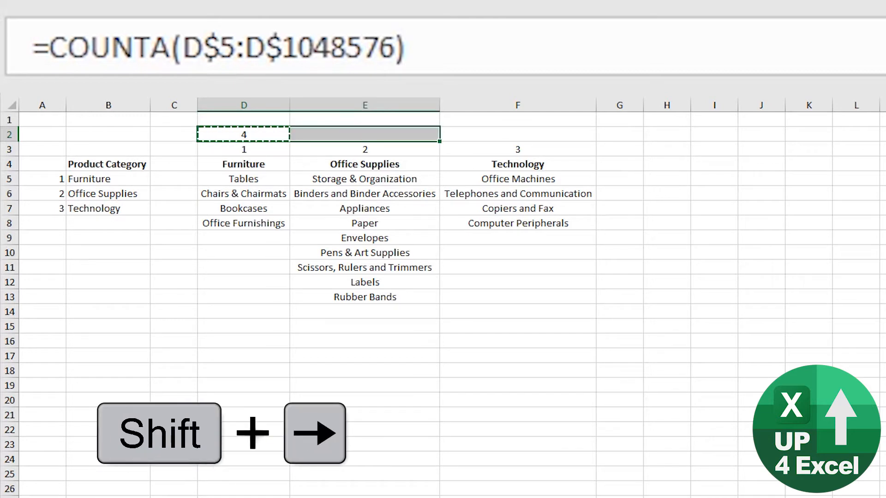
pyautogui.press('Return')
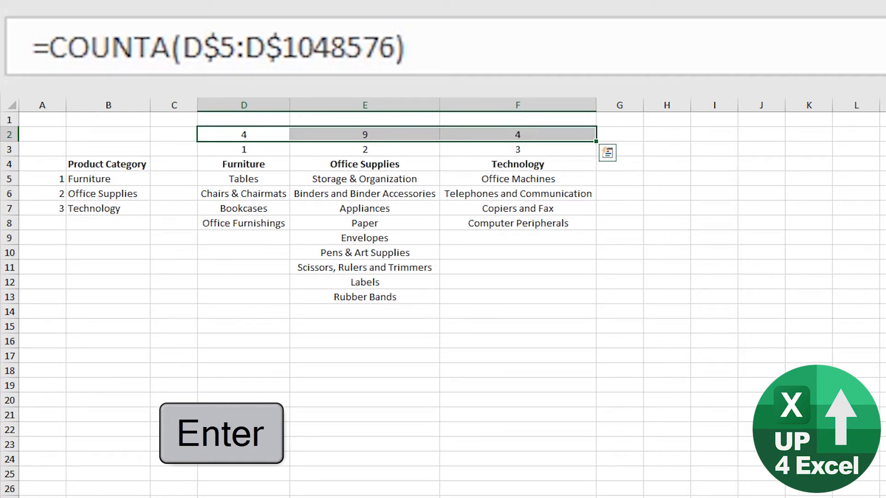
pyautogui.hotkey('ctrl', 'r')
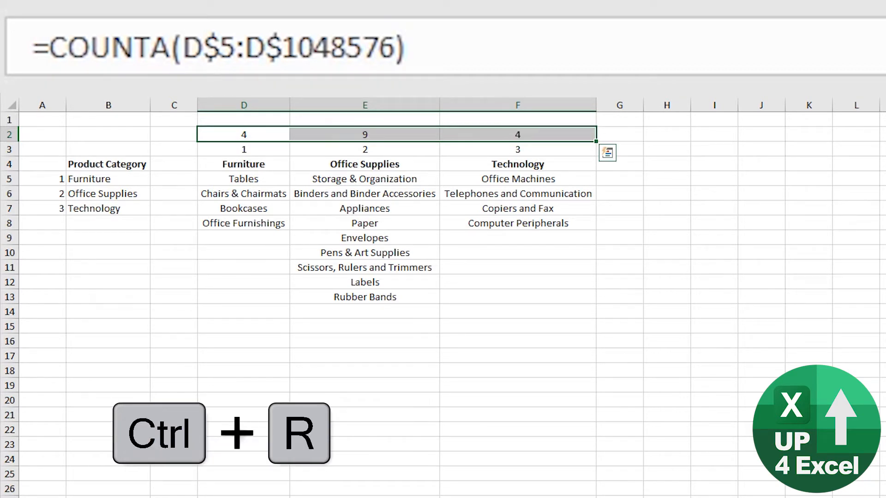
# Enter the row labels Count in C2 and List Number in C3, and autofit column C
pyautogui.click(392, 147)
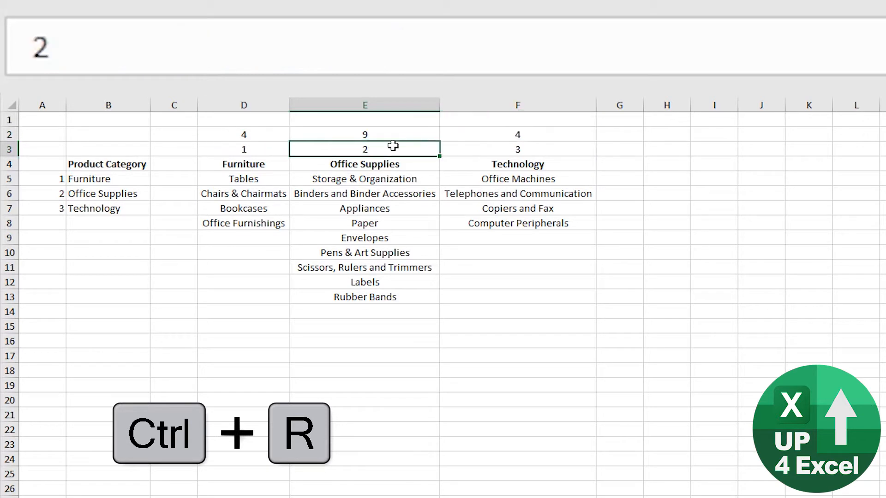
pyautogui.press('Up')
pyautogui.press('Left')
pyautogui.press('Left')
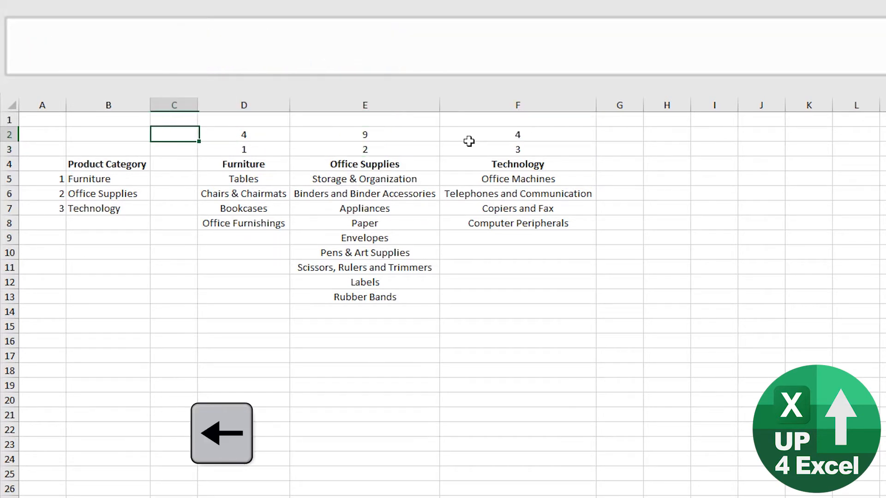
pyautogui.write('Count')
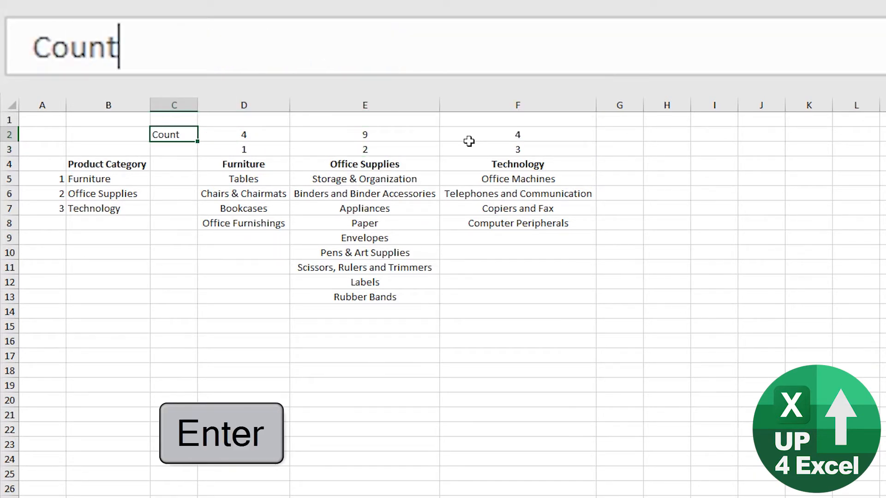
pyautogui.press('Return')
pyautogui.write('Li')
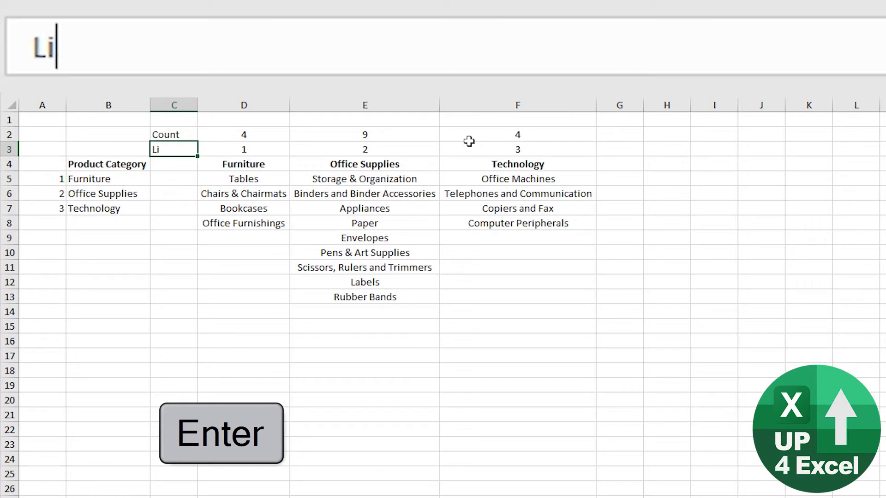
pyautogui.write('st Number')
pyautogui.press('Return')
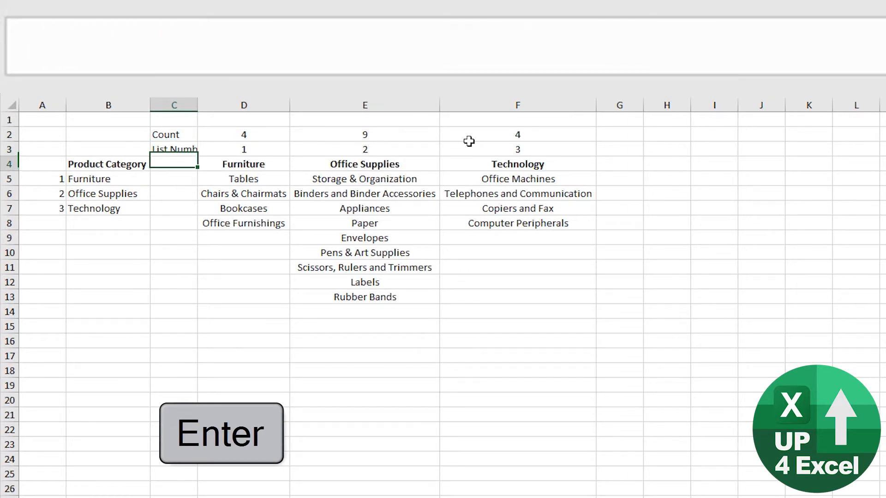
pyautogui.press('Up')
pyautogui.doubleClick(199, 104)
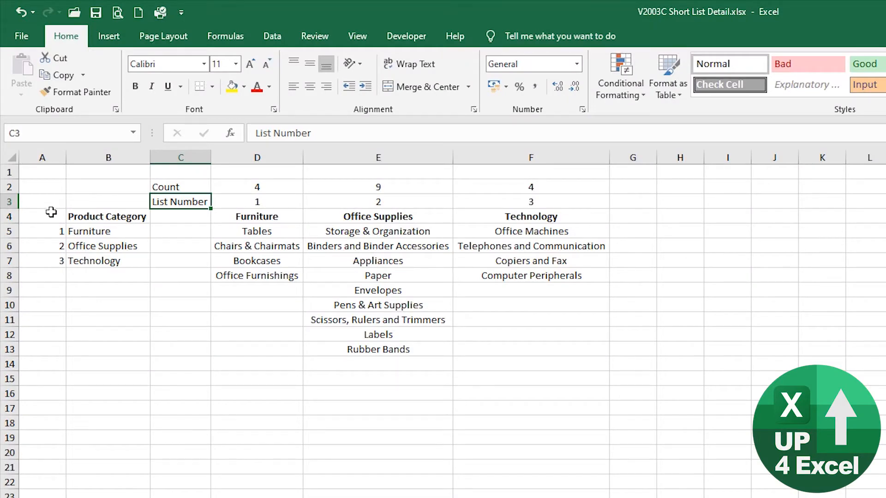
# Group columns A through F, and test the group by collapsing and re-expanding it
pyautogui.click(99, 218)
pyautogui.click(590, 159)
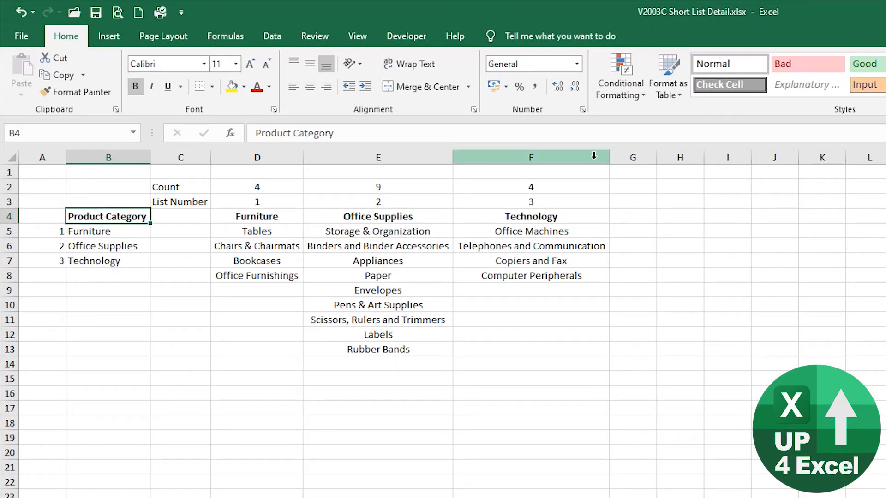
pyautogui.moveTo(591, 158); pyautogui.dragTo(37, 158)
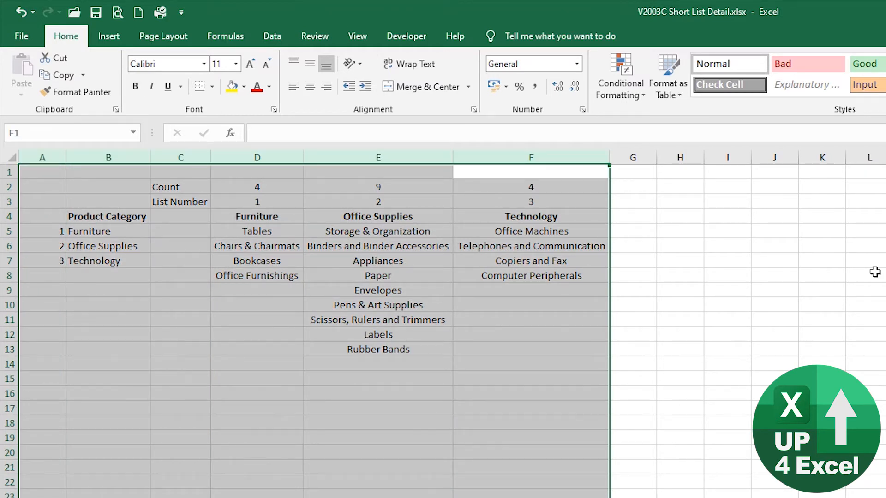
pyautogui.hotkey('shift', 'alt', 'Right')
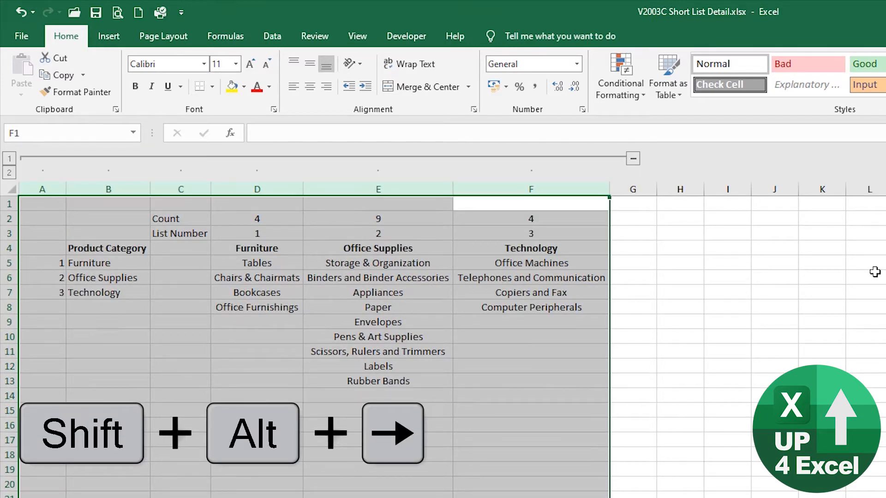
pyautogui.click(632, 160)
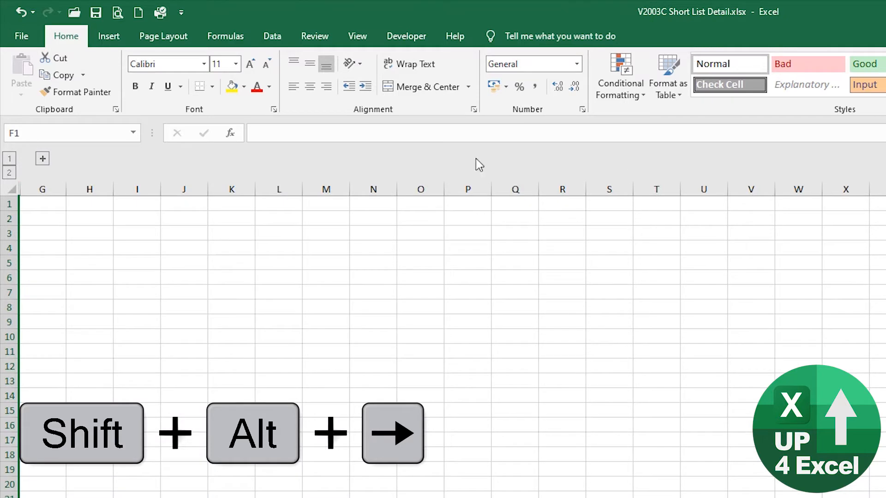
pyautogui.click(43, 159)
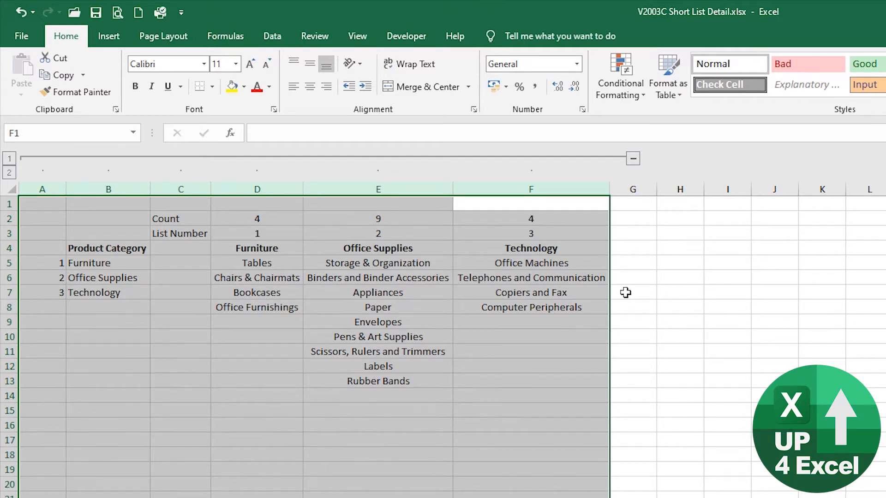
pyautogui.click(677, 252)
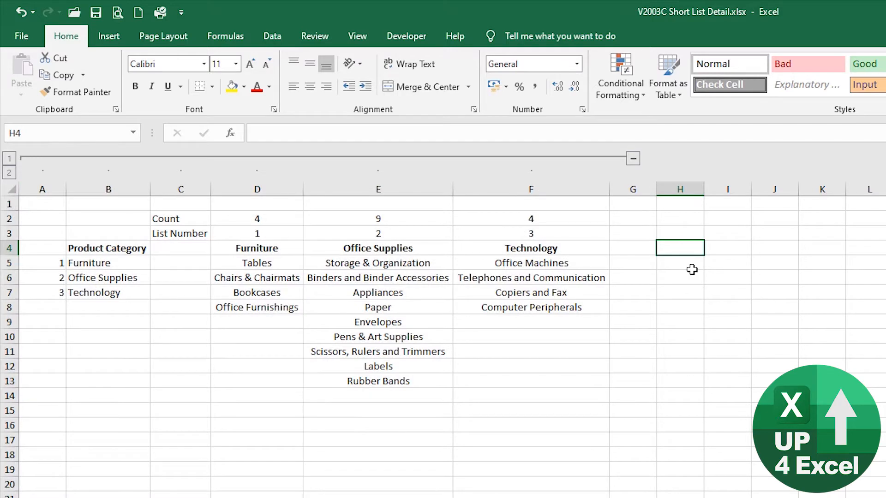
# Copy the Product Category heading from B4 to H3 and autofit column H
pyautogui.click(139, 248)
pyautogui.hotkey('ctrl', 'c')
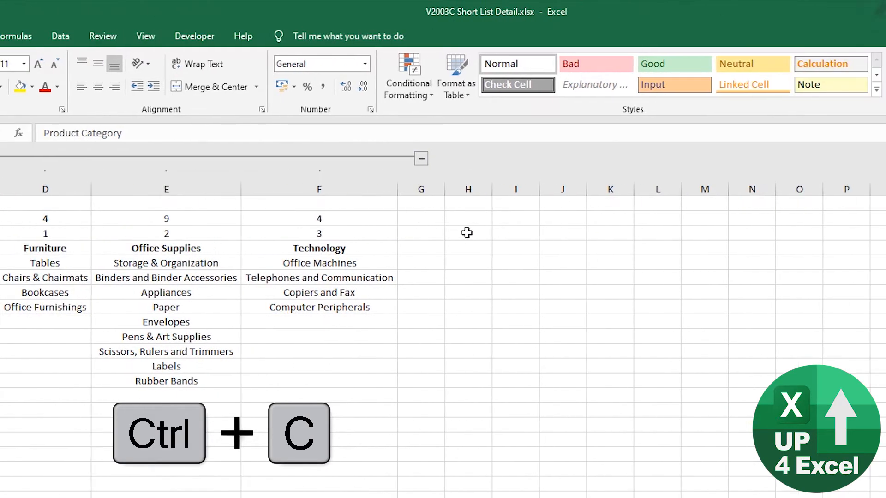
pyautogui.click(467, 233)
pyautogui.hotkey('ctrl', 'v')
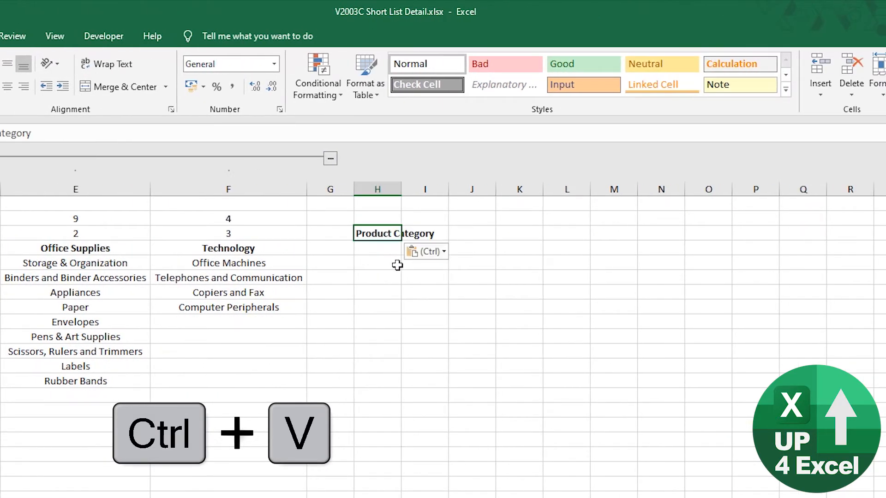
pyautogui.doubleClick(400, 193)
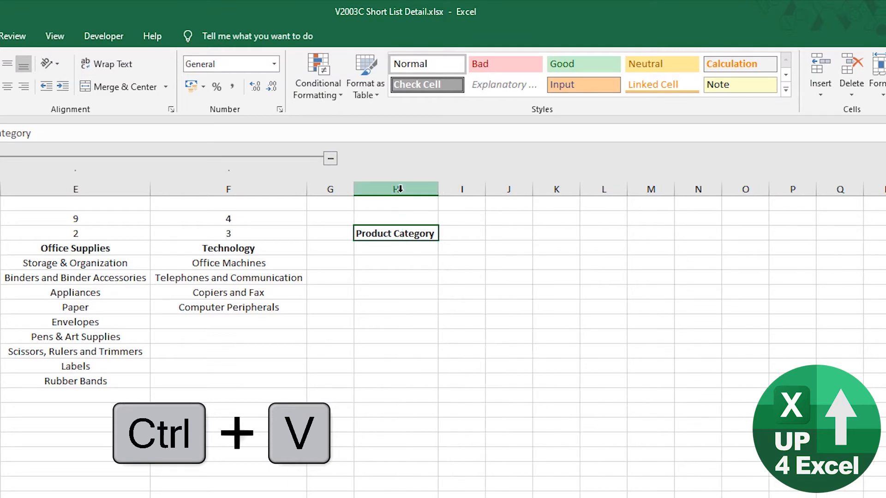
pyautogui.click(467, 235)
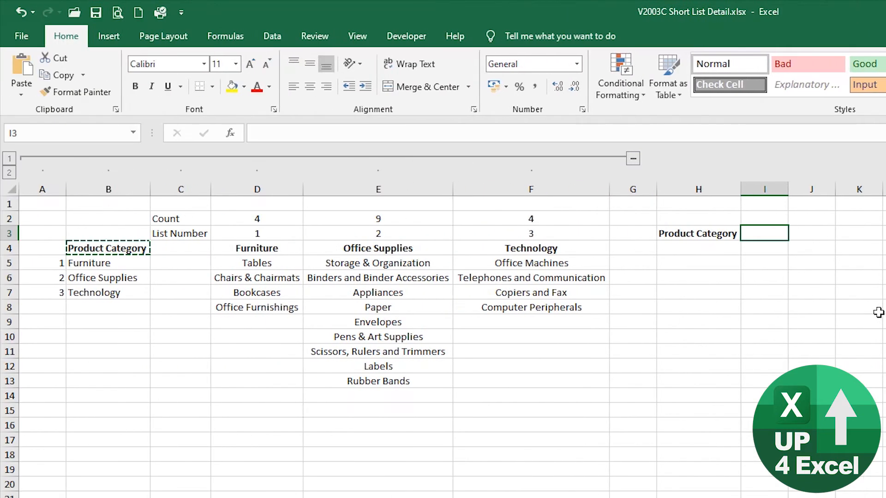
# Look over the Form Controls available for insertion, including the Combo Box
pyautogui.click(403, 39)
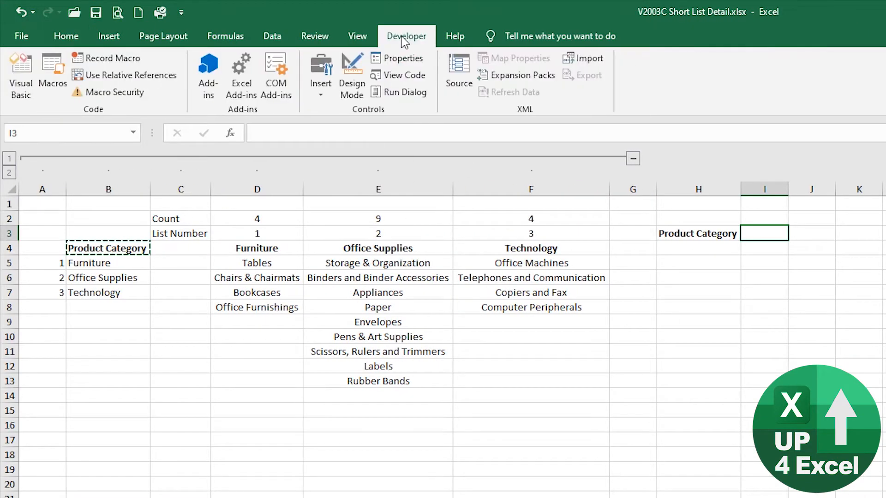
pyautogui.click(322, 90)
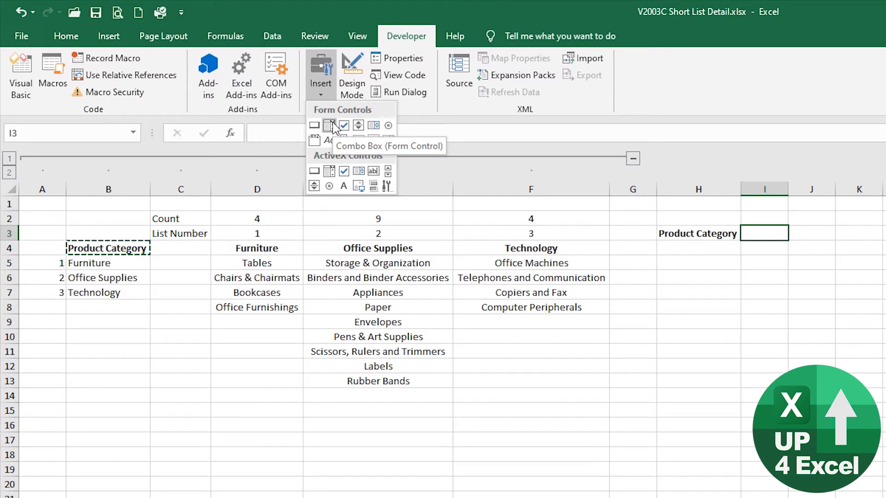
pyautogui.click(407, 36)
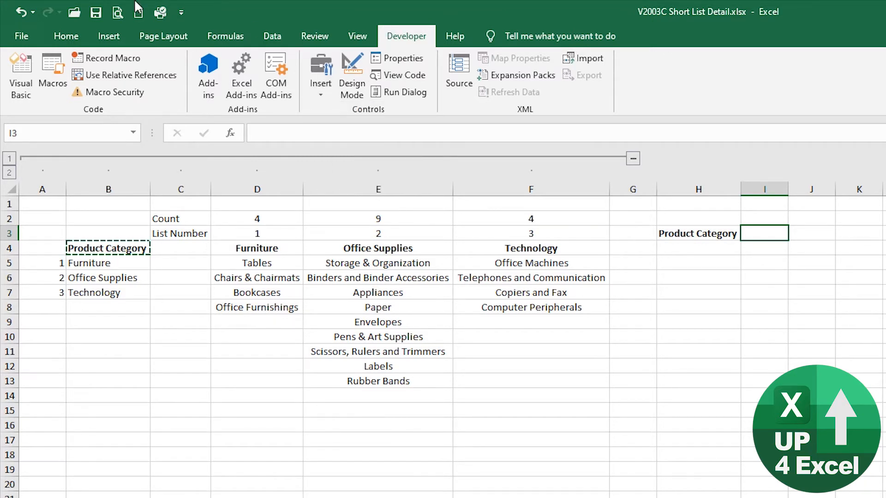
# Check in the ribbon customization options that Developer is enabled among the Main Tabs
pyautogui.click(186, 14)
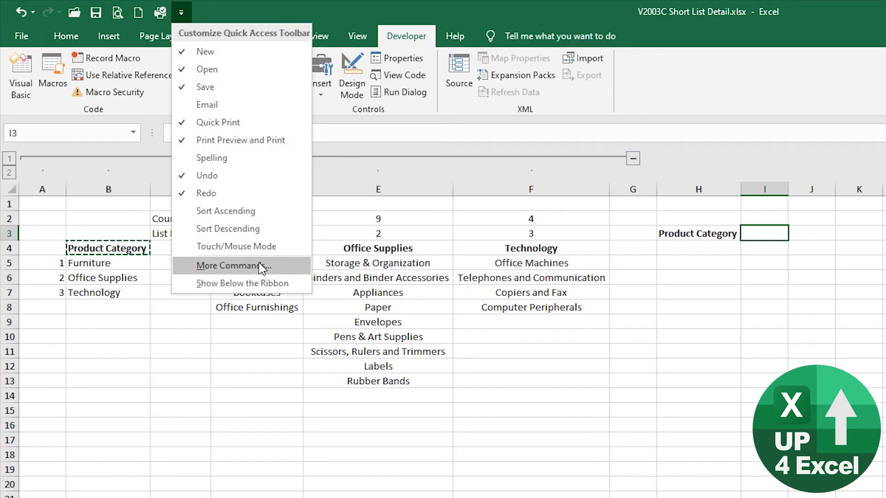
pyautogui.click(261, 267)
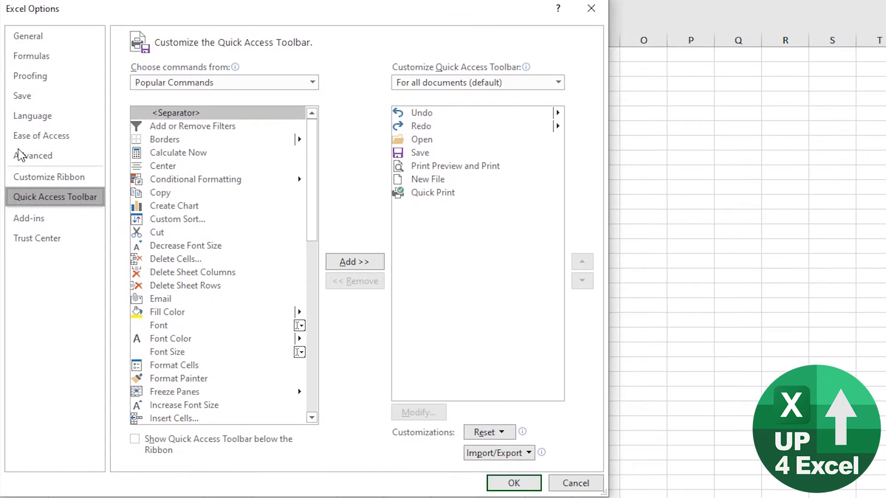
pyautogui.click(32, 175)
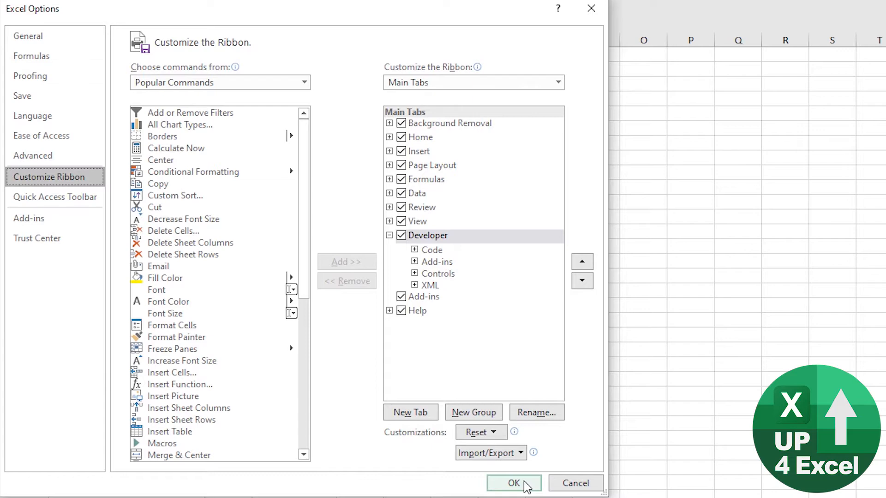
pyautogui.click(525, 482)
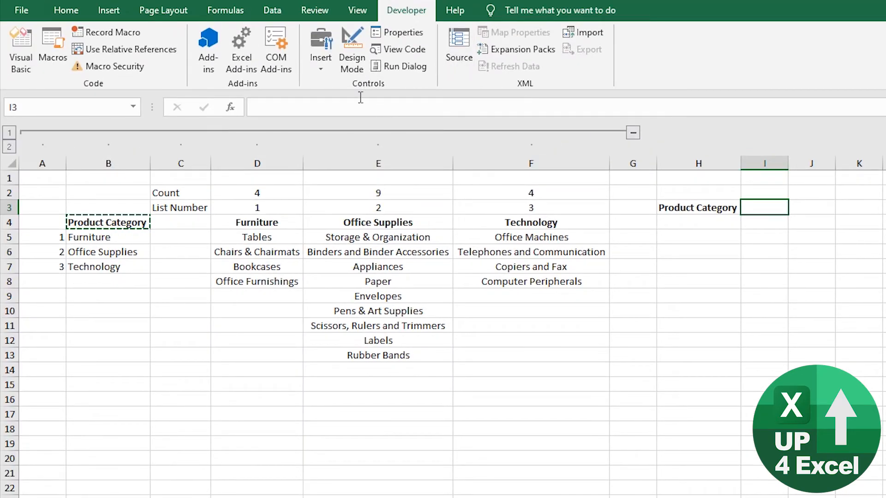
# Insert a Combo Box form control beside the Product Category label, spanning about columns I to M in row 3
pyautogui.click(326, 69)
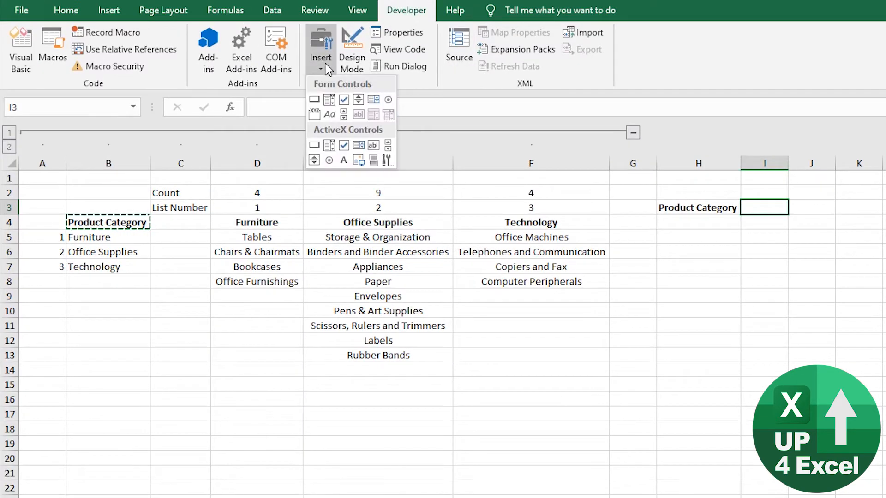
pyautogui.click(330, 103)
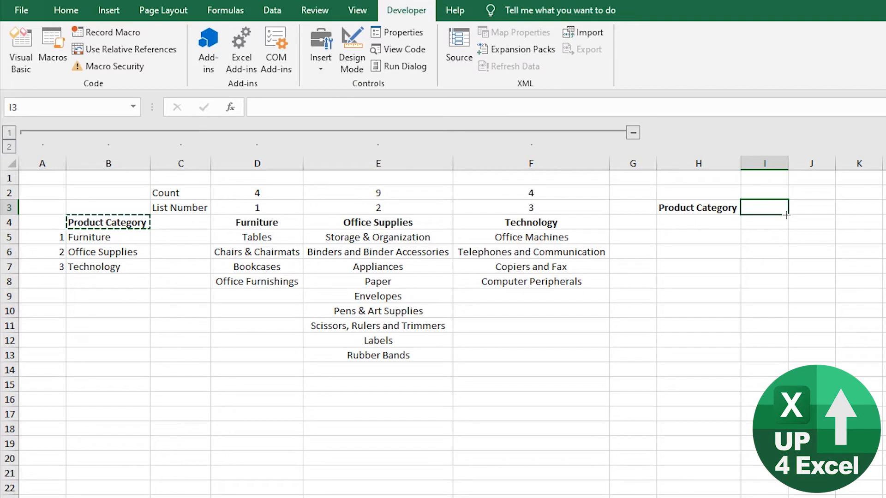
pyautogui.click(331, 69)
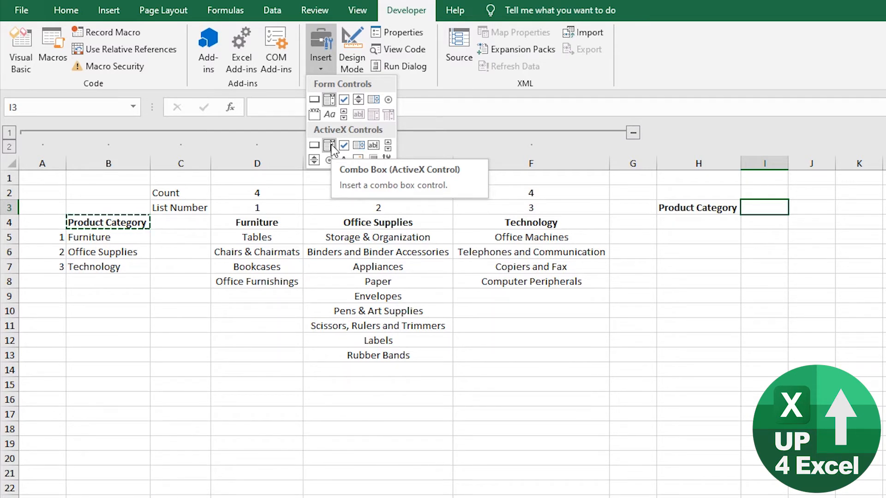
pyautogui.click(332, 109)
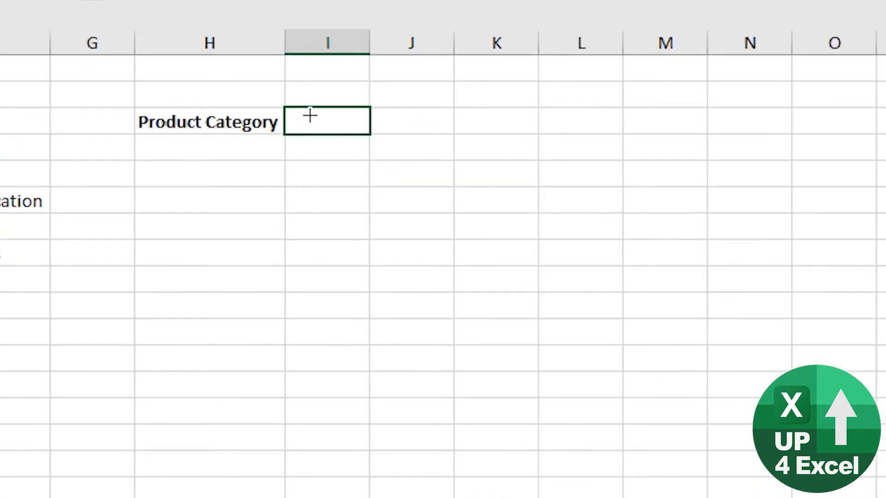
pyautogui.moveTo(288, 110); pyautogui.dragTo(689, 139)
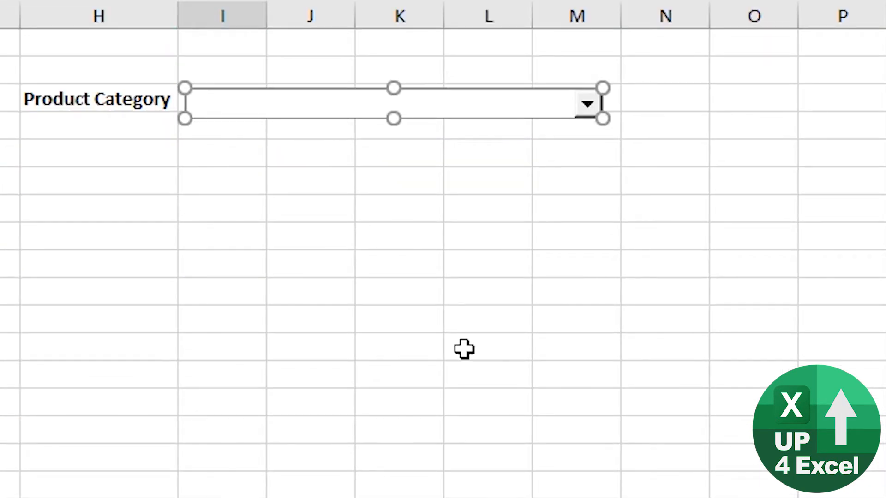
# Align the combo box with the upper-left corner of I3, widen column I, and resize the box to fit I3
pyautogui.moveTo(436, 115)
pyautogui.mouseDown()
pyautogui.moveTo(427, 95)
pyautogui.moveTo(457, 103)
pyautogui.moveTo(463, 115)
pyautogui.moveTo(421, 117)
pyautogui.moveTo(500, 140)
pyautogui.moveTo(433, 190)
pyautogui.moveTo(415, 106)
pyautogui.moveTo(420, 118)
pyautogui.mouseUp()
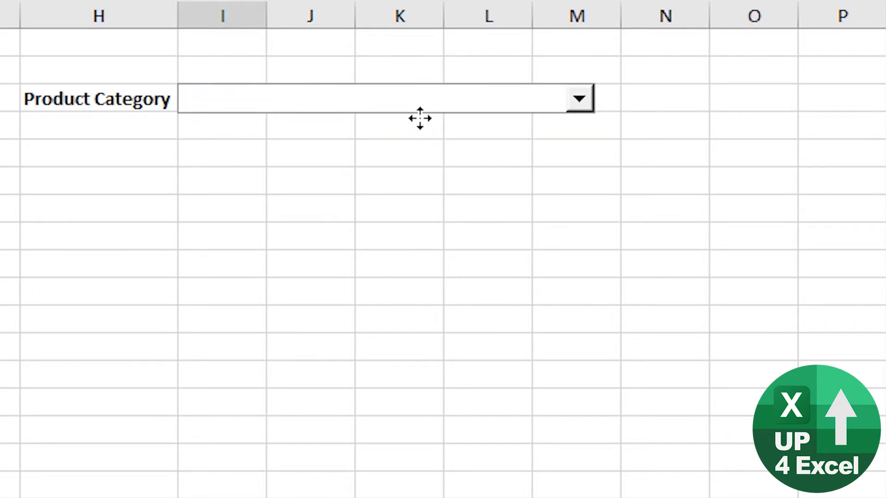
pyautogui.moveTo(420, 118); pyautogui.dragTo(420, 118)
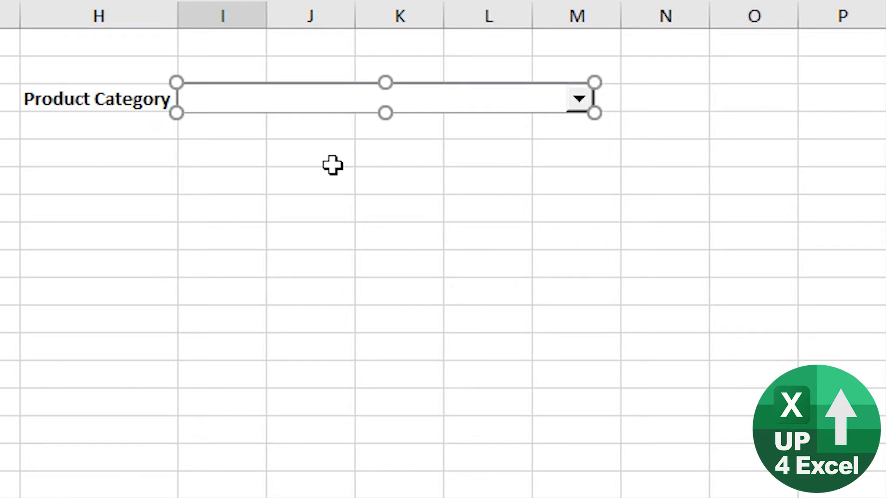
pyautogui.moveTo(268, 14); pyautogui.dragTo(409, 7)
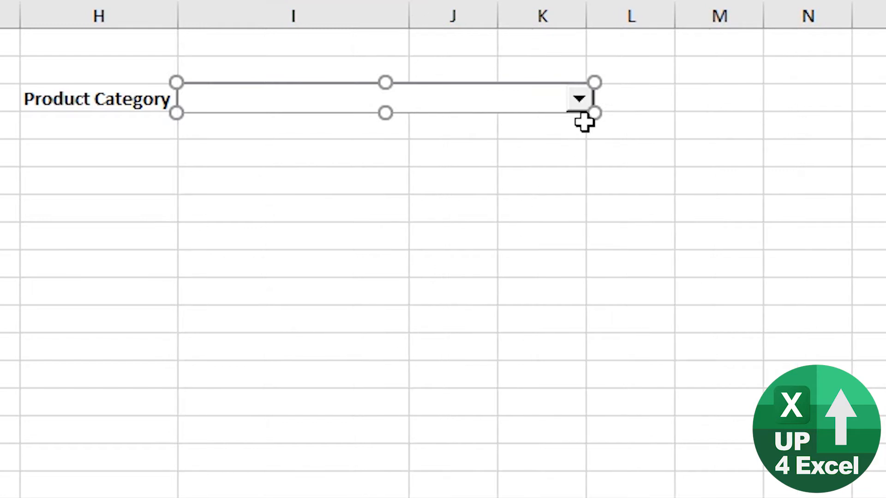
pyautogui.moveTo(593, 112); pyautogui.dragTo(408, 111)
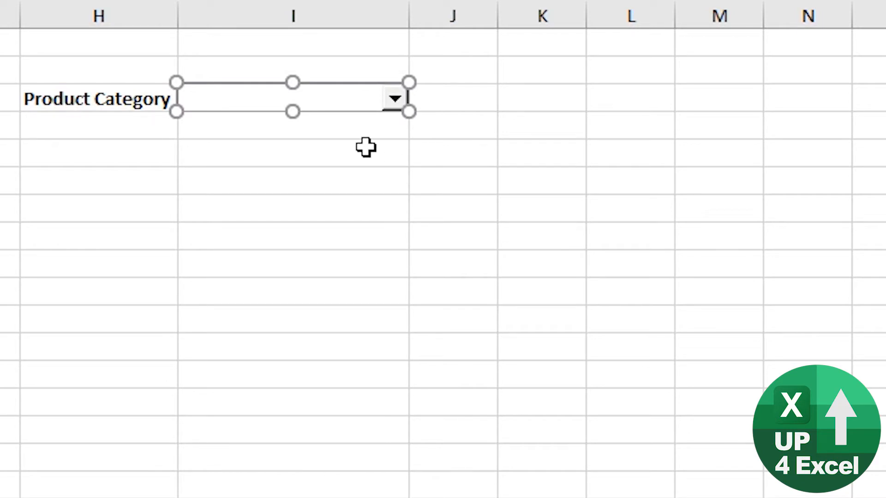
# Expand and close the Product Category combo box to check its list
pyautogui.click(340, 145)
pyautogui.click(337, 96)
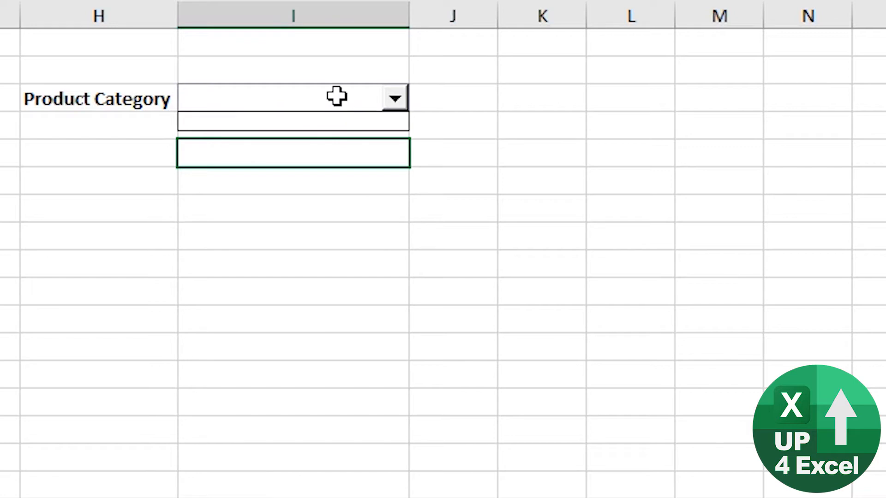
pyautogui.click(336, 96)
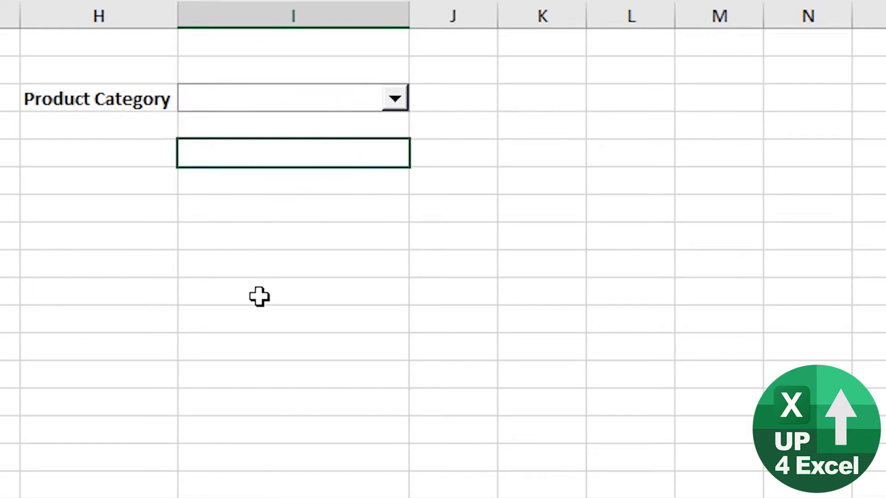
# Set the combo box's input range to $B$5:$B$7 and its cell link to $I$4
pyautogui.rightClick(252, 102)
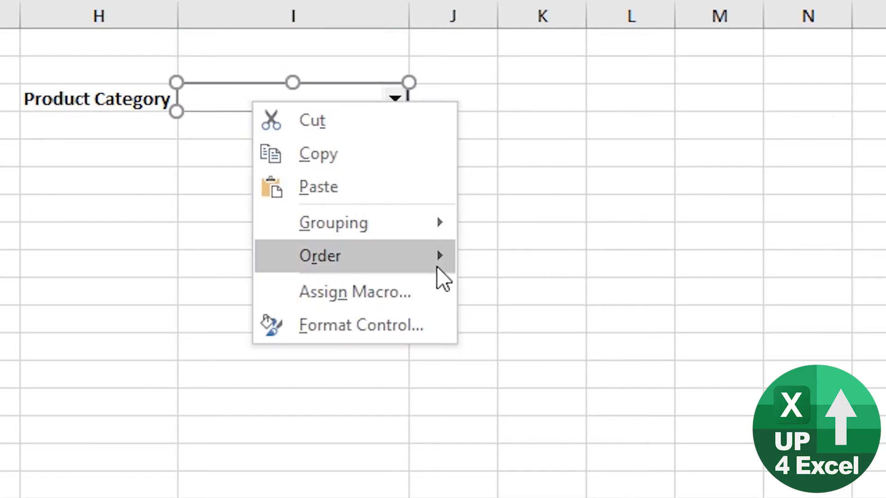
pyautogui.click(412, 333)
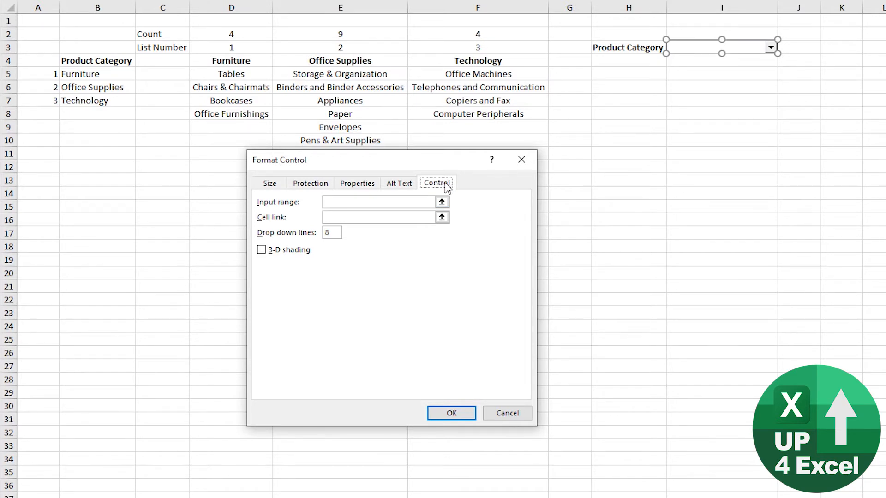
pyautogui.click(358, 202)
pyautogui.moveTo(82, 73); pyautogui.dragTo(82, 95)
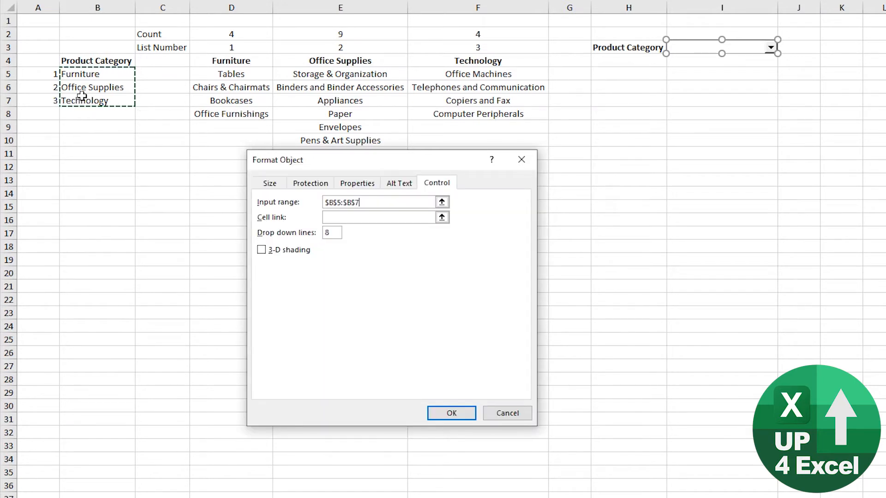
pyautogui.click(359, 218)
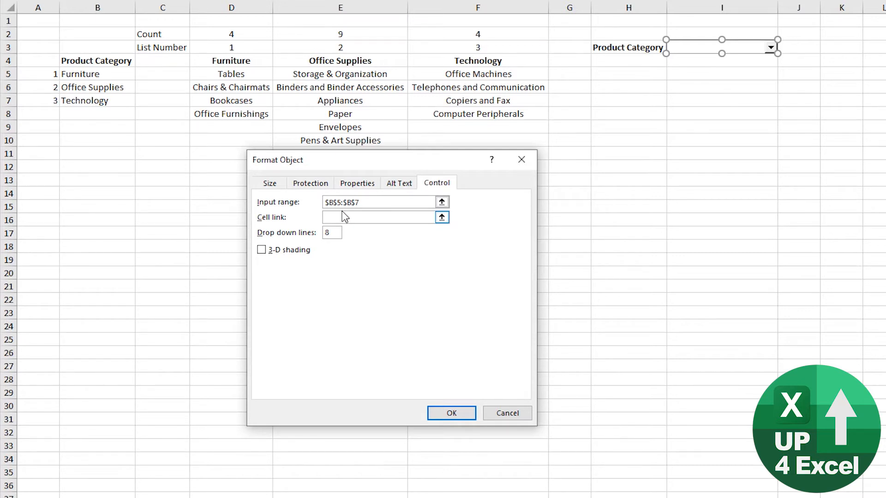
pyautogui.click(700, 62)
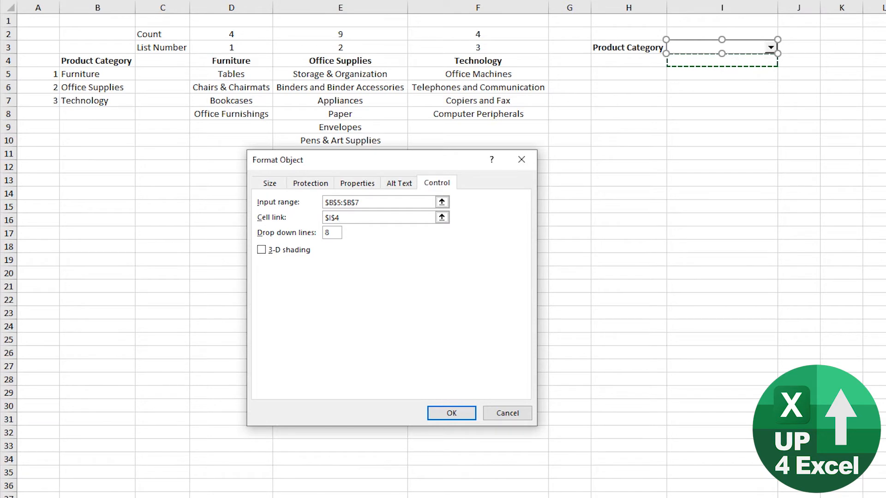
pyautogui.press('Up')
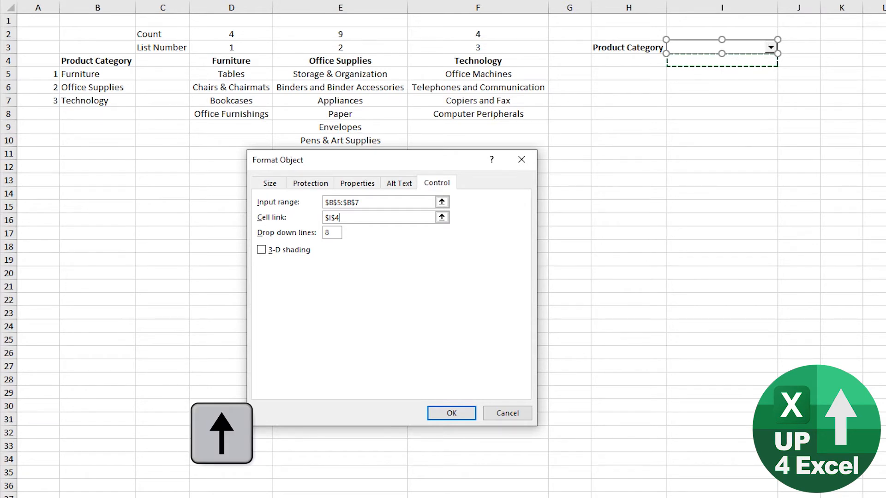
pyautogui.press('BackSpace')
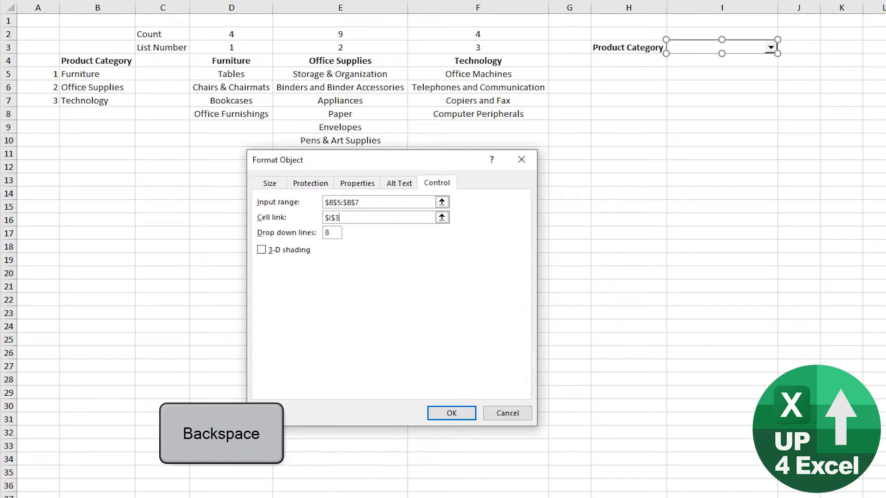
pyautogui.press('BackSpace')
pyautogui.click(451, 413)
# Choose Office Supplies in the Product Category combo box and left-align the linked cell I4
pyautogui.click(731, 75)
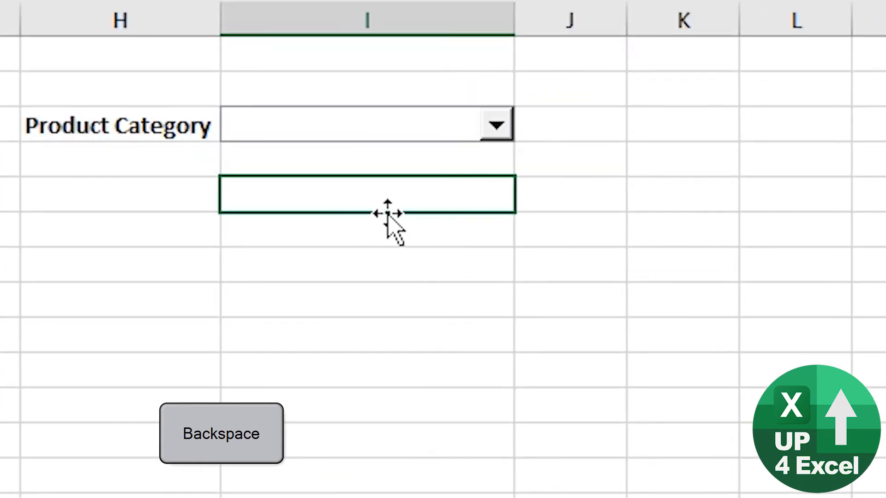
pyautogui.click(497, 126)
pyautogui.click(463, 185)
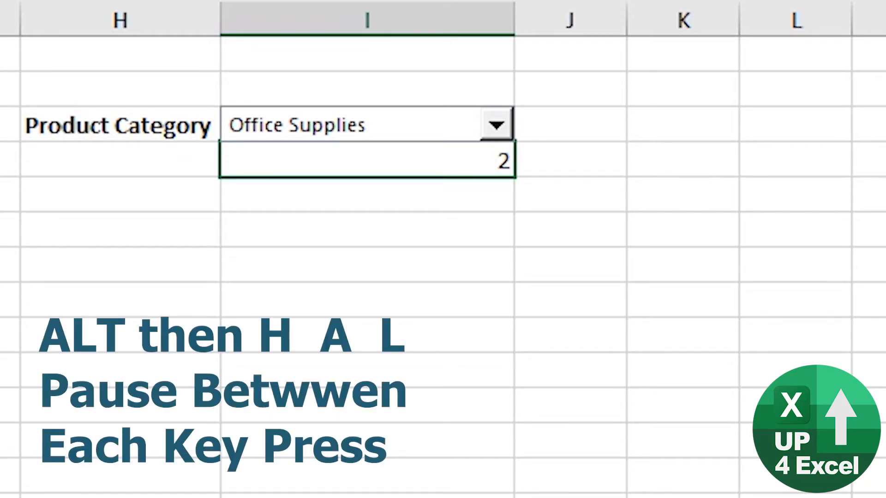
pyautogui.hotkey('alt', 'h')
pyautogui.press('a')
pyautogui.press('l')
# Enter the label Item choice in H4 and left-align column H
pyautogui.press('Left')
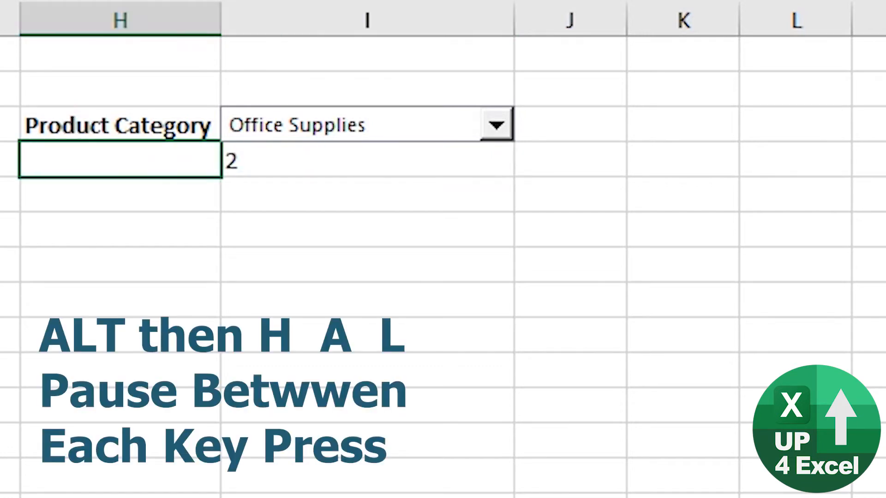
pyautogui.write('I')
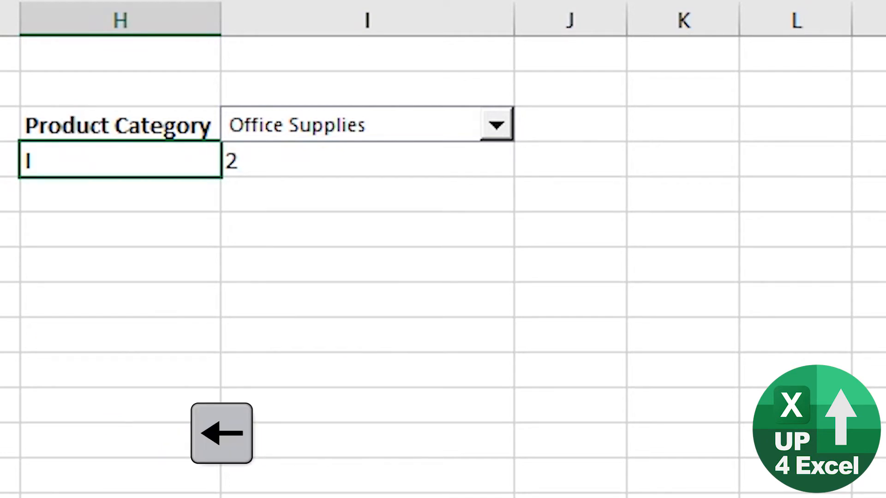
pyautogui.write('tem choice')
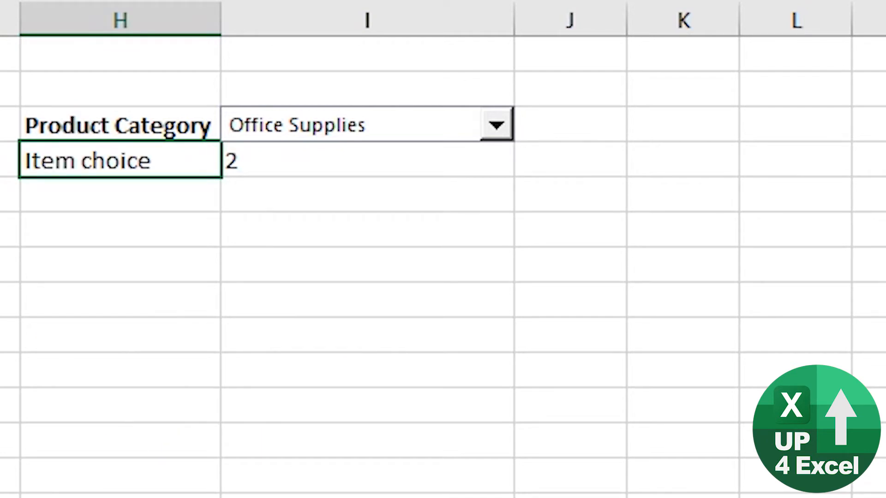
pyautogui.press('Return')
pyautogui.press('Up')
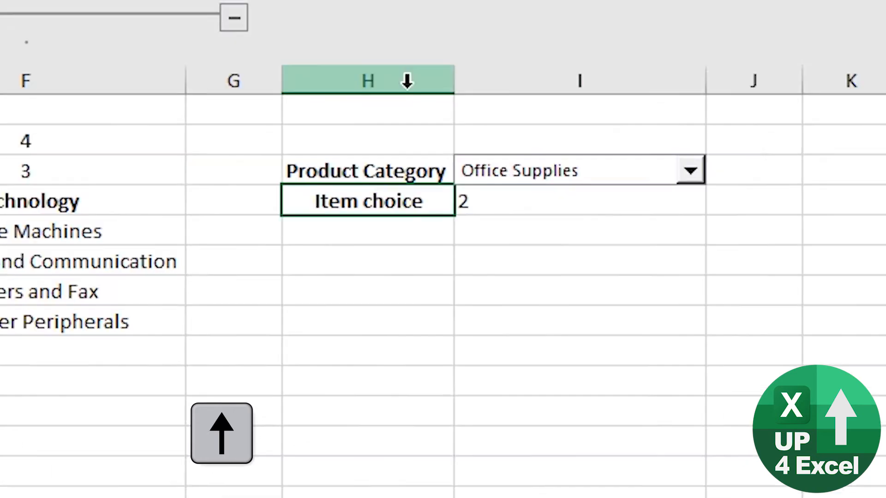
pyautogui.click(165, 19)
pyautogui.click(202, 42)
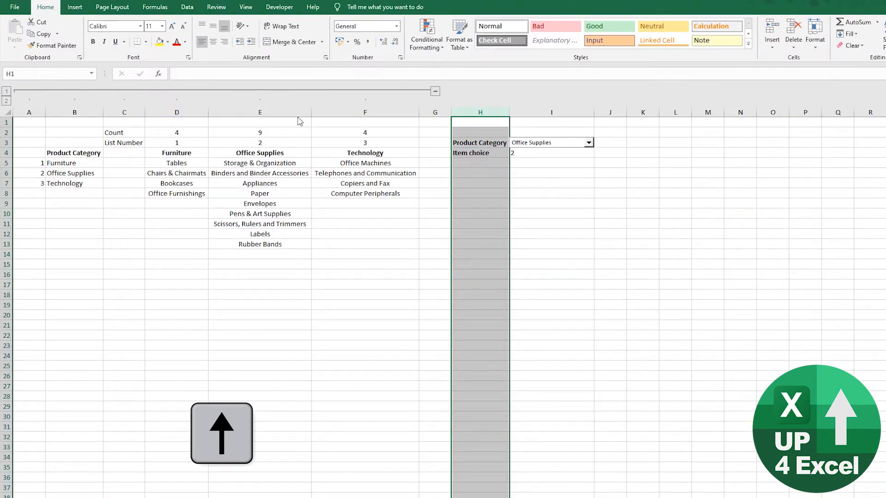
# Remove the bold from Item choice in H4 and give the label and the linked value in I4 a lighter font color
pyautogui.click(479, 153)
pyautogui.hotkey('ctrl', 'b')
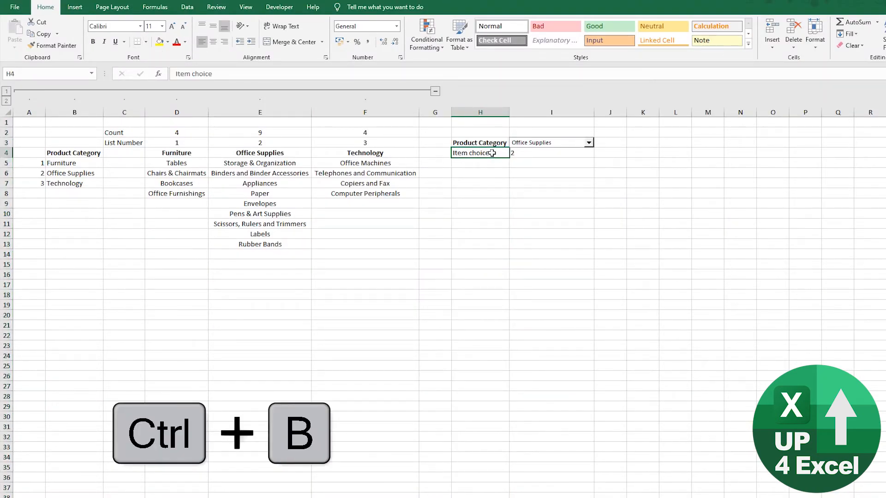
pyautogui.moveTo(503, 154); pyautogui.dragTo(544, 153)
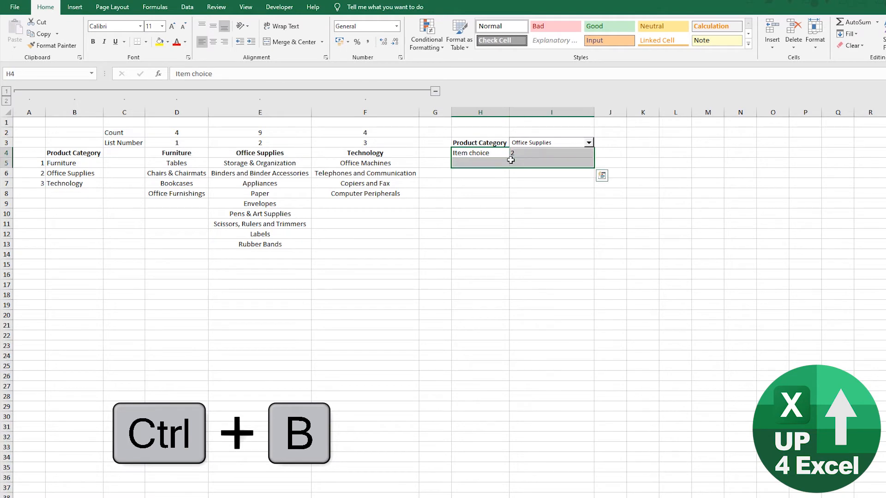
pyautogui.click(185, 41)
pyautogui.click(229, 78)
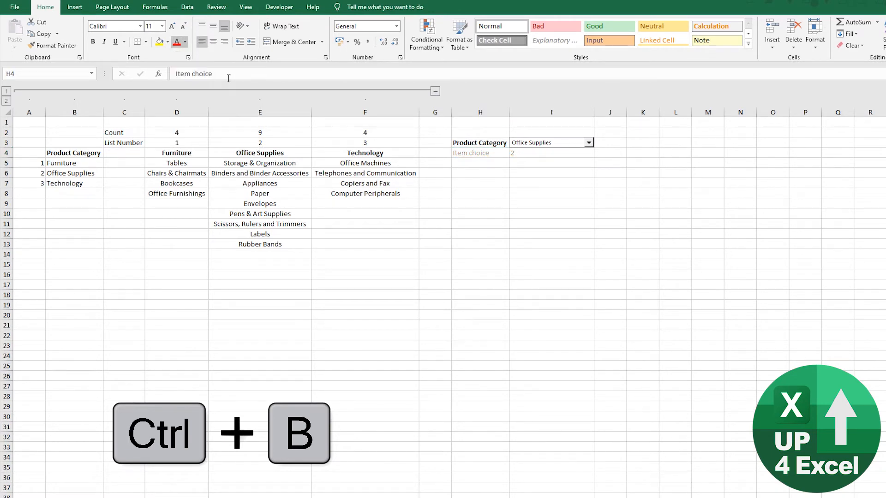
# Change the label in H4 from Item choice to Item Number
pyautogui.click(520, 164)
pyautogui.click(486, 165)
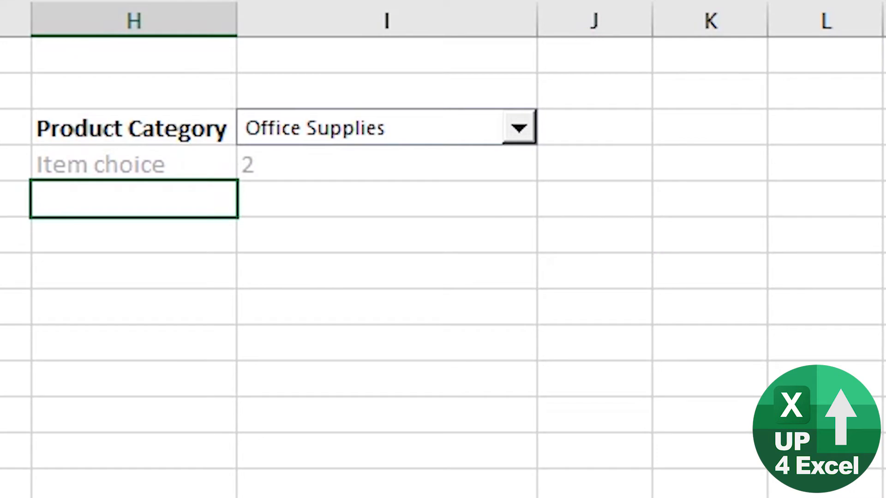
pyautogui.press('Right')
pyautogui.press('Left')
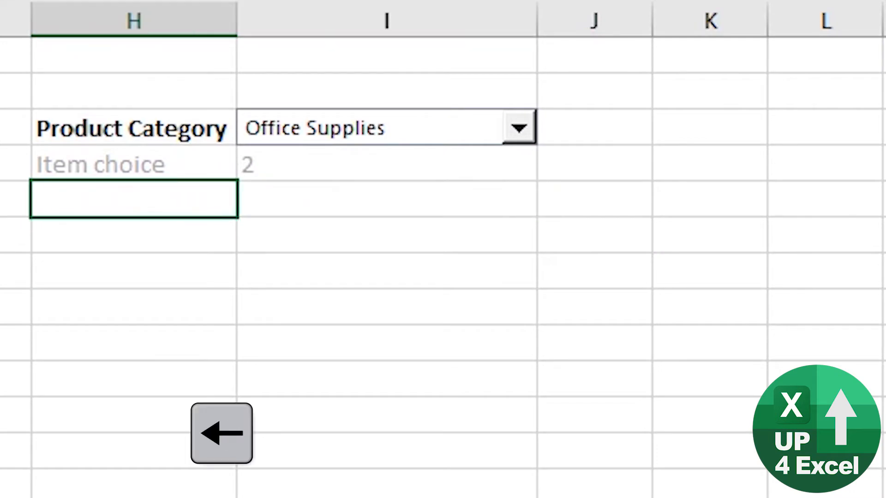
pyautogui.press('Up')
pyautogui.press('F2')
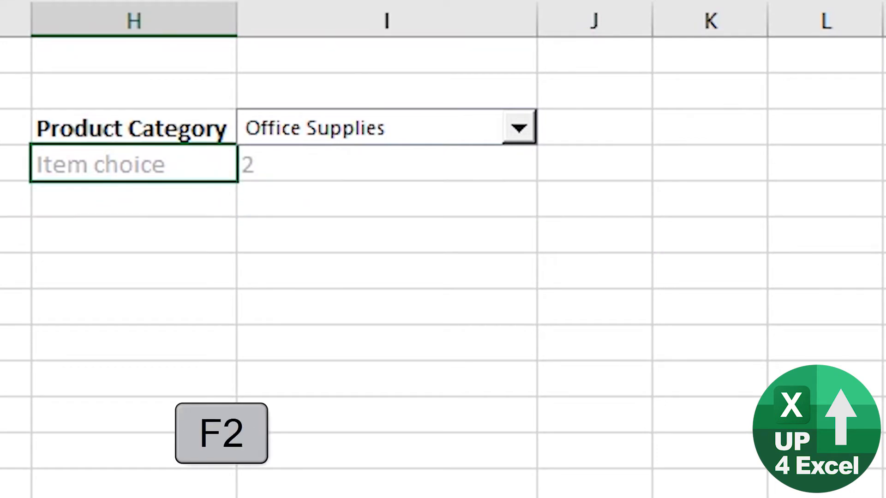
pyautogui.hotkey('ctrl', 'shift', 'Left')
pyautogui.write('Number')
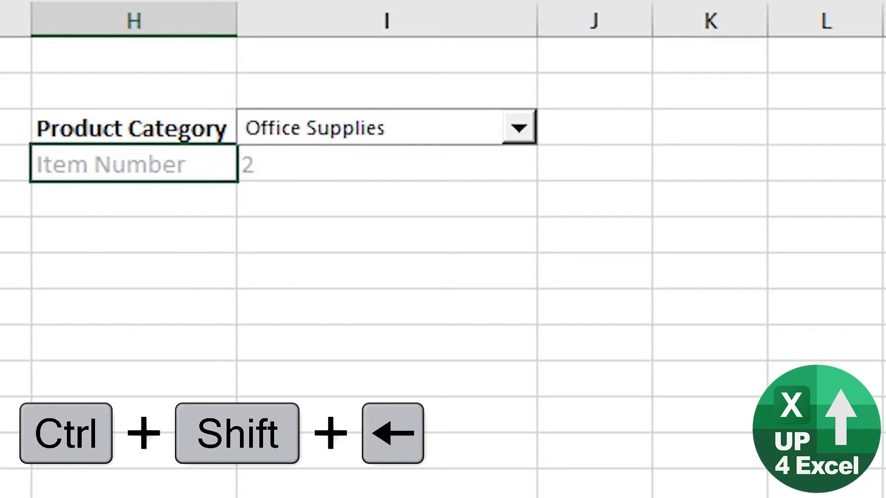
pyautogui.press('Return')
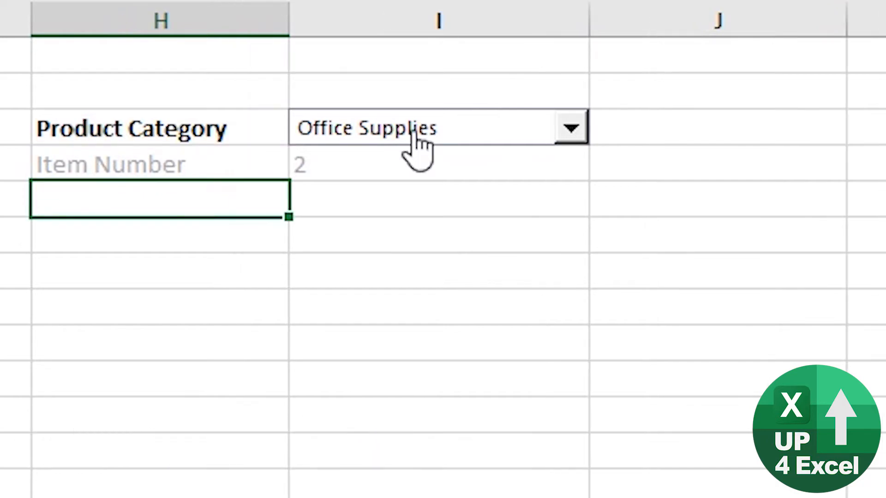
# Choose Furniture in the Product Category combo box and check its linked cell I4
pyautogui.click(415, 131)
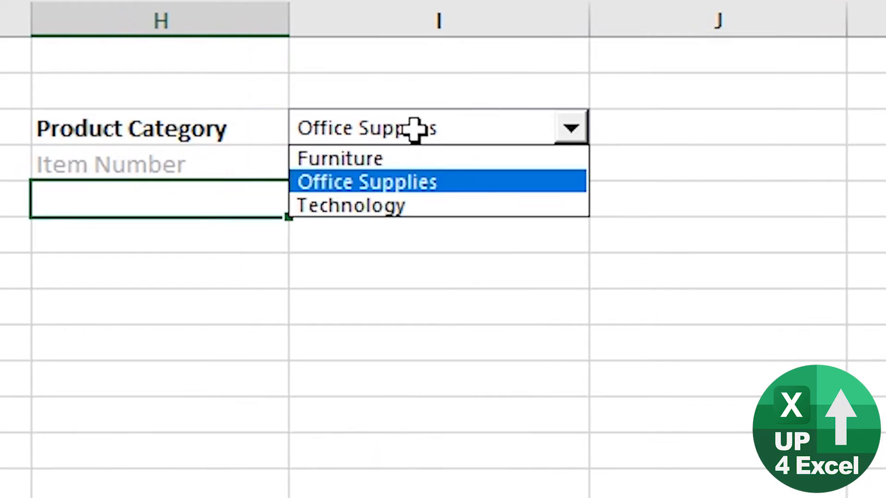
pyautogui.click(406, 161)
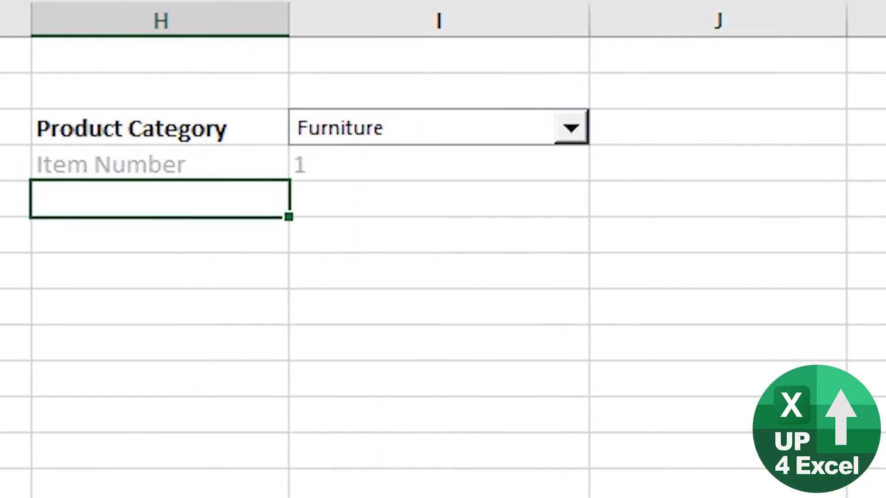
pyautogui.click(315, 197)
pyautogui.click(325, 169)
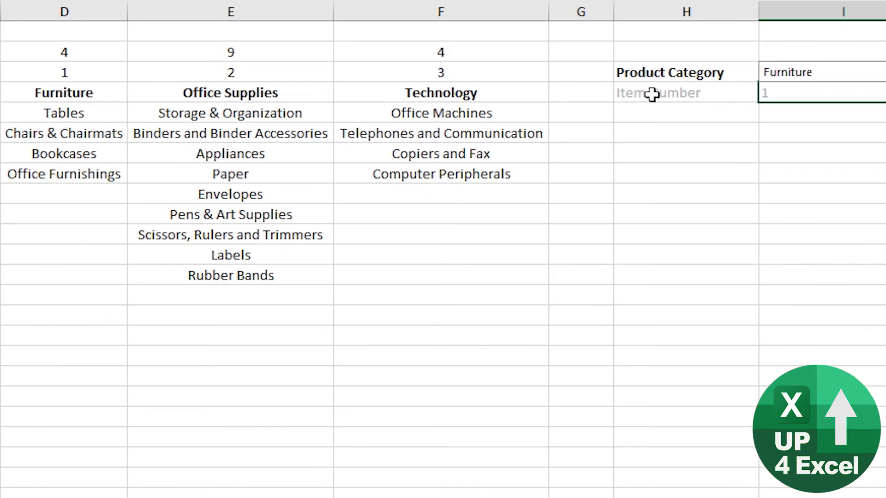
# Examine the list numbers and counts above the Furniture, Office Supplies and Technology lists
pyautogui.click(79, 73)
pyautogui.click(245, 75)
pyautogui.click(412, 76)
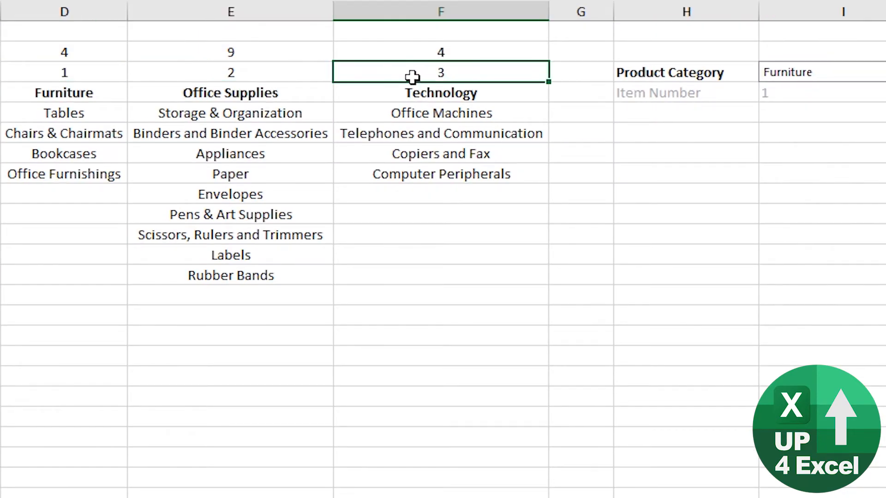
pyautogui.click(86, 79)
pyautogui.click(174, 78)
pyautogui.click(401, 77)
pyautogui.click(62, 50)
pyautogui.click(239, 52)
pyautogui.click(452, 47)
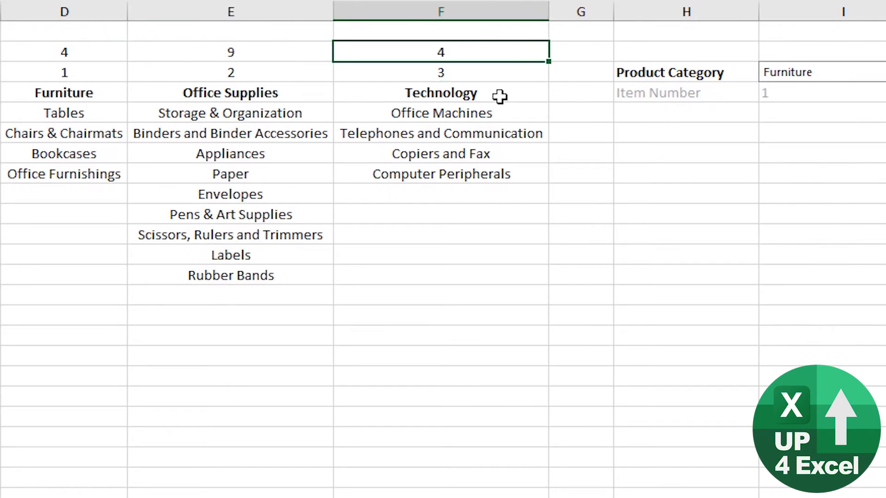
# Enter the label Item Count in H5, below Item Number
pyautogui.click(674, 119)
pyautogui.write('Item Count')
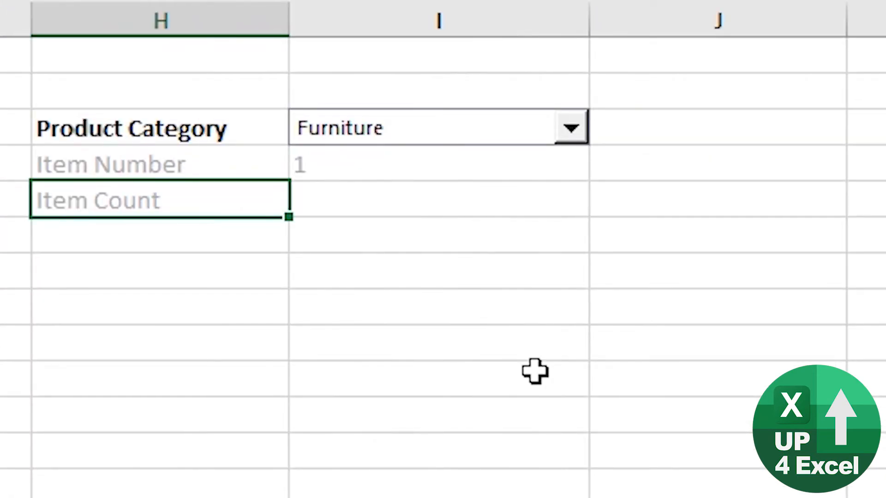
pyautogui.press('Return')
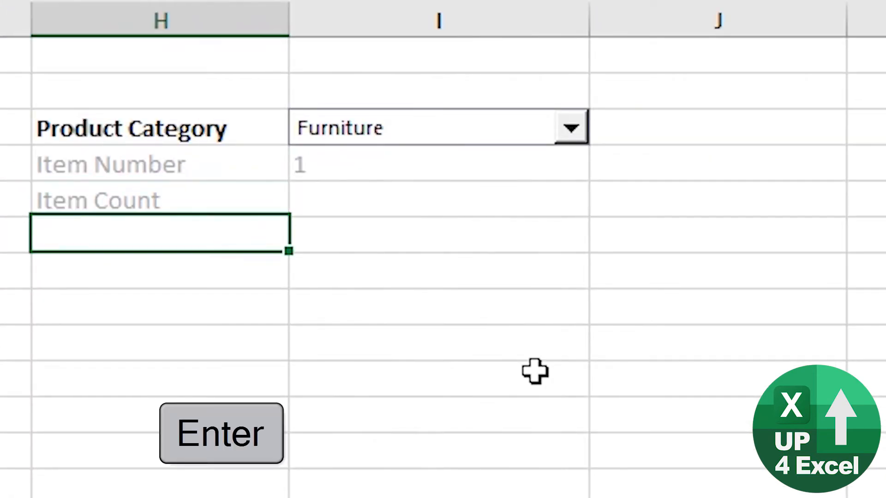
# Enter the formula =INDEX($D$2:$F$2,,I4) in I5 to return the item count of the chosen category
pyautogui.press('Up')
pyautogui.press('Right')
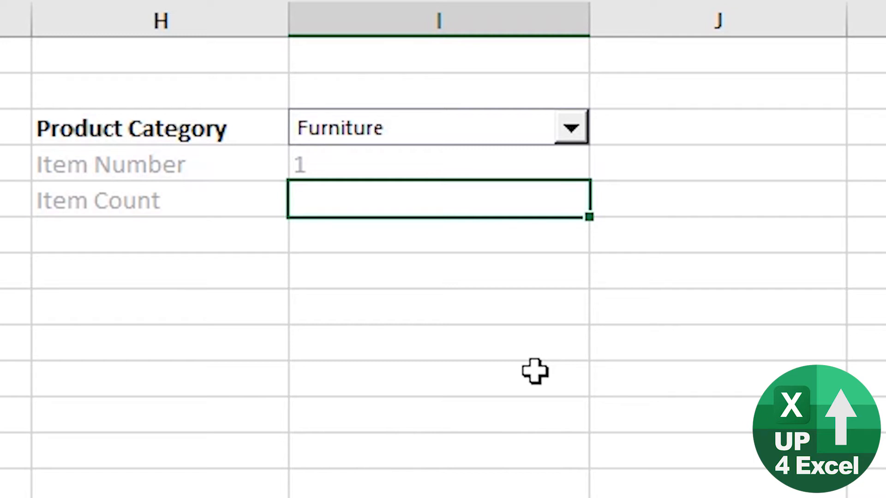
pyautogui.write('=index')
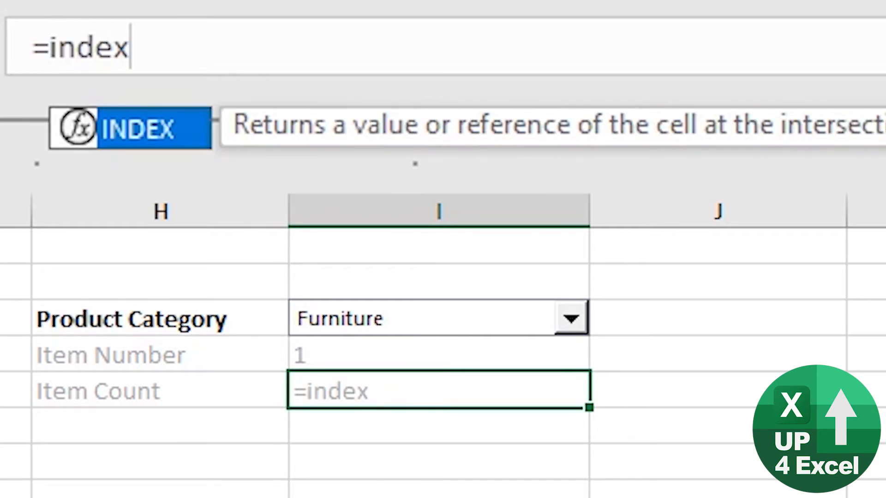
pyautogui.write('(')
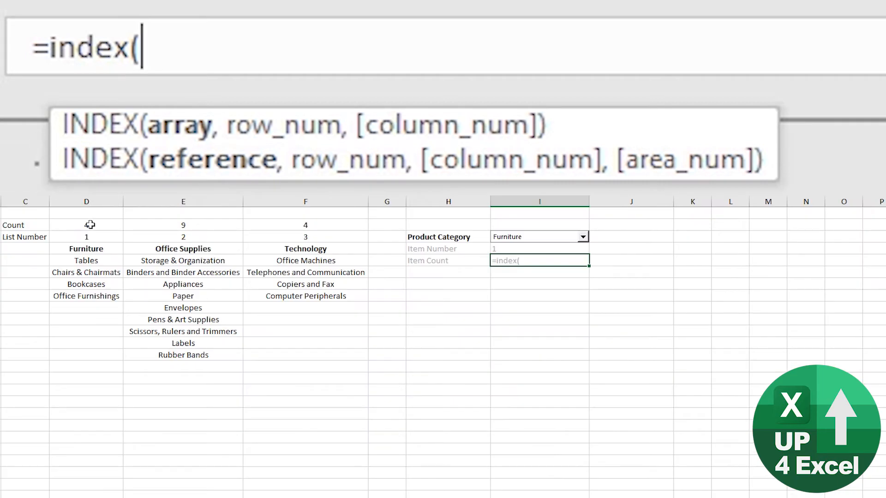
pyautogui.moveTo(87, 224); pyautogui.dragTo(300, 223)
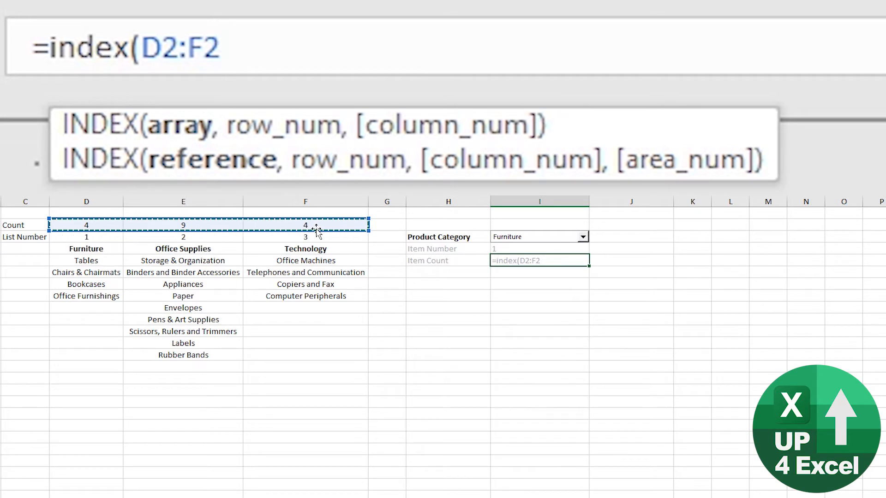
pyautogui.press('F4')
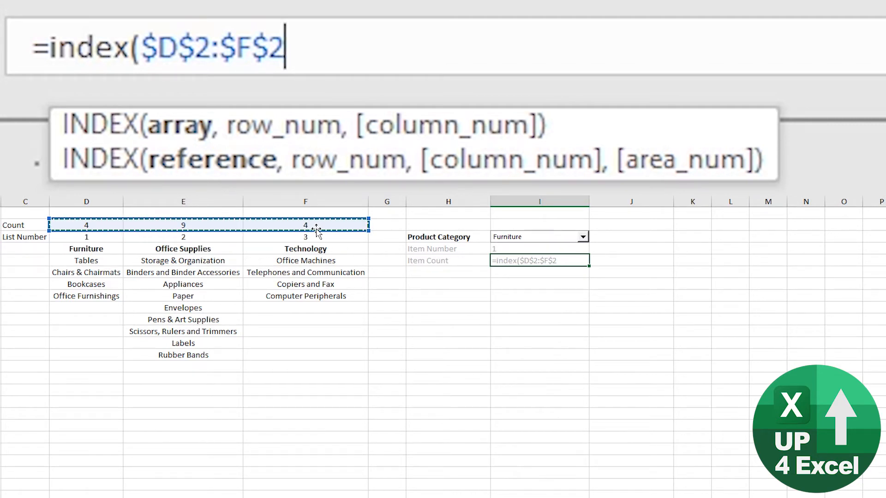
pyautogui.write(',,')
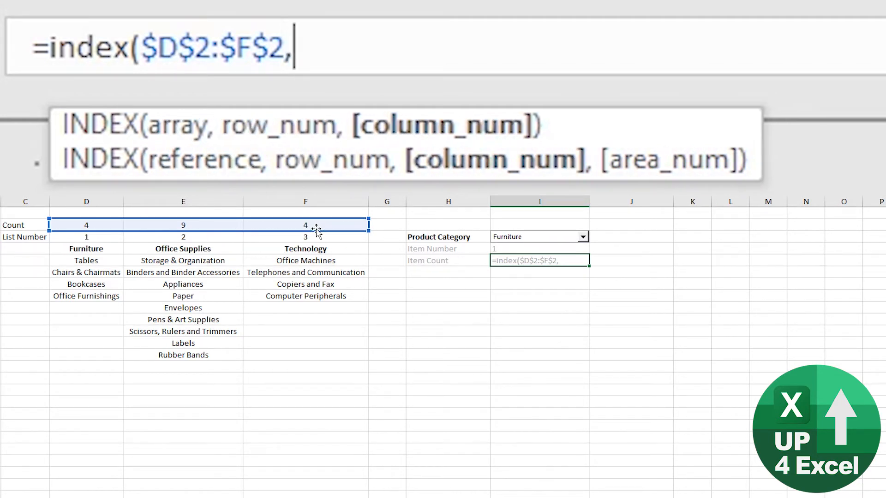
pyautogui.click(505, 247)
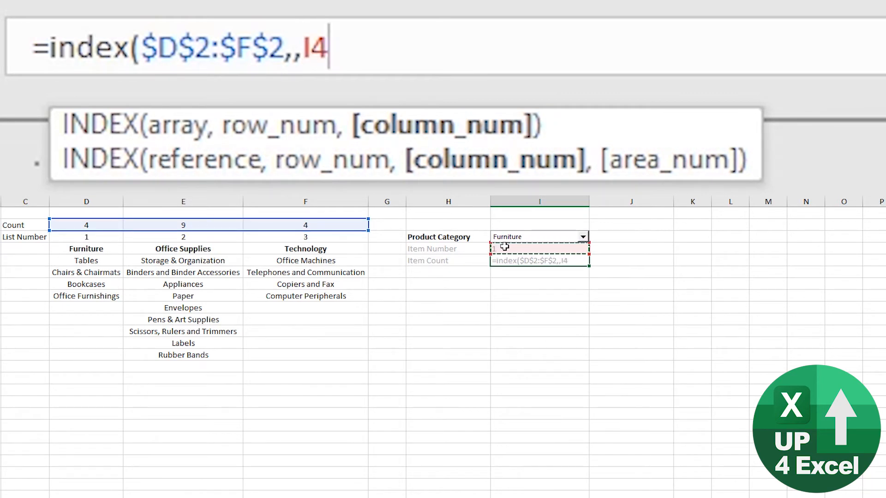
pyautogui.press('Return')
pyautogui.press('Up')
pyautogui.press('Up')
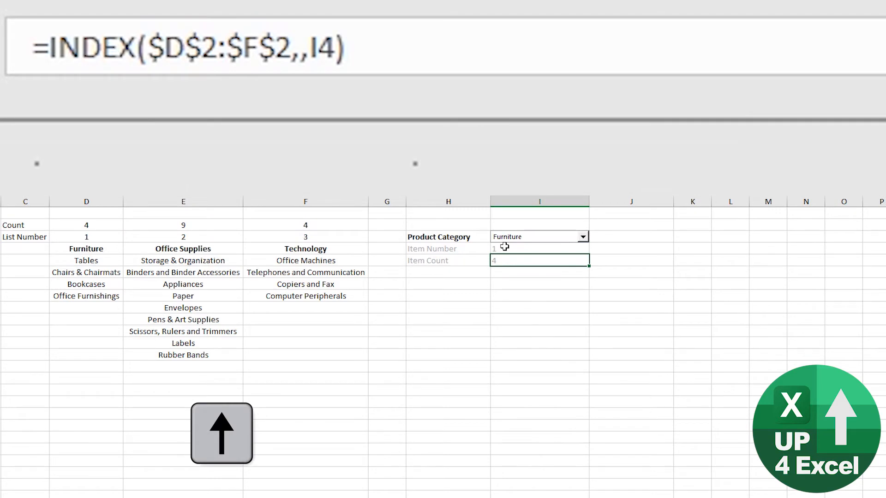
# Choose Office Supplies as the product category, and move the Technology column in front of the Office Supplies column
pyautogui.click(562, 236)
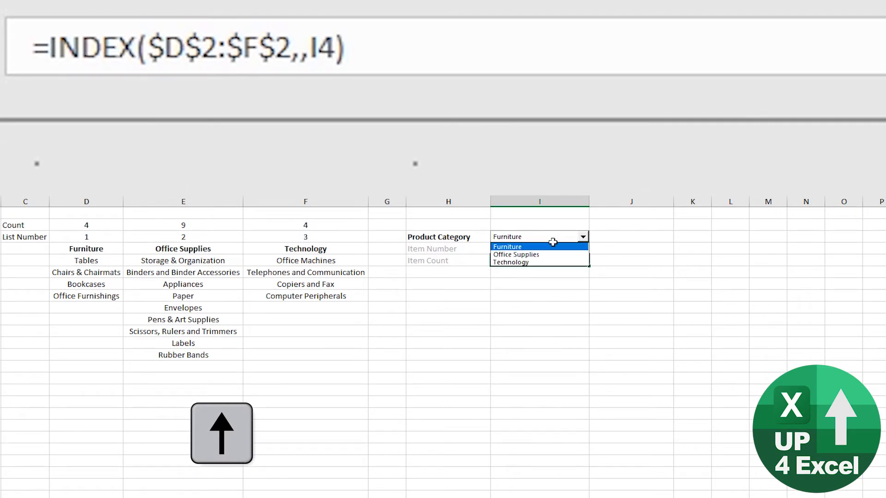
pyautogui.click(544, 253)
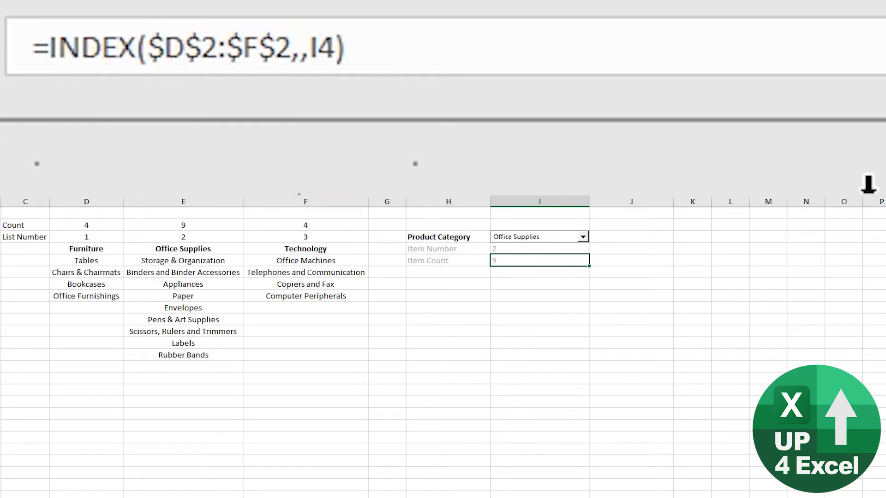
pyautogui.click(302, 202)
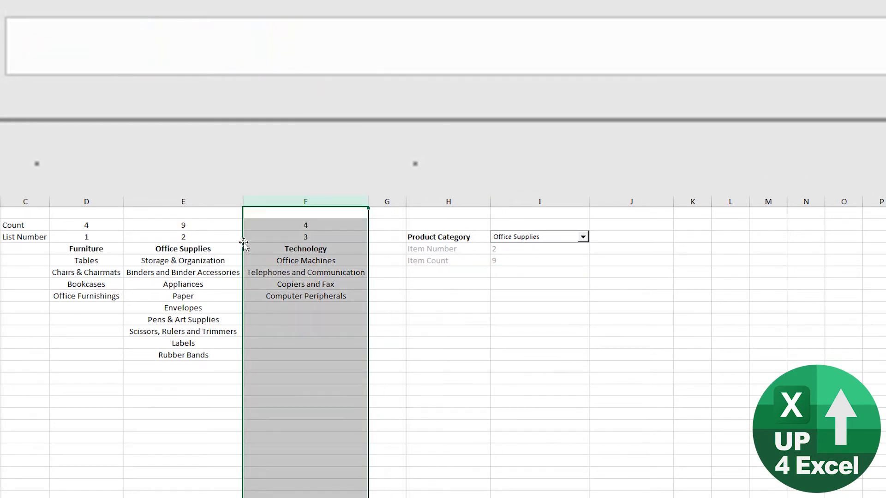
pyautogui.moveTo(243, 243); pyautogui.dragTo(157, 247)
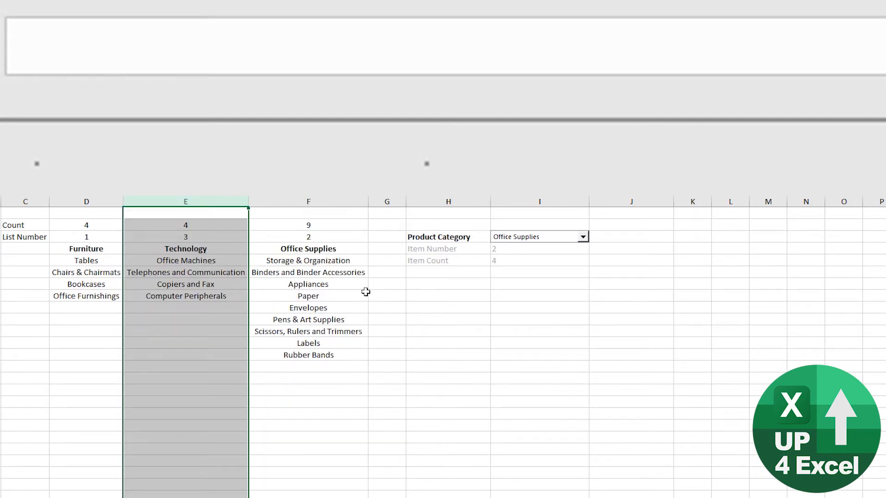
pyautogui.click(335, 286)
# Choose Technology in the Product Category combo box and check the Item Count formula in I5
pyautogui.click(523, 237)
pyautogui.click(520, 263)
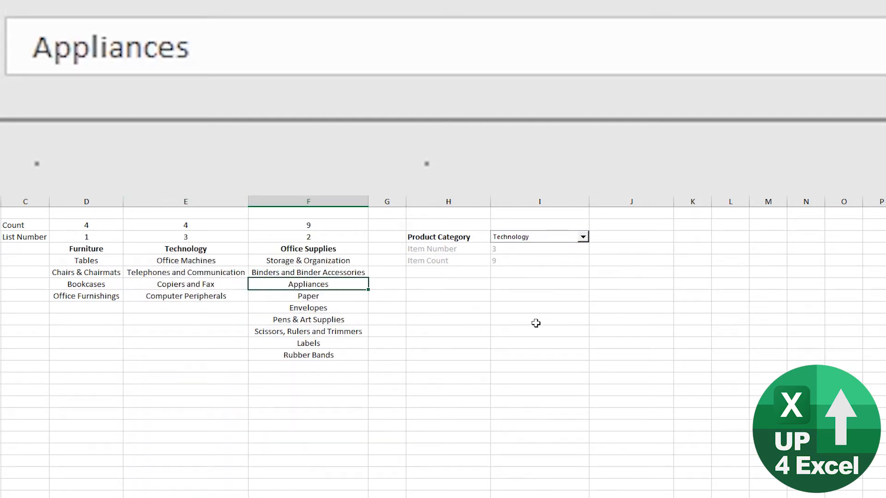
pyautogui.click(510, 263)
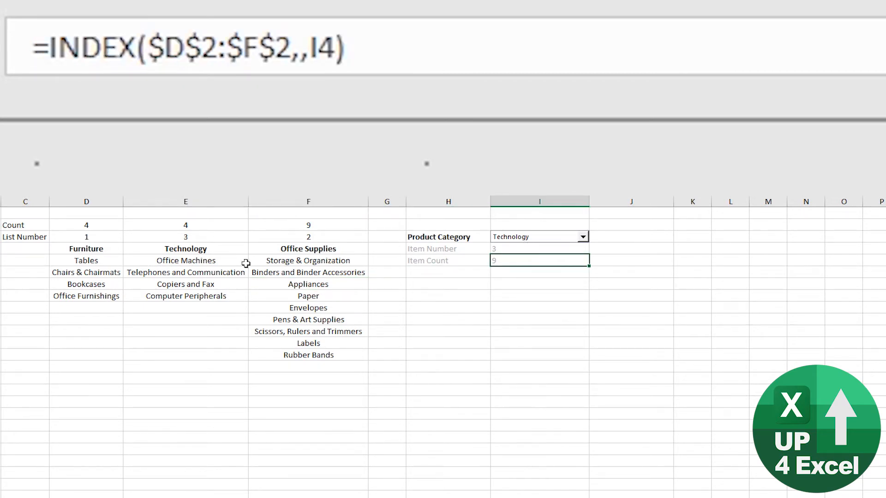
# Move the Technology column back behind Office Supplies and inspect the Item Count formula in I5
pyautogui.click(203, 201)
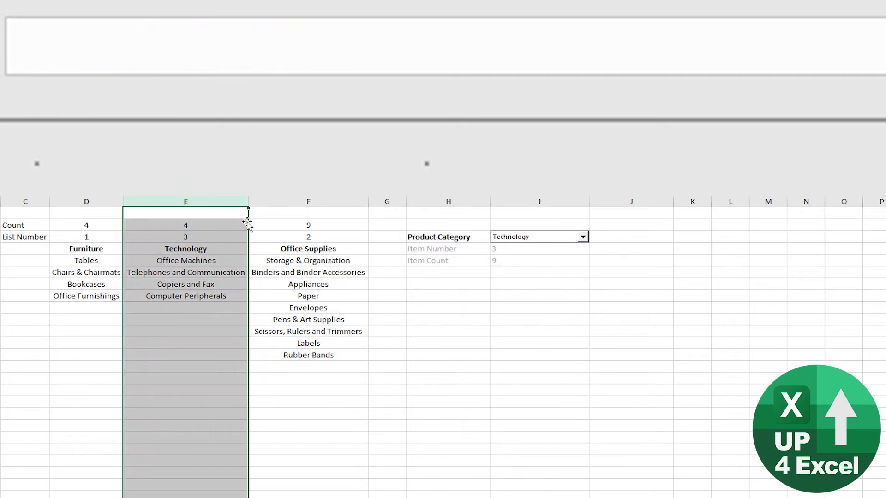
pyautogui.moveTo(248, 223); pyautogui.dragTo(341, 233)
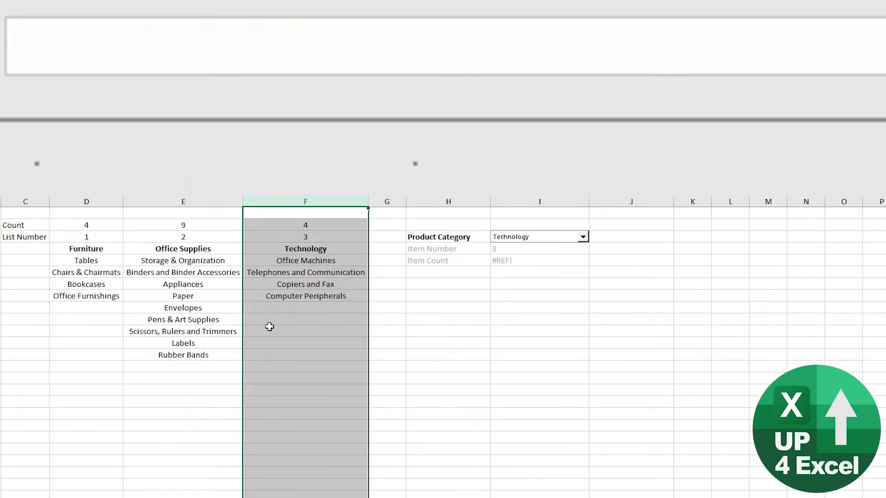
pyautogui.click(508, 262)
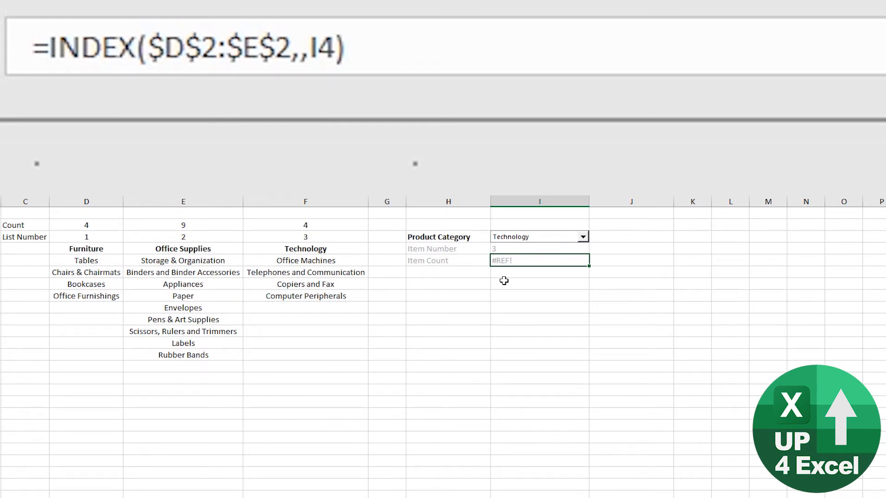
pyautogui.press('F2')
pyautogui.press('Escape')
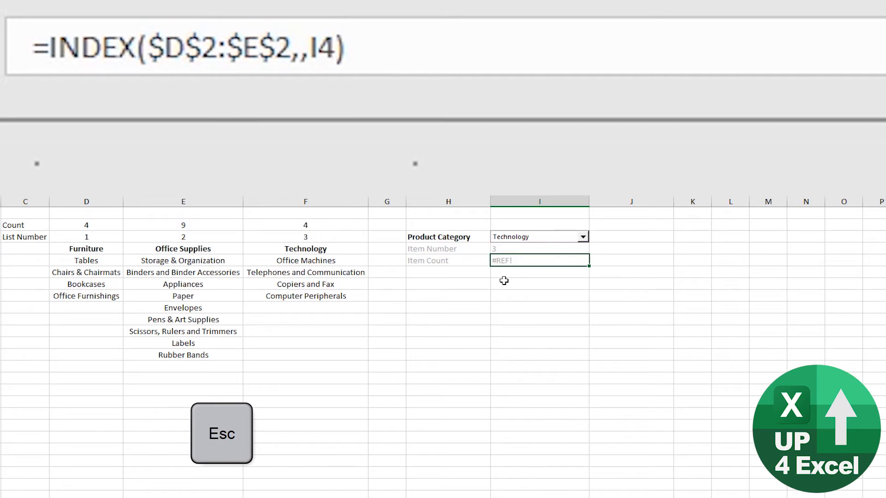
# Replace the Item Count formula in I5, starting an INDEX function over the absolute range $D$2:$F$2
pyautogui.write('=in')
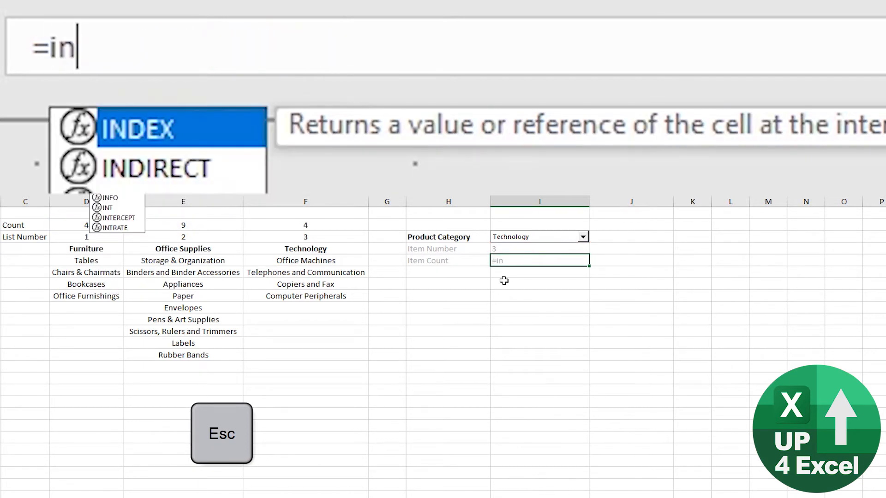
pyautogui.write('dex(')
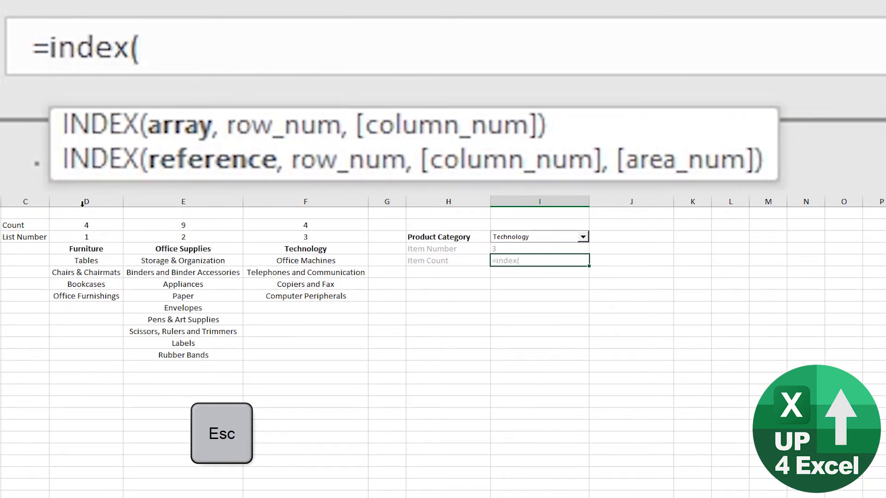
pyautogui.moveTo(103, 224); pyautogui.dragTo(309, 225)
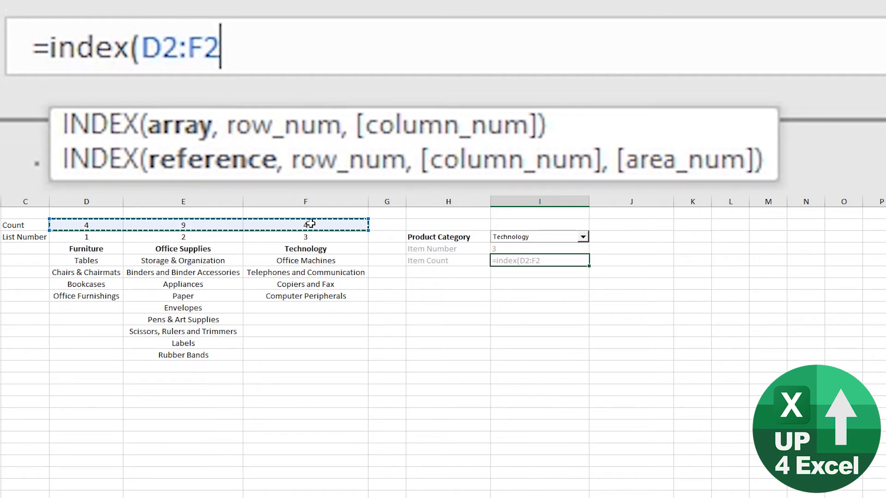
pyautogui.press('F4')
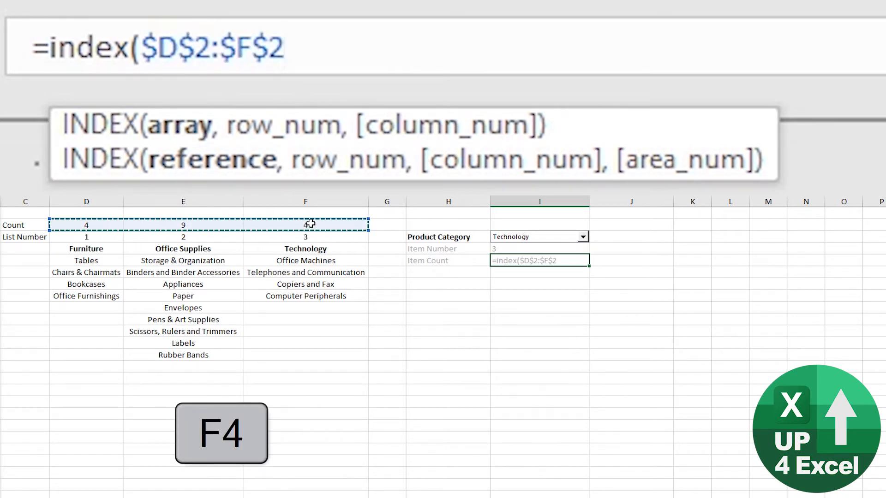
pyautogui.write(',')
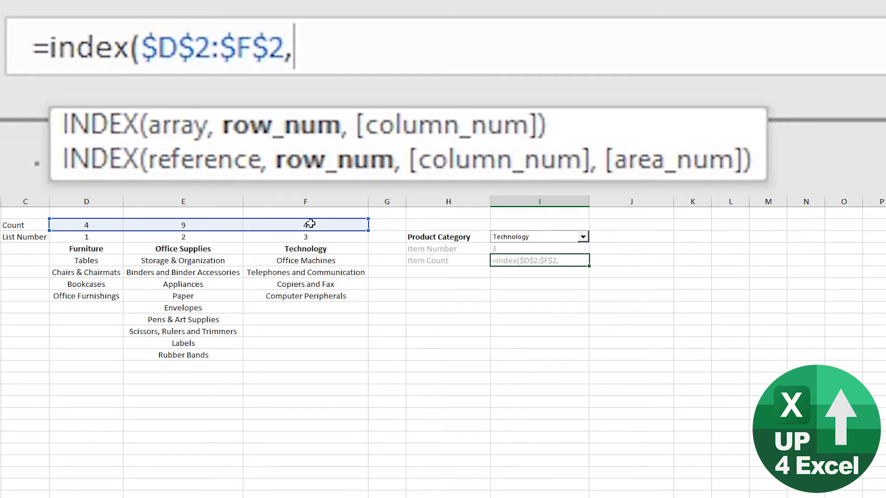
# Complete the I5 formula with MATCH($I$4,$D$3:$F$3,0) as the row argument, using exact match, and enter it
pyautogui.write('match(')
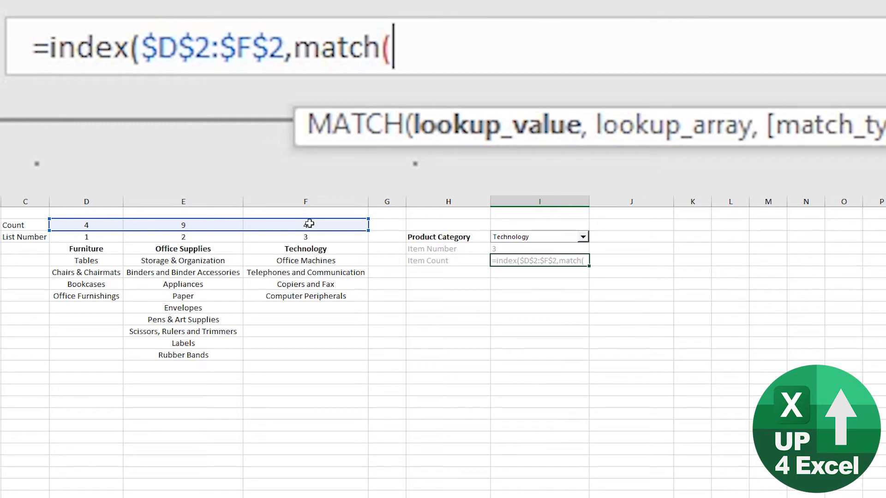
pyautogui.click(502, 250)
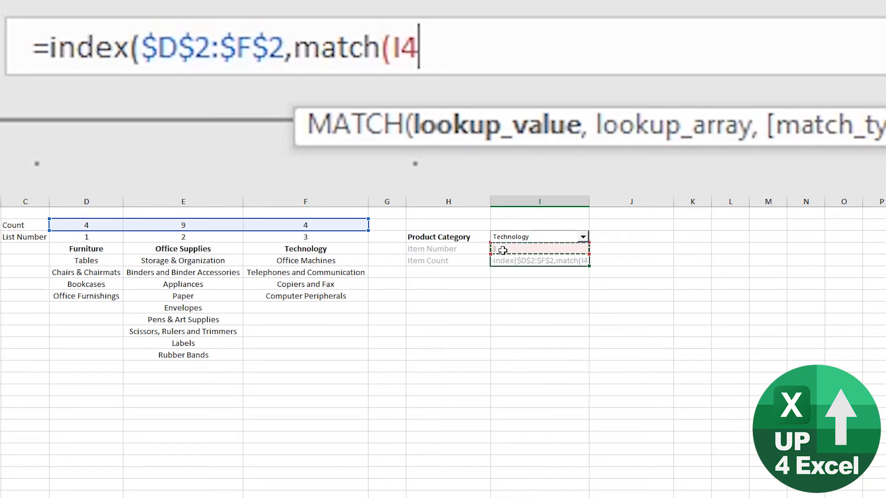
pyautogui.press('F4')
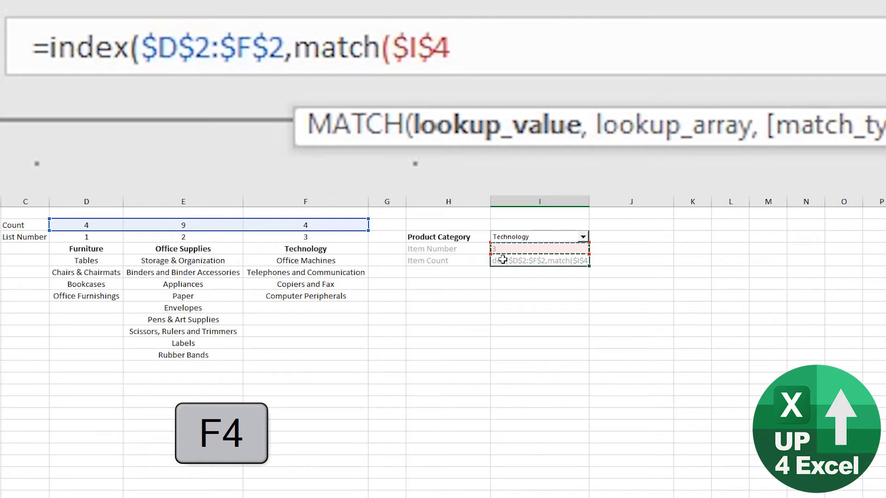
pyautogui.write(',')
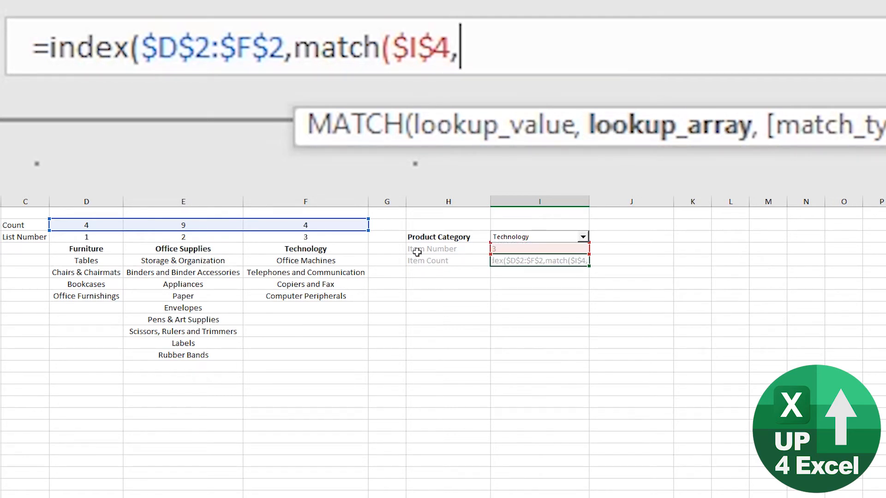
pyautogui.click(84, 236)
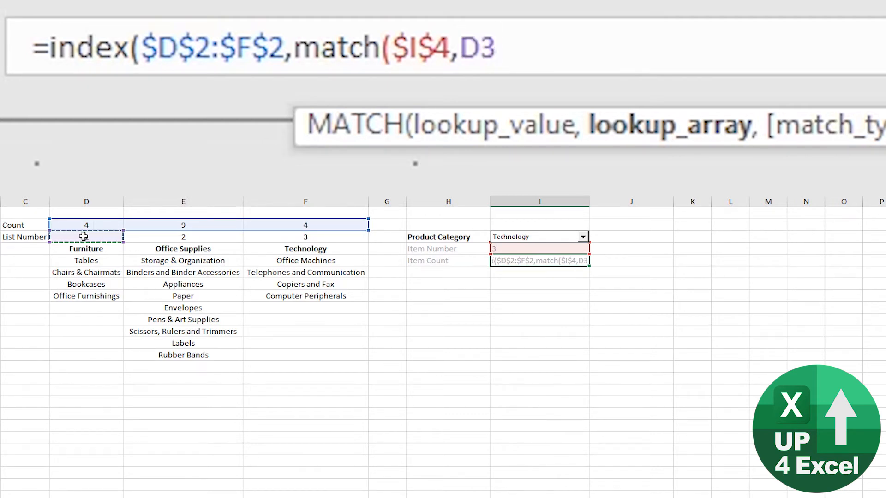
pyautogui.moveTo(83, 236); pyautogui.dragTo(322, 236)
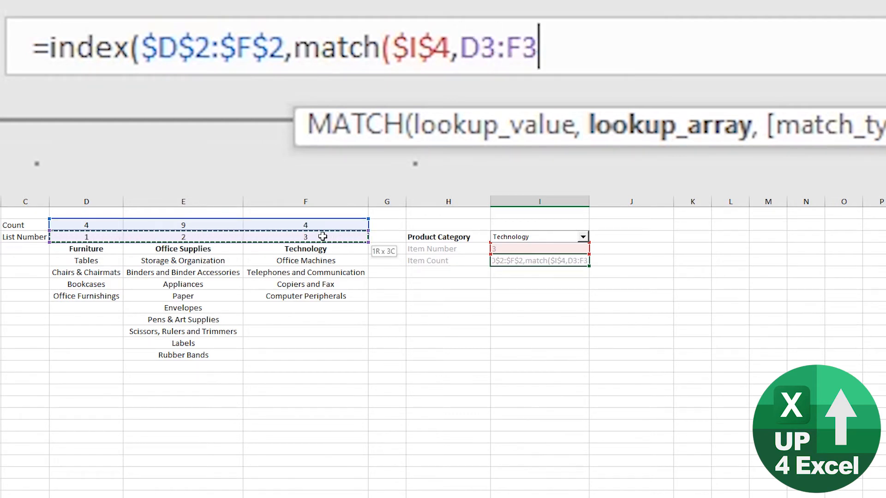
pyautogui.press('F4')
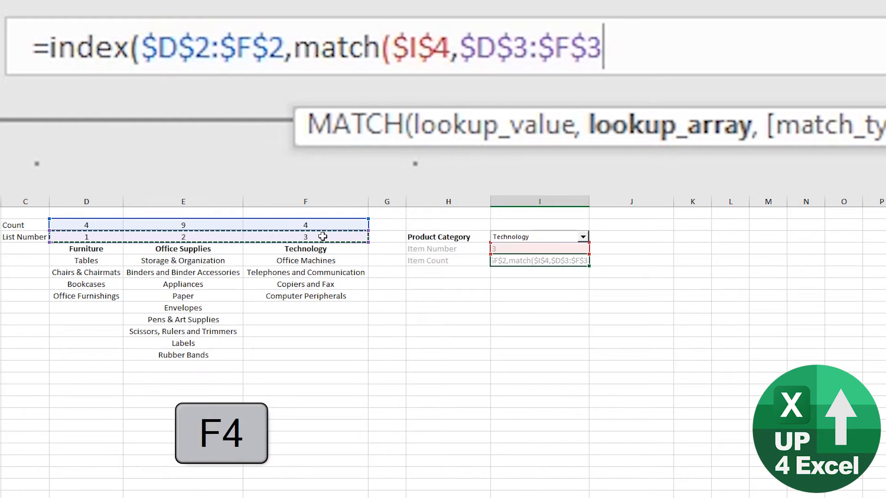
pyautogui.write(',')
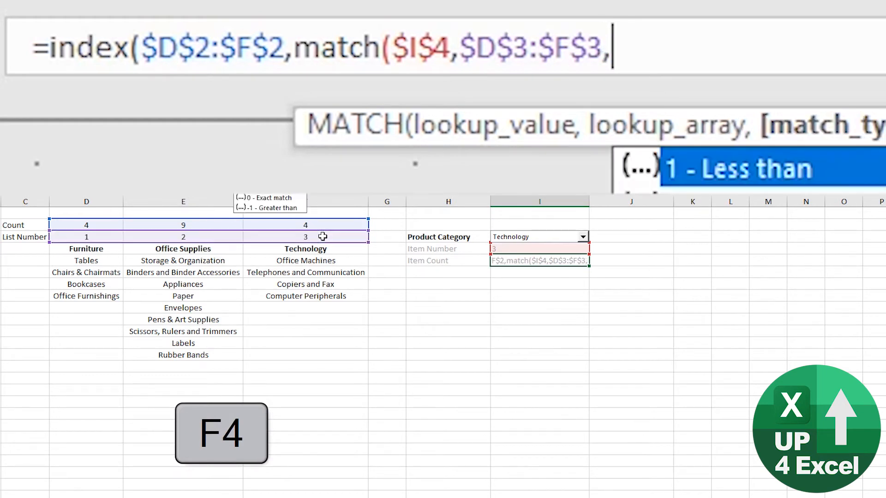
pyautogui.press('Down')
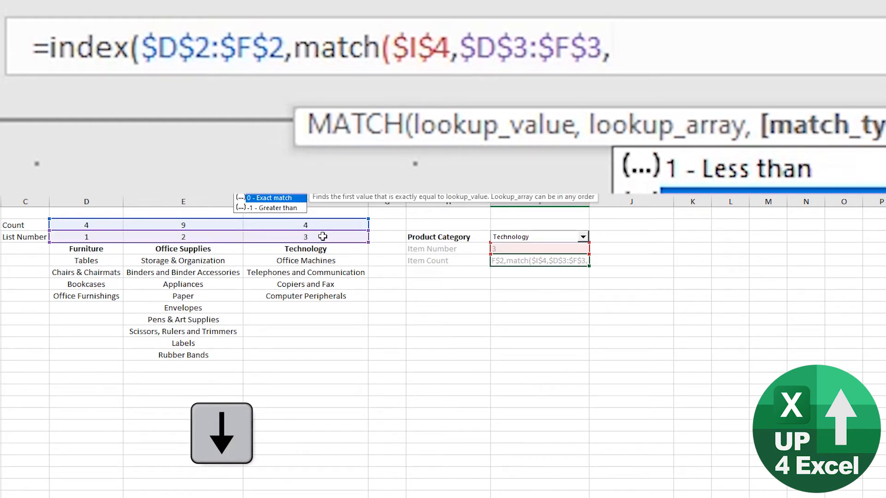
pyautogui.press('Tab')
pyautogui.write(')')
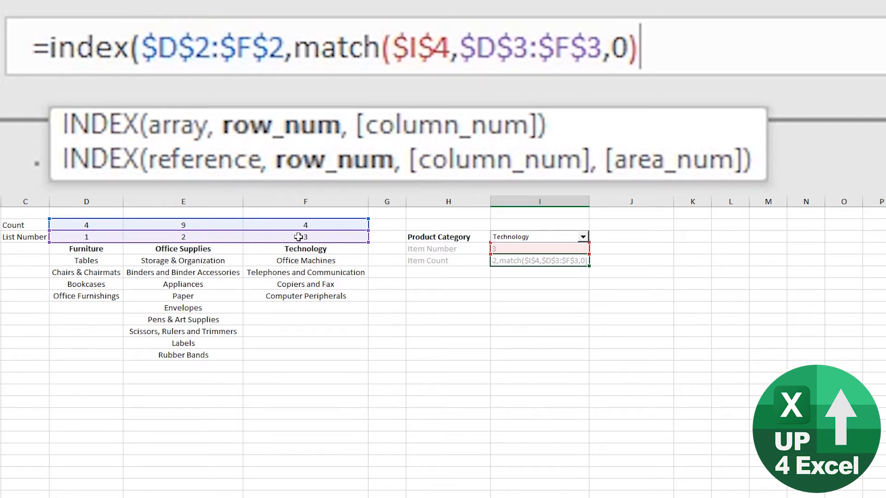
pyautogui.write(')')
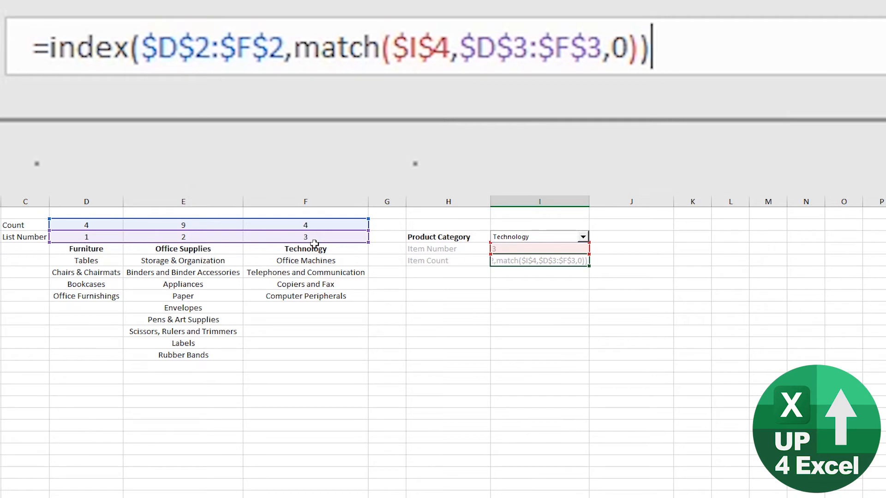
pyautogui.press('Return')
pyautogui.press('Up')
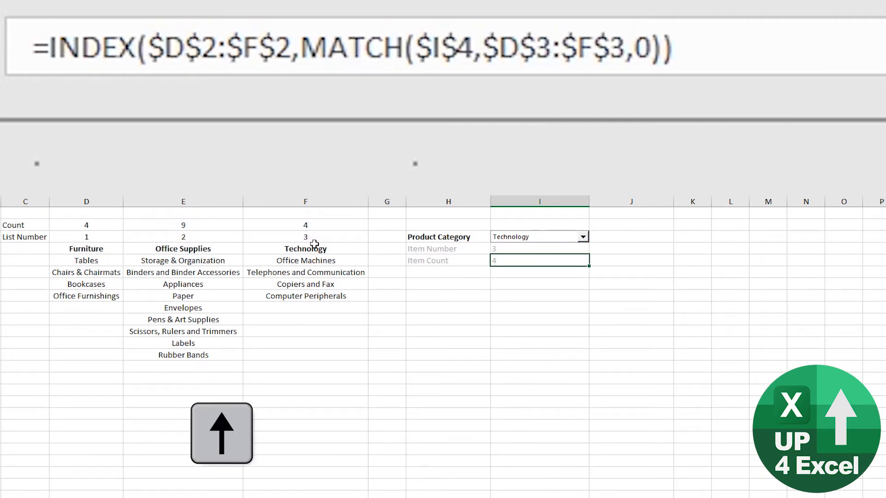
# Choose Office Supplies as the product category and move the Technology column in front of Office Supplies to test the new formula
pyautogui.click(312, 226)
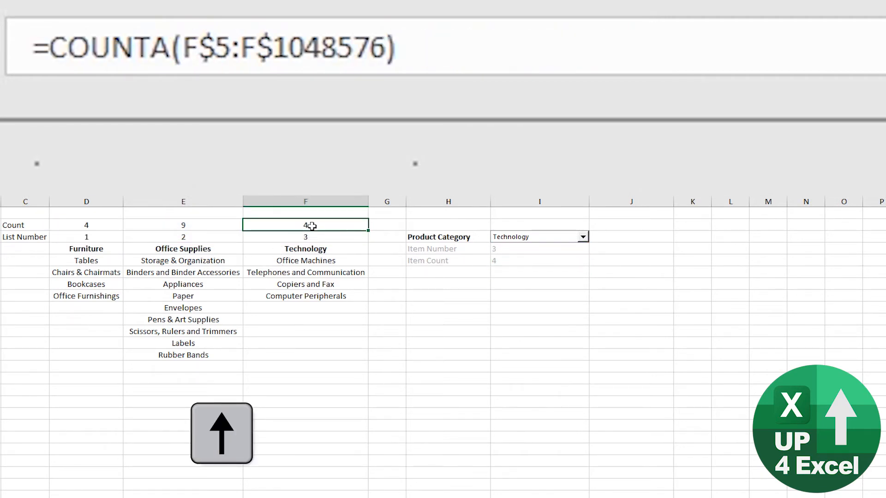
pyautogui.click(313, 238)
pyautogui.click(537, 238)
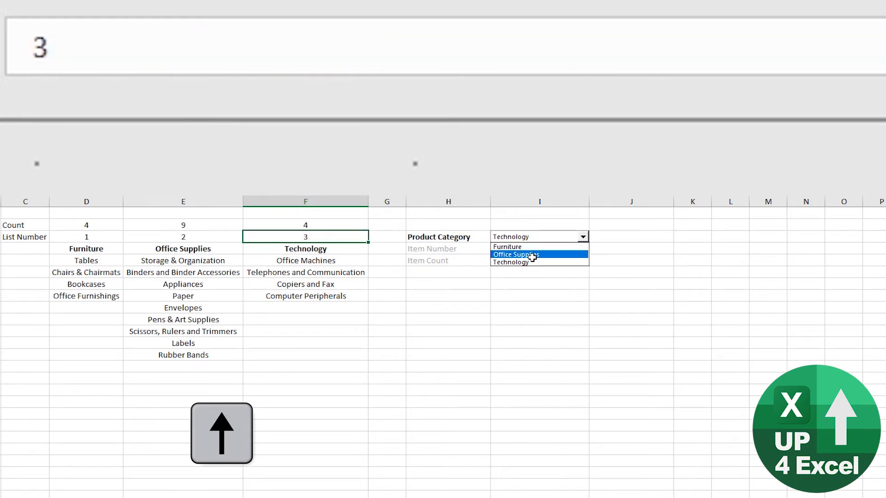
pyautogui.click(526, 255)
pyautogui.click(287, 196)
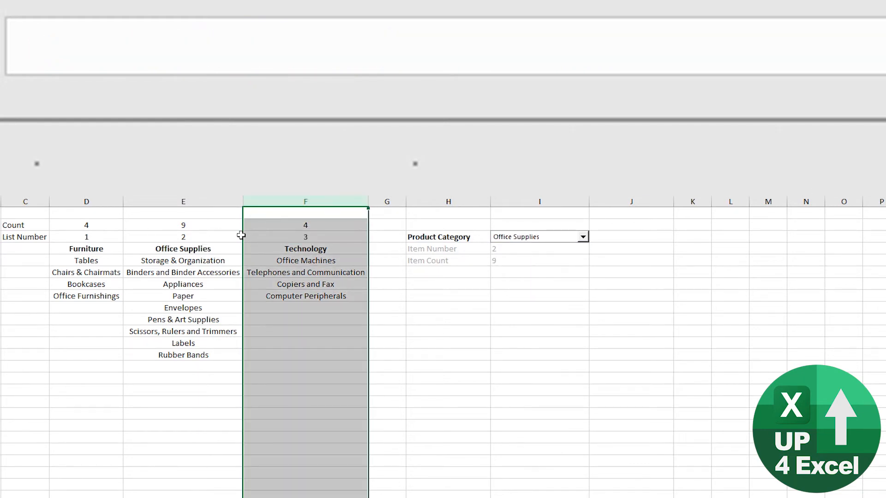
pyautogui.moveTo(243, 234); pyautogui.dragTo(145, 248)
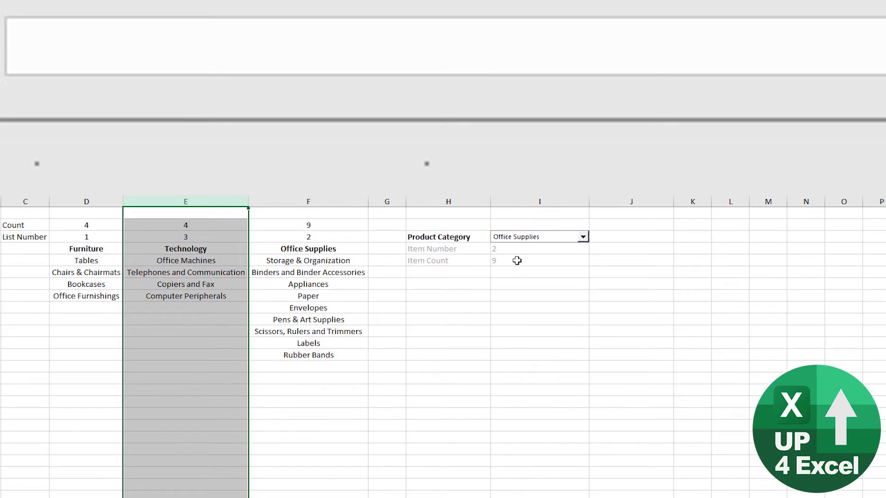
# Try Technology and Office Supplies in the Product Category combo box, and move the Office Supplies column back in front of Technology
pyautogui.click(540, 237)
pyautogui.click(522, 261)
pyautogui.click(551, 238)
pyautogui.click(544, 254)
pyautogui.click(295, 202)
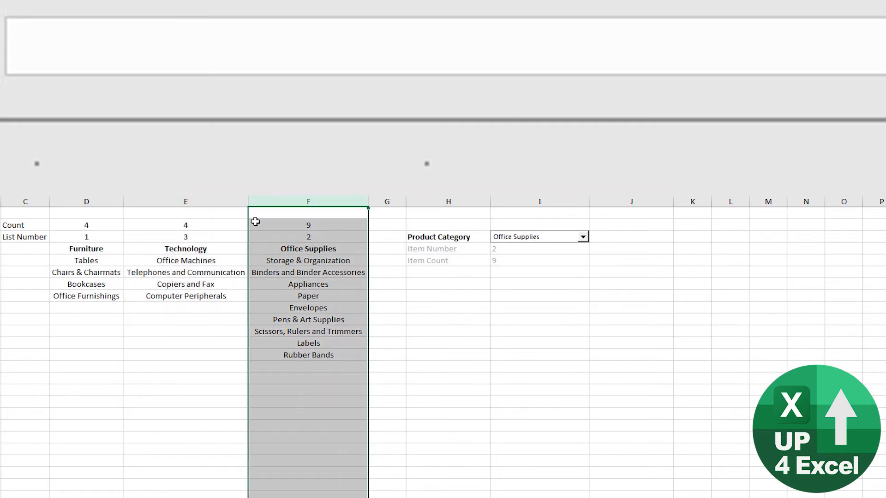
pyautogui.moveTo(140, 217); pyautogui.dragTo(140, 217)
# Test the Product Category combo box with Technology and Furniture, and inspect the INDEX/MATCH references in I5
pyautogui.click(543, 238)
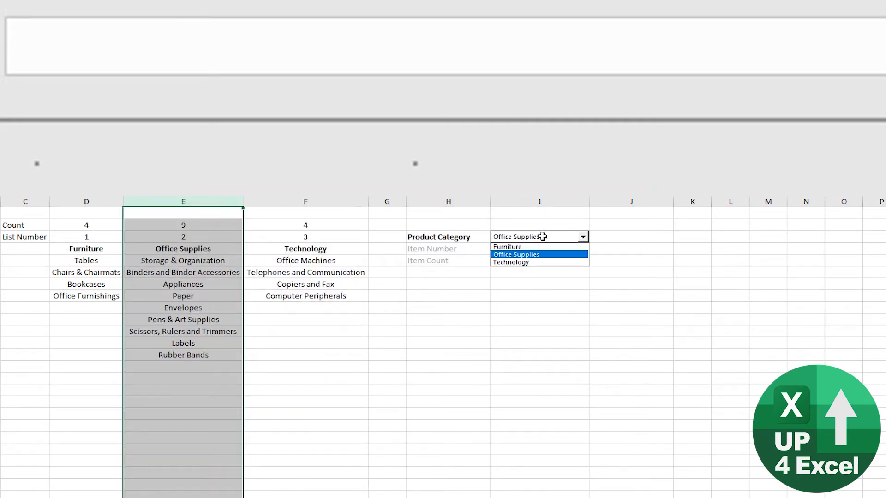
pyautogui.click(532, 261)
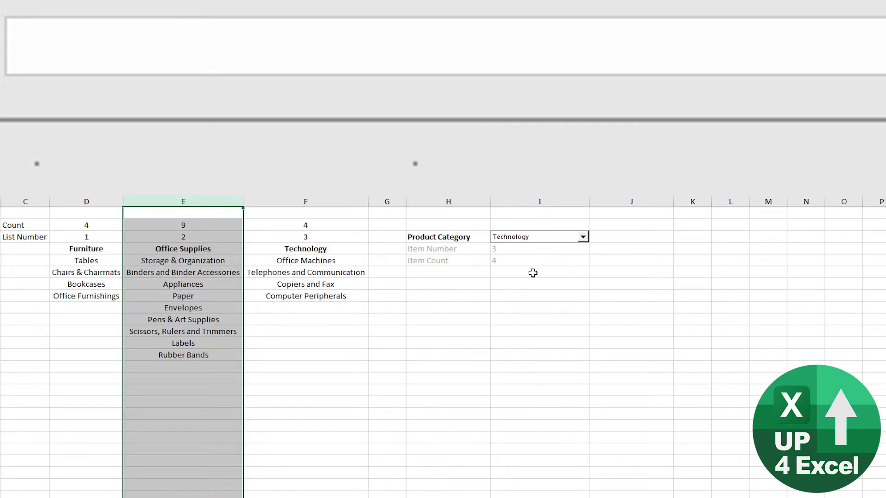
pyautogui.click(543, 237)
pyautogui.click(539, 248)
pyautogui.click(532, 261)
pyautogui.press('F2')
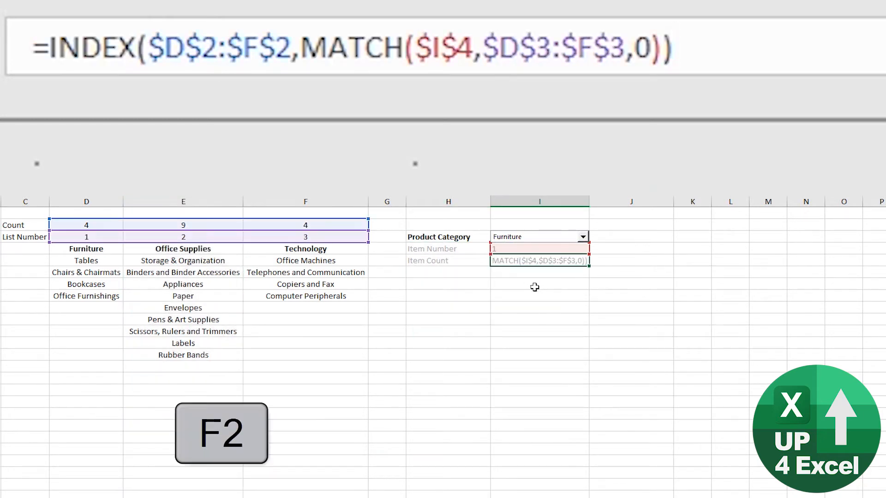
pyautogui.press('Return')
pyautogui.press('Up')
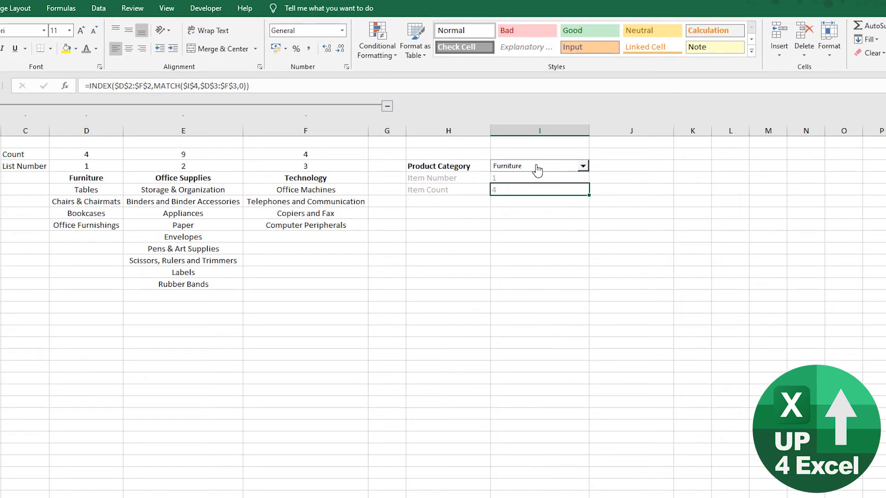
# Choose Office Supplies as the product category and compare its item number, item count, list number and sub-category list
pyautogui.moveTo(190, 190); pyautogui.dragTo(187, 282)
pyautogui.click(507, 178)
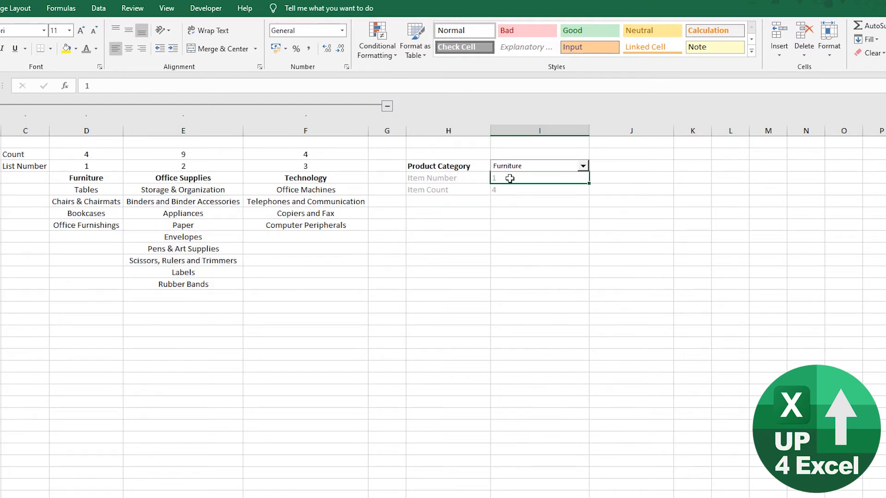
pyautogui.click(583, 167)
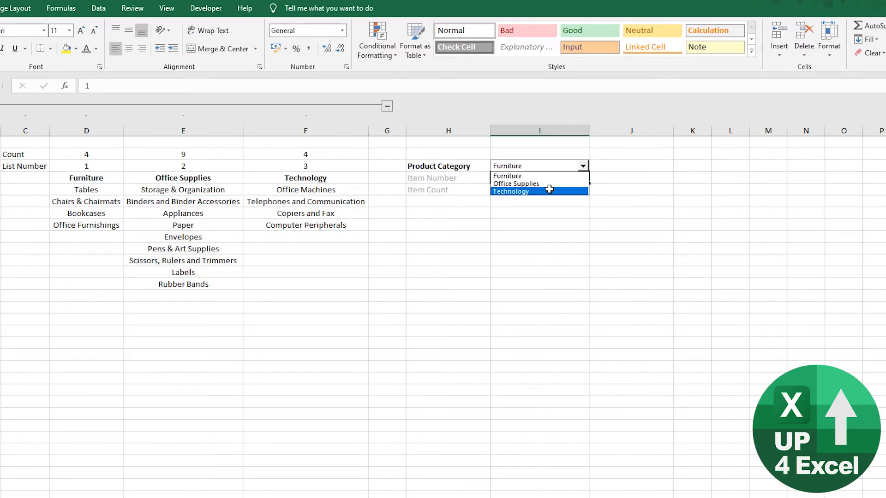
pyautogui.click(552, 185)
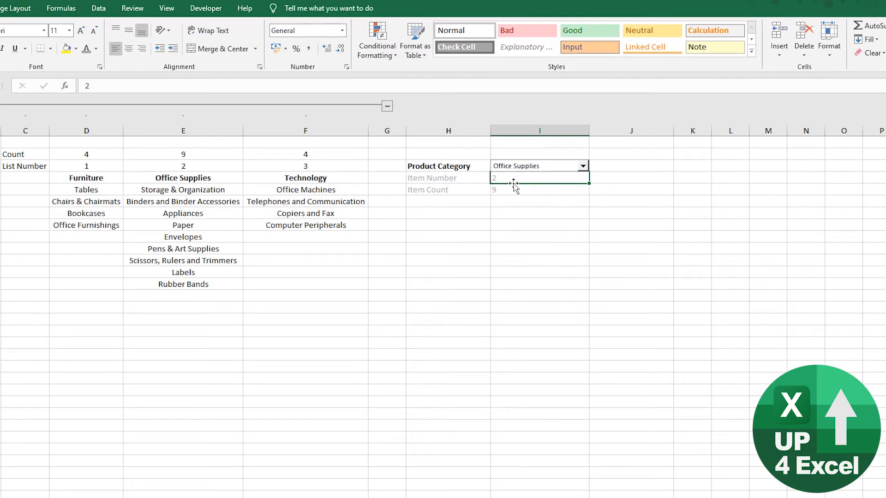
pyautogui.click(213, 167)
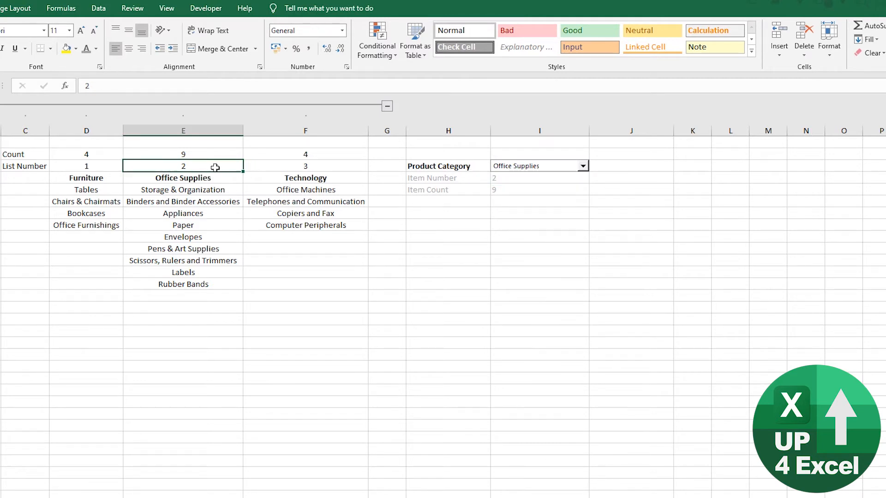
pyautogui.click(512, 190)
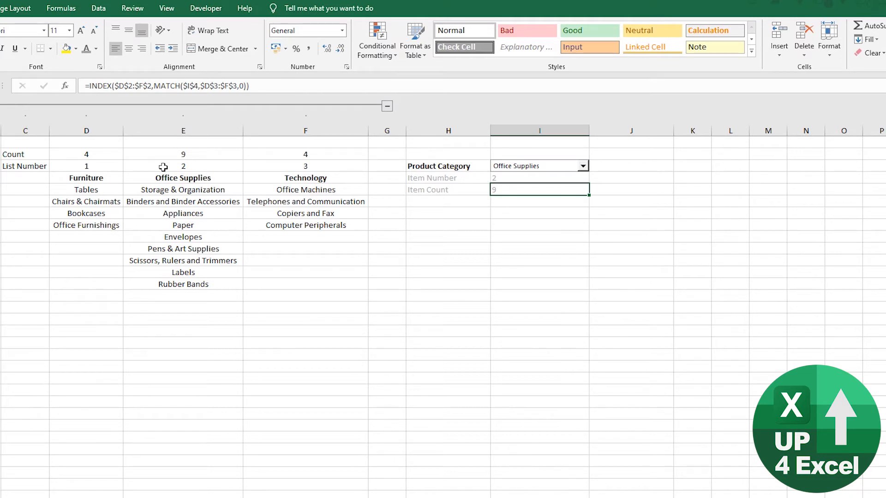
pyautogui.click(199, 167)
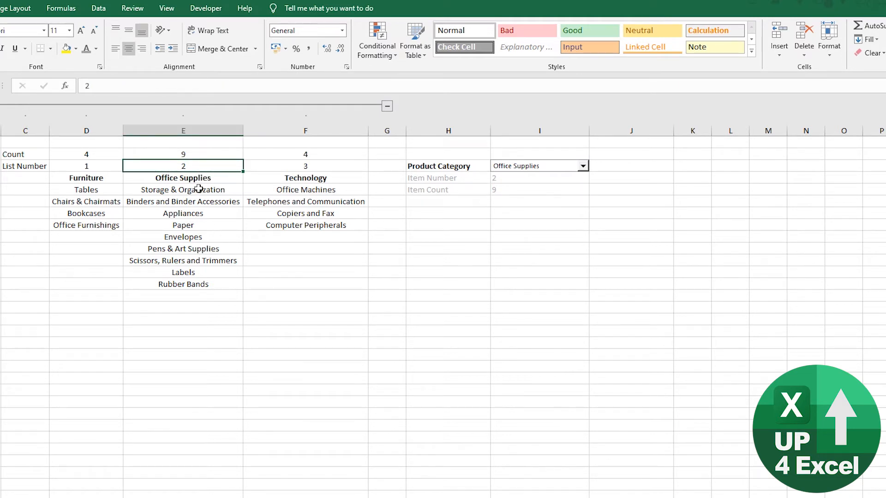
pyautogui.moveTo(198, 190); pyautogui.dragTo(189, 285)
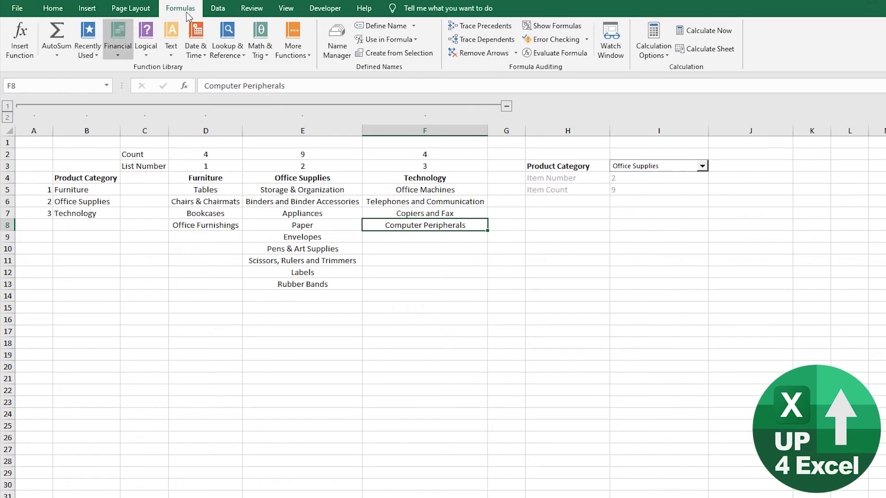
# Start a new workbook-scoped defined name called nProductSubCat
pyautogui.click(338, 46)
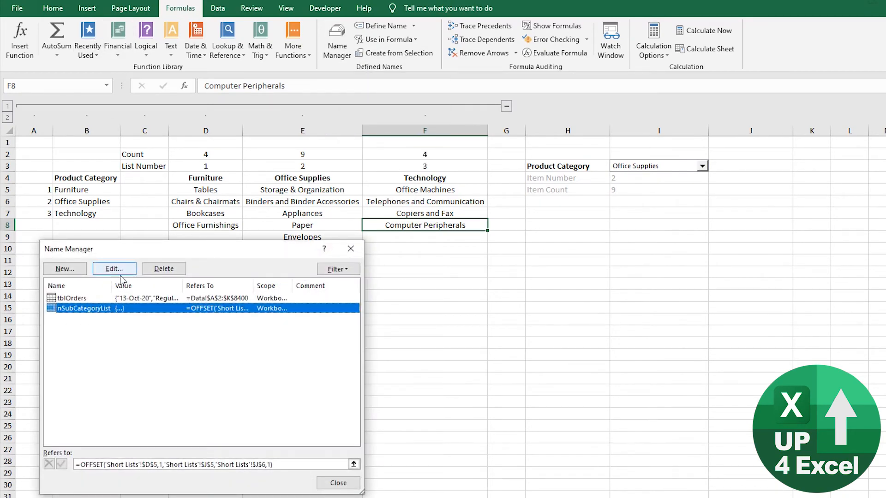
pyautogui.click(65, 268)
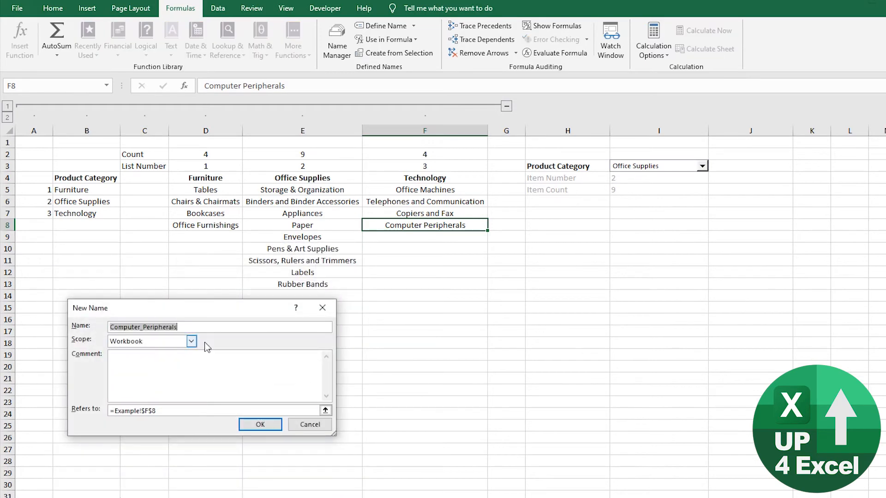
pyautogui.write('nProductSubCat')
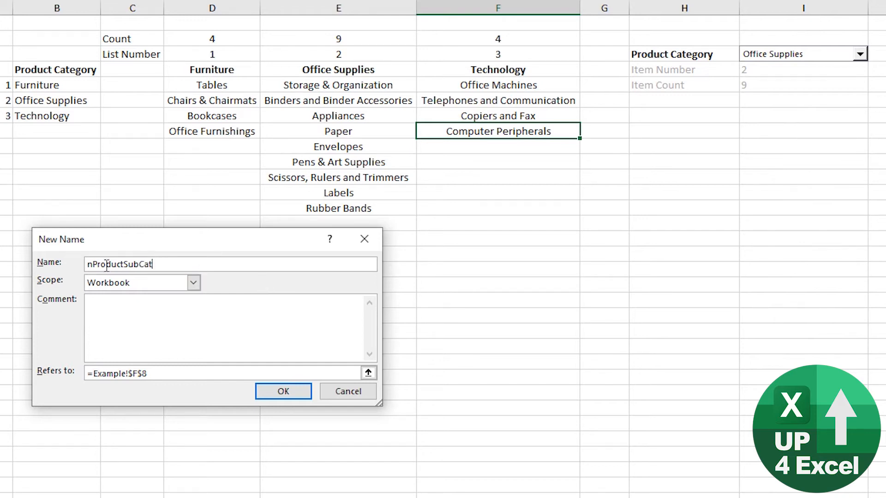
# Replace the name's reference with the Office Supplies item range =Example!$E$5:$E$13
pyautogui.moveTo(157, 374); pyautogui.dragTo(89, 373)
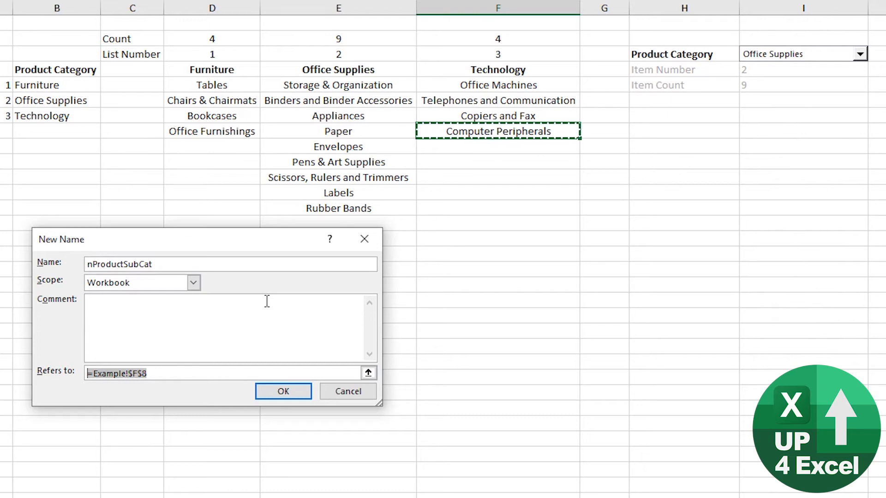
pyautogui.write('=')
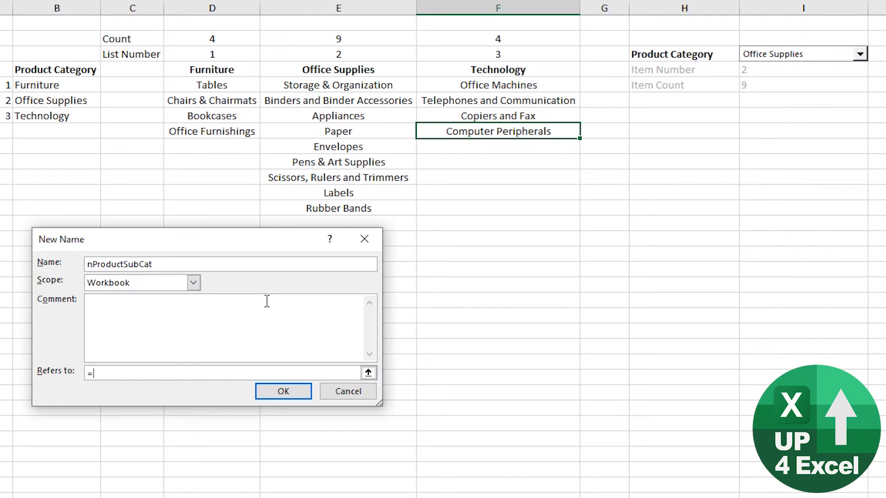
pyautogui.moveTo(117, 374); pyautogui.dragTo(51, 375)
pyautogui.click(368, 373)
pyautogui.moveTo(355, 87); pyautogui.dragTo(348, 204)
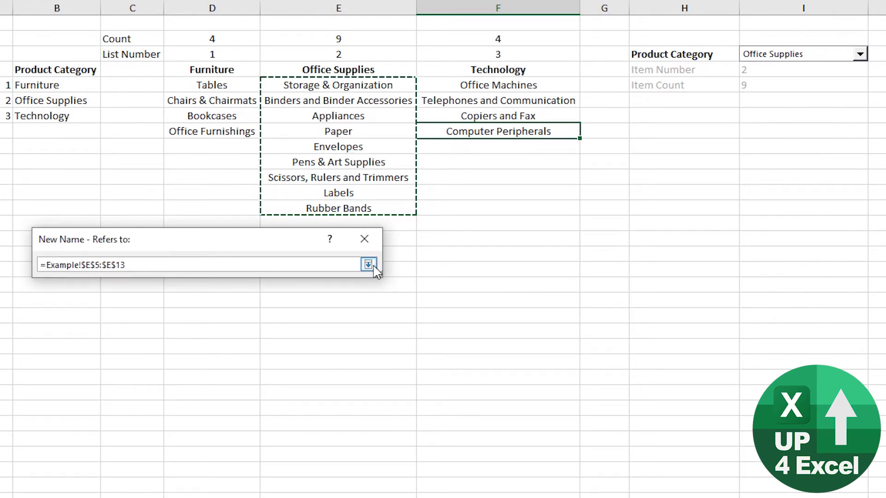
# Replace the range that the name nProductSubCat refers to with the start of an OFFSET formula
pyautogui.click(373, 266)
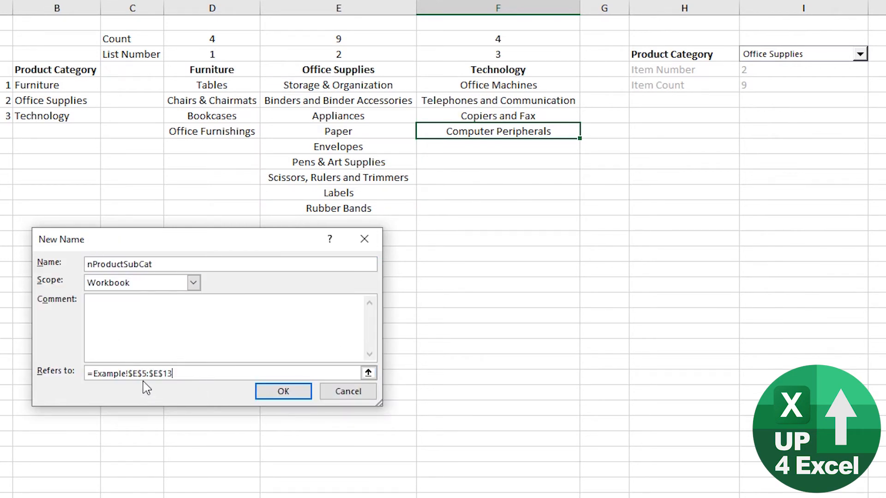
pyautogui.moveTo(94, 376); pyautogui.dragTo(291, 375)
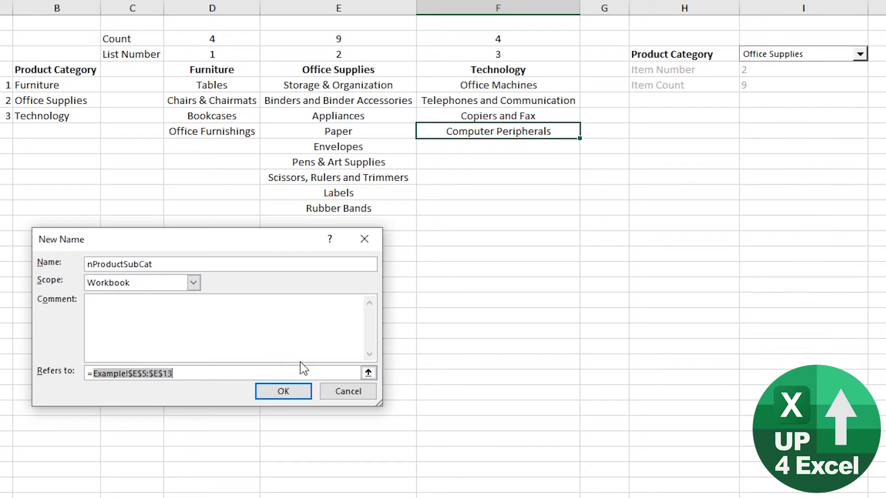
pyautogui.write('offset(')
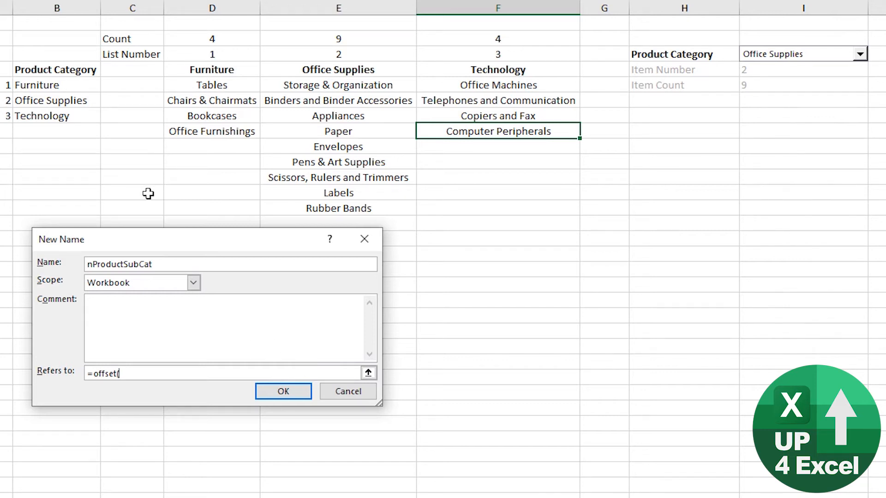
pyautogui.click(132, 73)
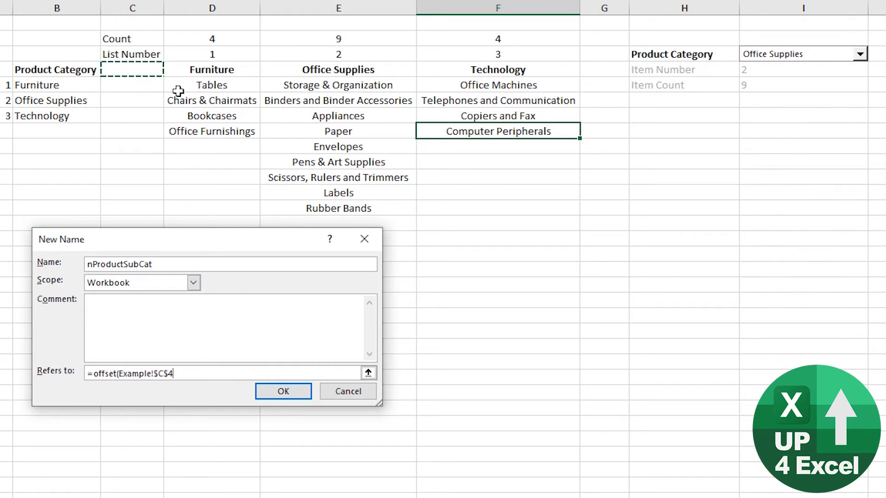
pyautogui.moveTo(187, 85); pyautogui.dragTo(184, 133)
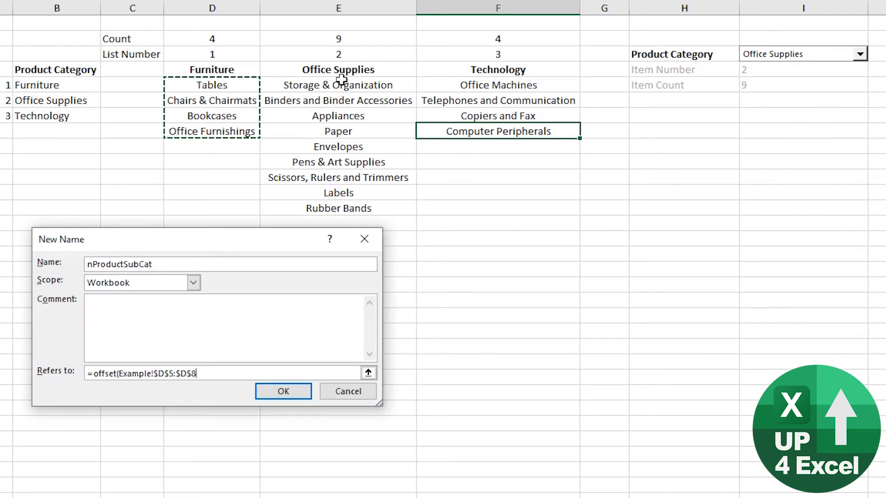
pyautogui.moveTo(340, 83); pyautogui.dragTo(315, 191)
pyautogui.click(224, 85)
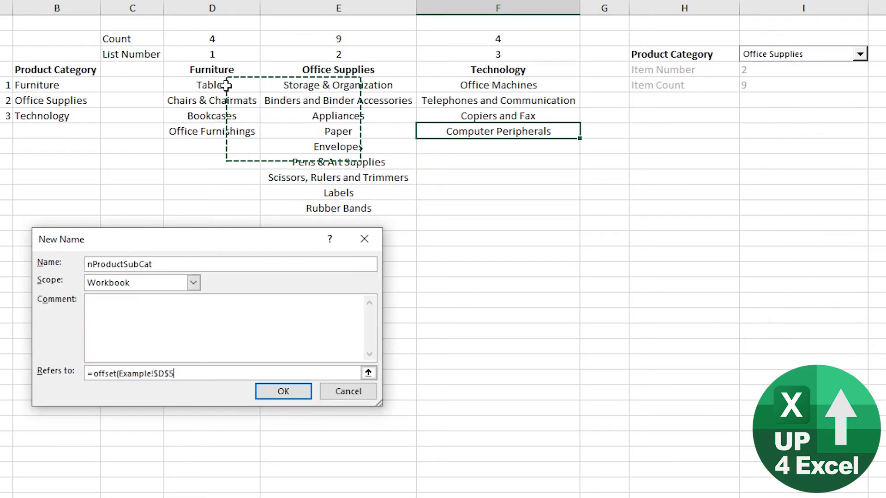
pyautogui.click(144, 88)
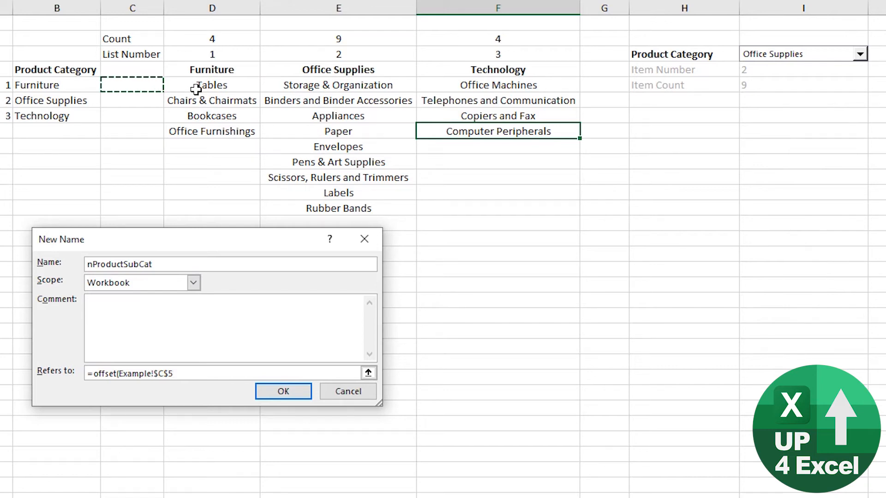
# Complete nProductSubCat's OFFSET formula with start cell C4, row offset 1, column offset I4, height I5 and width 1, and save the name
pyautogui.click(138, 68)
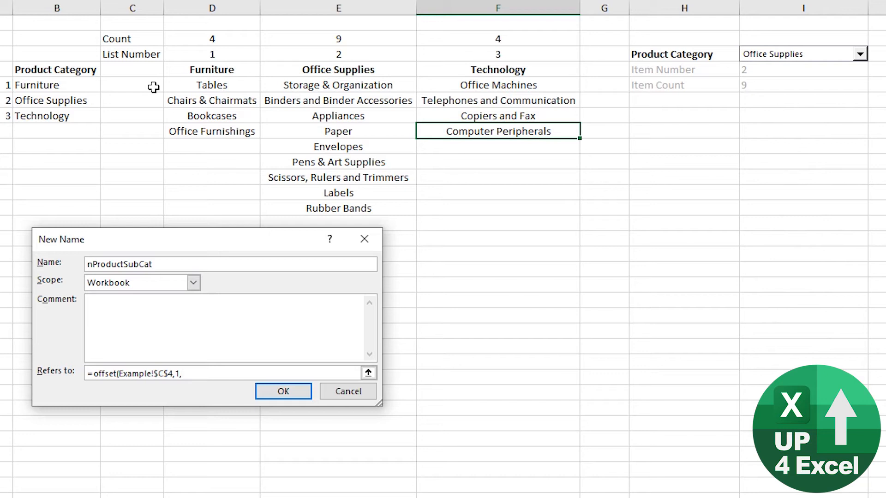
pyautogui.click(755, 71)
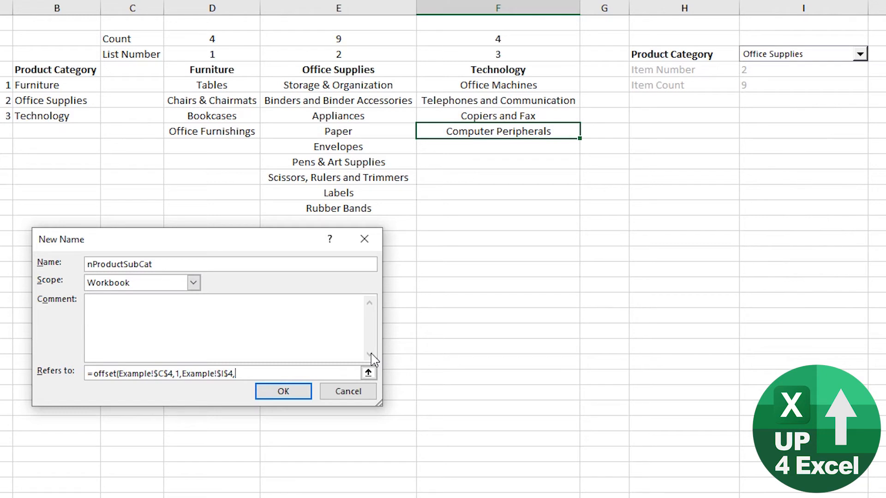
pyautogui.click(344, 41)
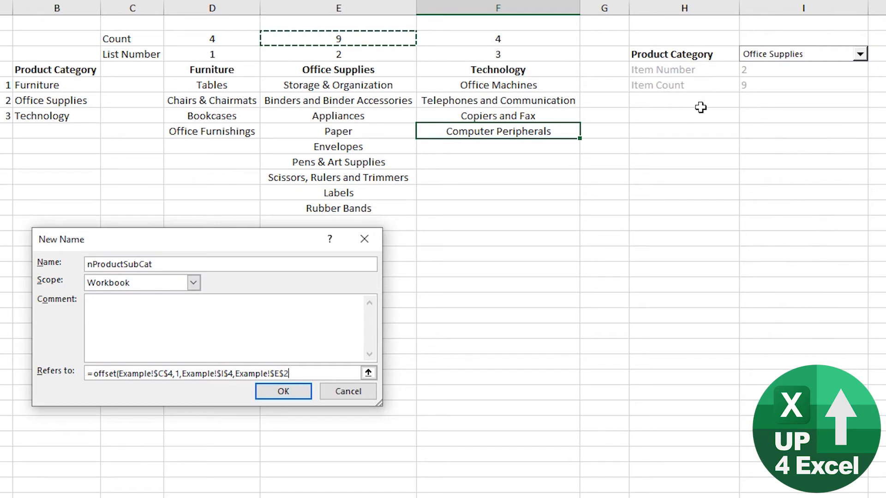
pyautogui.click(765, 86)
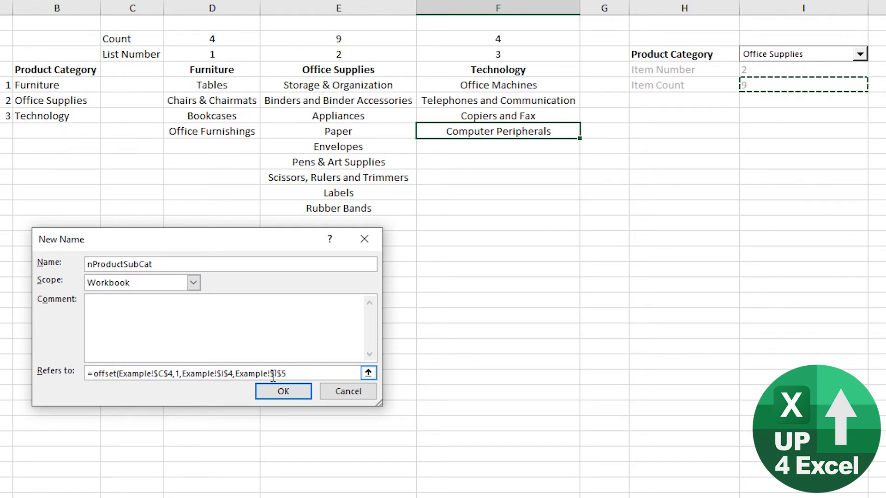
pyautogui.click(311, 373)
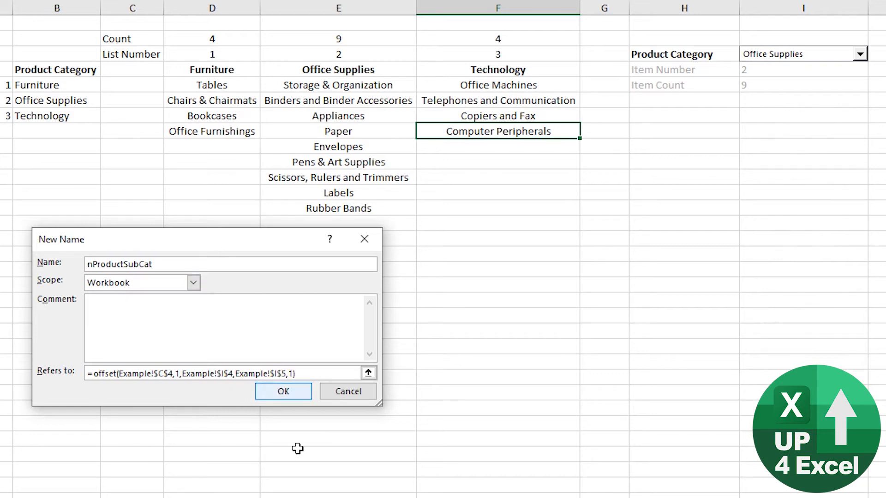
pyautogui.click(283, 391)
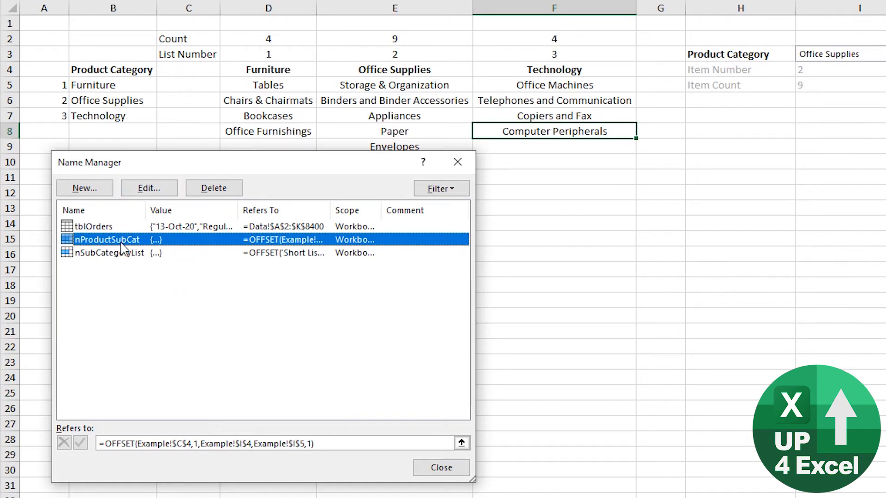
pyautogui.click(442, 468)
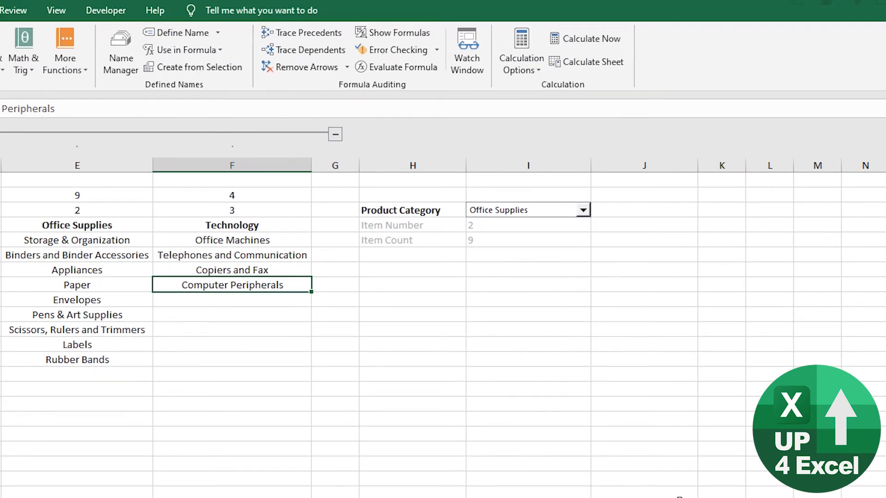
# Enter the label "Product Sub Category" in cell H7
pyautogui.click(444, 272)
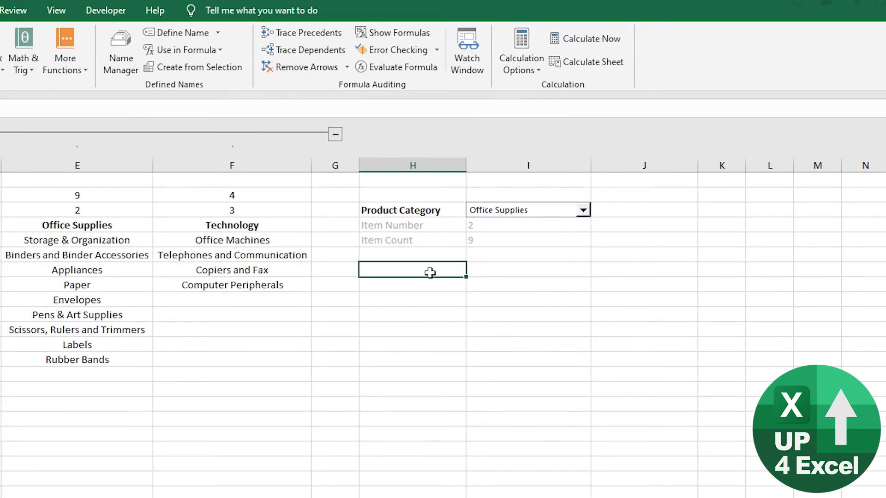
pyautogui.write('Product')
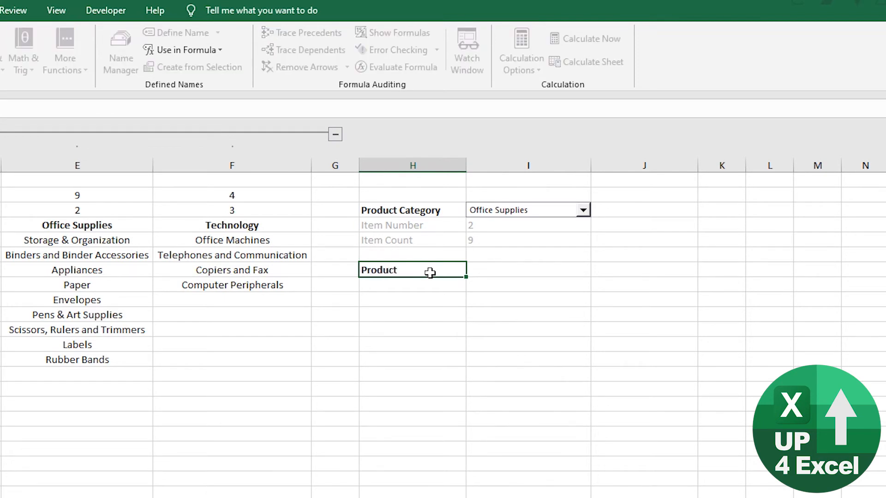
pyautogui.write(' Sub Category')
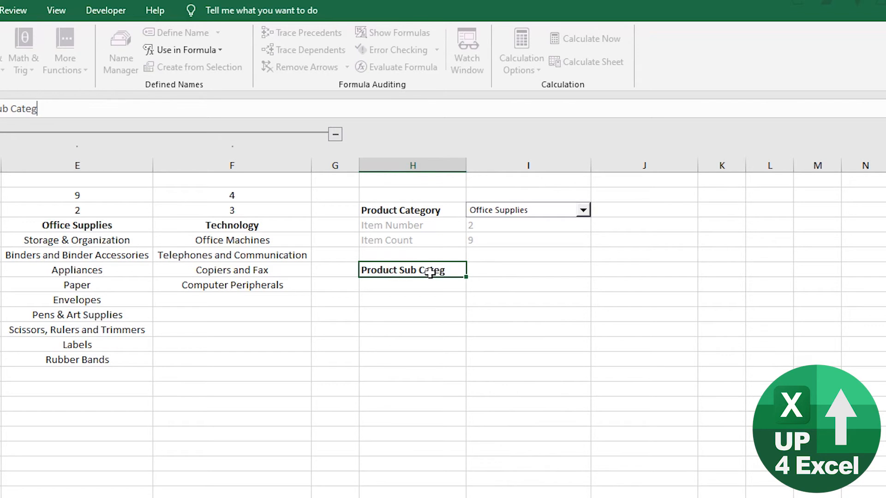
pyautogui.press('Return')
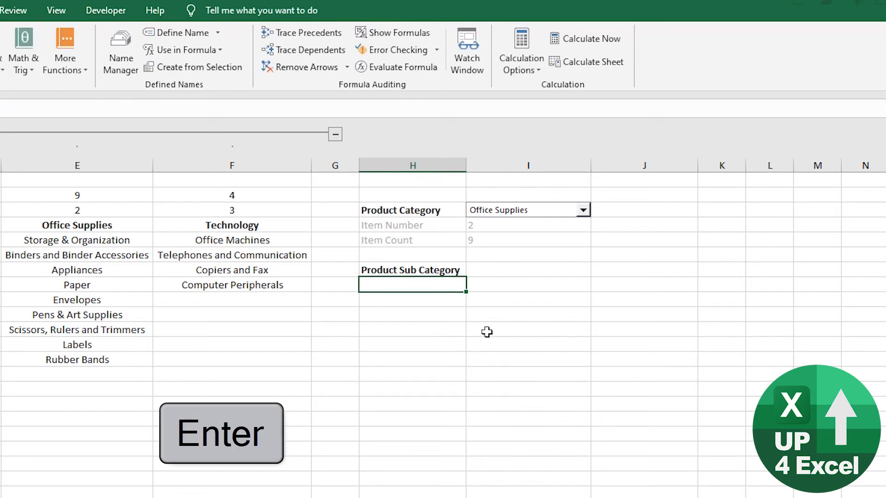
# Insert a form-control combo box beside the Product Sub Category label, spanning cells I7 and J7
pyautogui.click(509, 271)
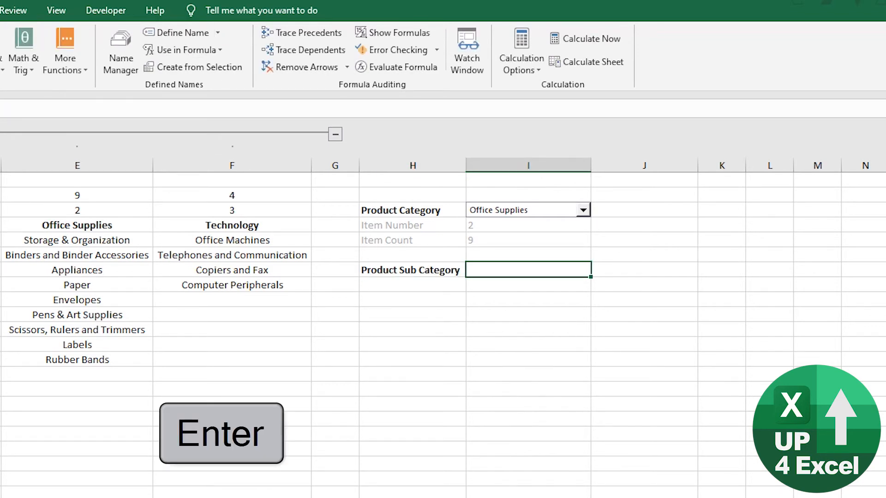
pyautogui.click(0, 11)
pyautogui.click(98, 13)
pyautogui.click(14, 69)
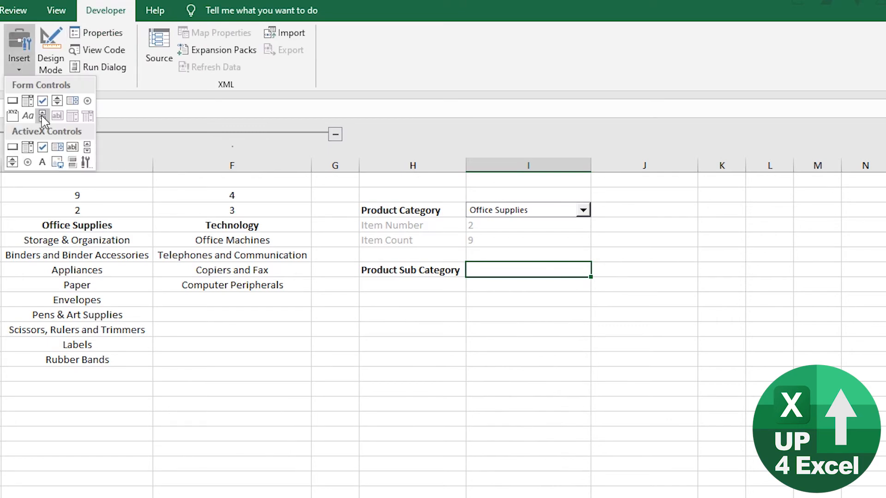
pyautogui.click(28, 99)
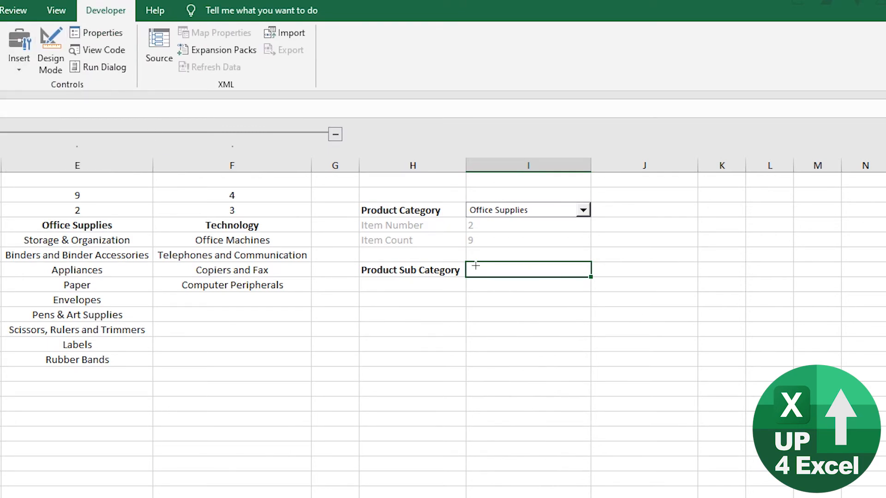
pyautogui.moveTo(476, 265); pyautogui.dragTo(657, 283)
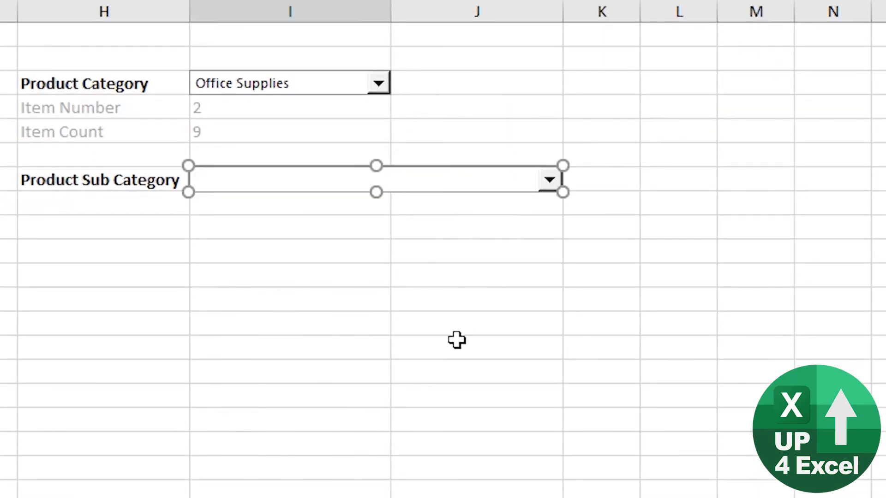
# Set the new combo box's input range to =nProductSubCat and link it to cell I8
pyautogui.rightClick(426, 180)
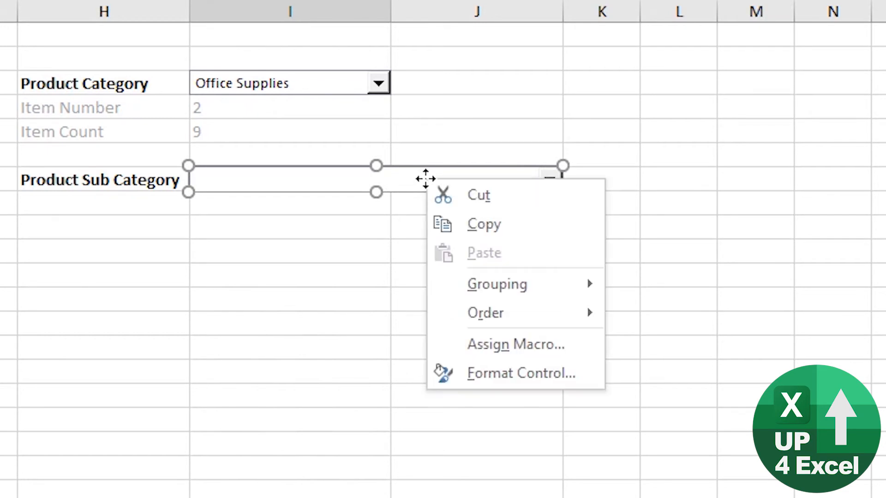
pyautogui.click(500, 371)
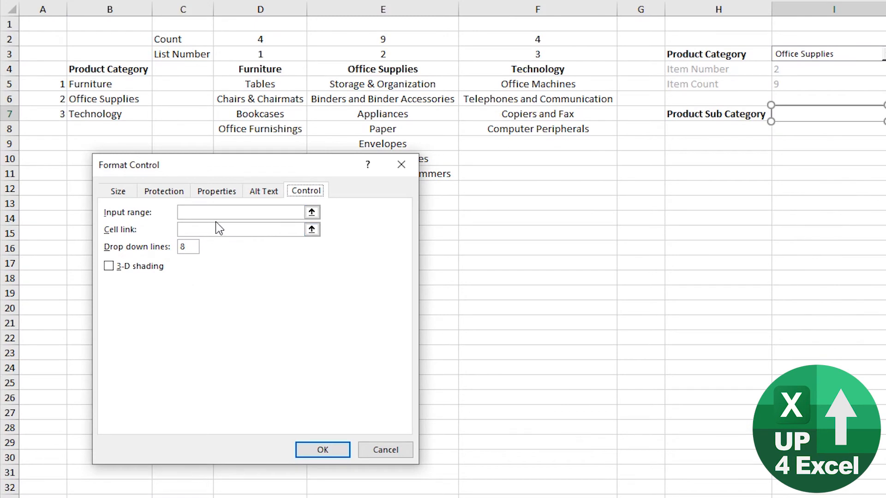
pyautogui.click(225, 211)
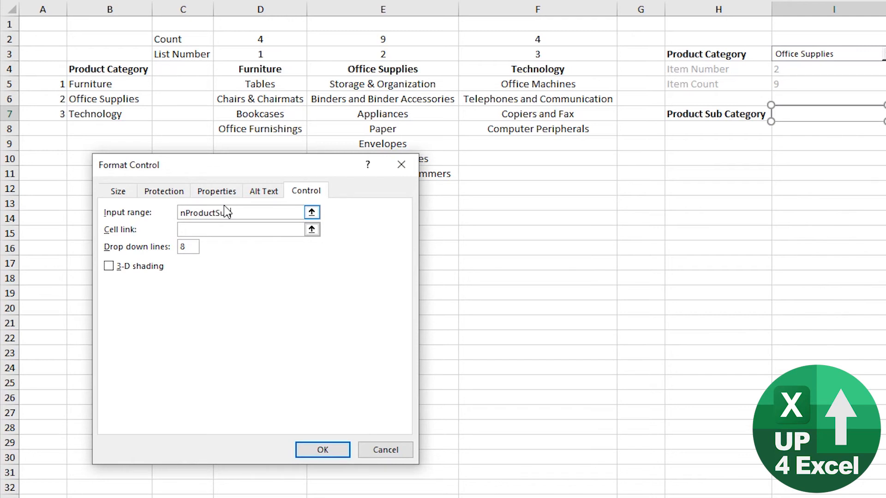
pyautogui.hotkey('ctrl', 'Left')
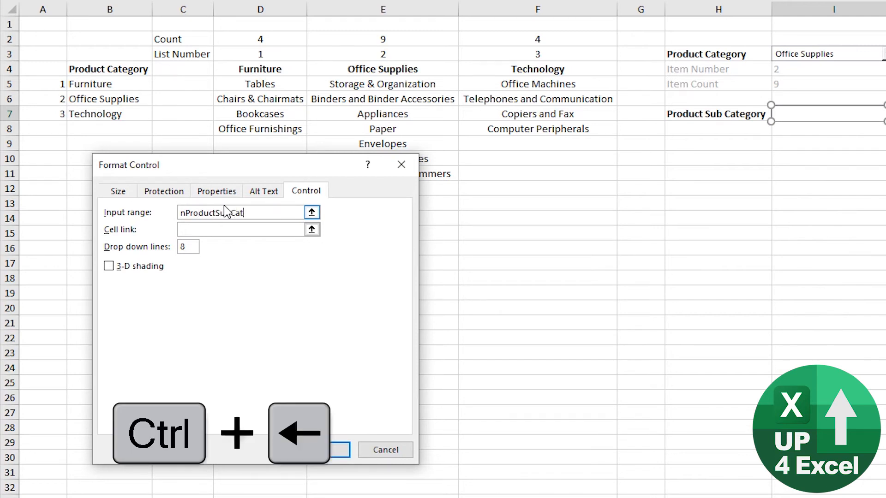
pyautogui.hotkey('ctrl', 'Left')
pyautogui.write('=')
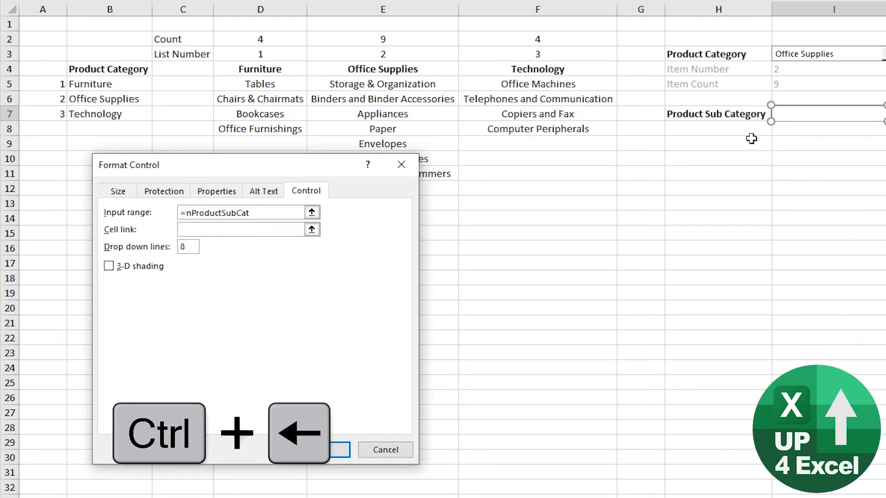
pyautogui.click(815, 133)
pyautogui.click(323, 449)
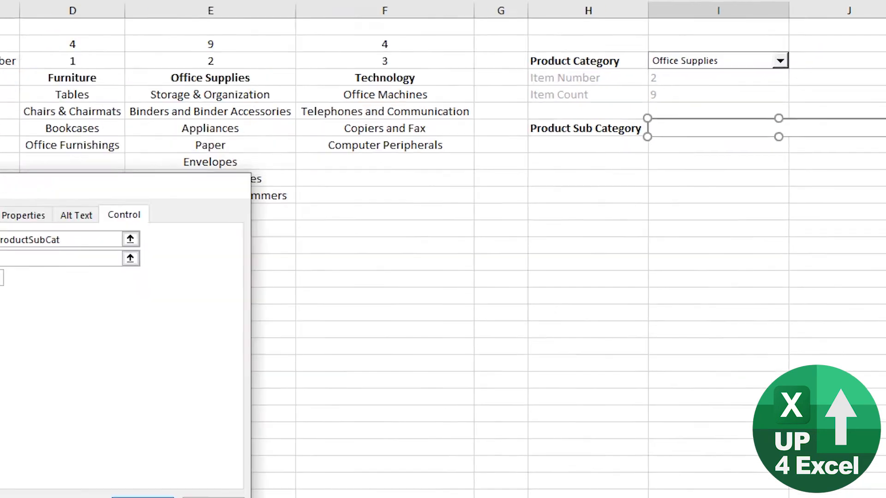
pyautogui.click(429, 221)
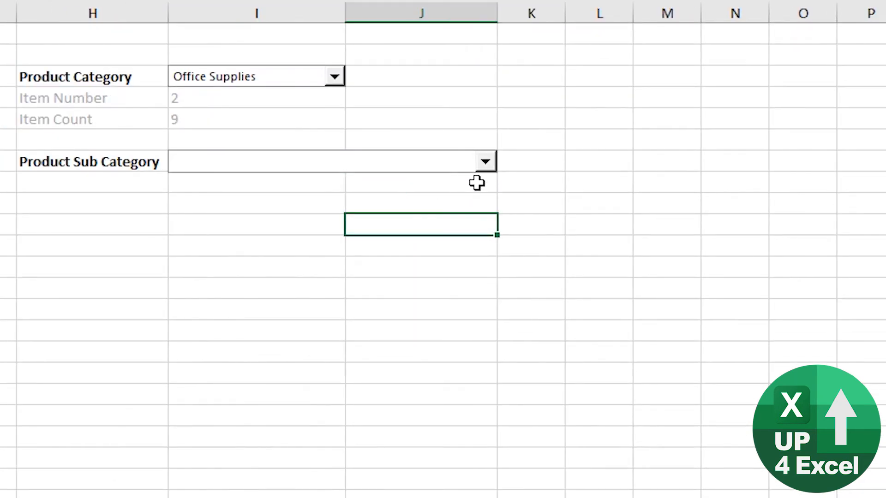
# Test the dependent dropdowns by choosing Furniture as the product category and Bookcases as the sub category
pyautogui.click(485, 161)
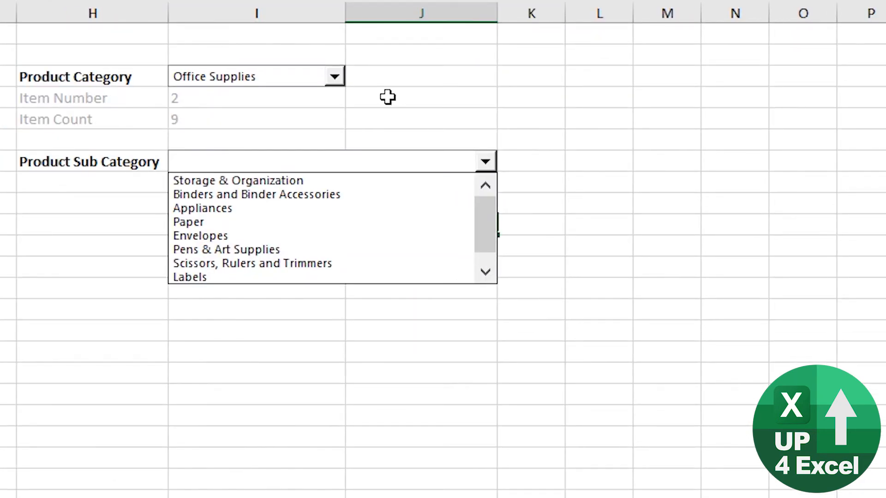
pyautogui.click(336, 77)
pyautogui.click(316, 76)
pyautogui.click(277, 96)
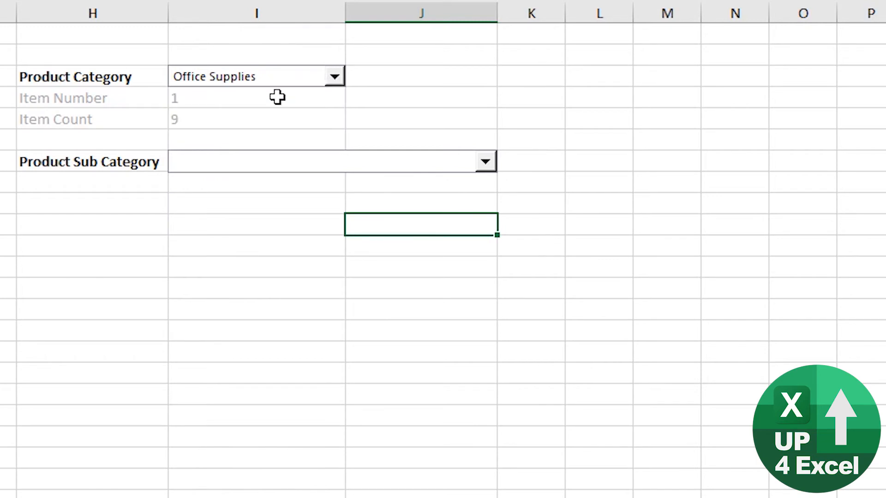
pyautogui.click(484, 163)
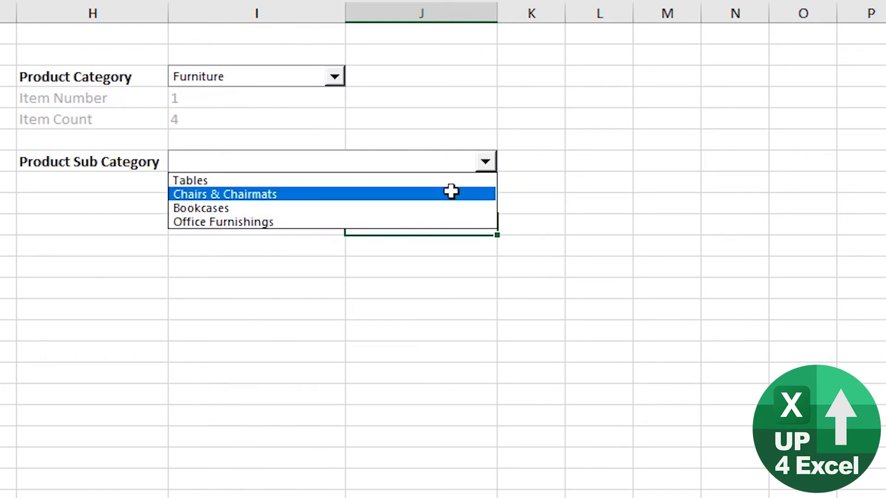
pyautogui.click(443, 204)
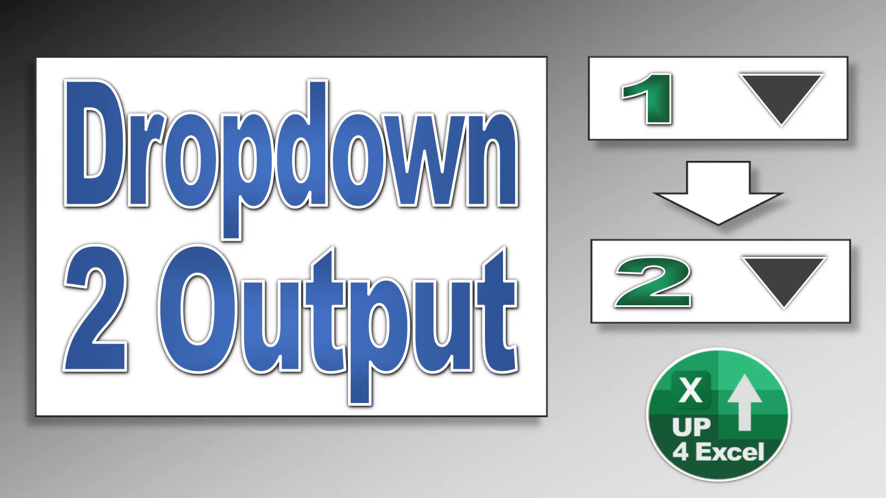
# Copy the grey formatting of the Item Number and Item Count cells H4:I5 to cells H8:I9
pyautogui.moveTo(28, 97); pyautogui.dragTo(198, 122)
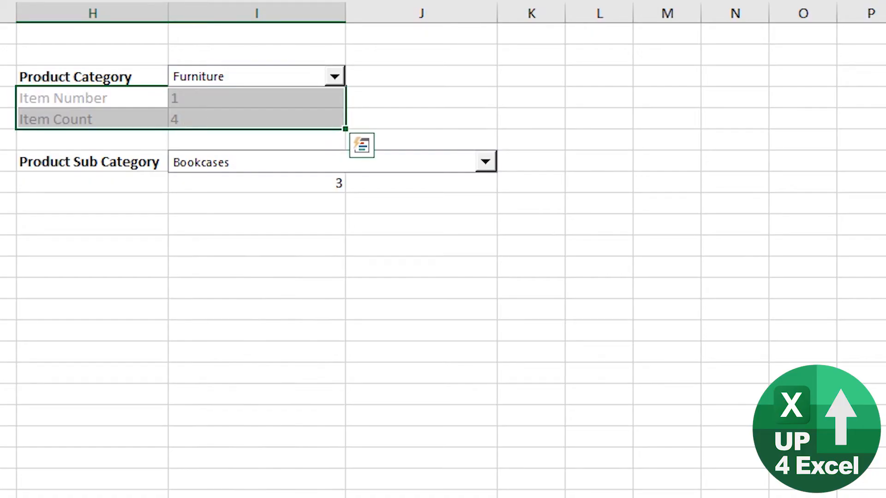
pyautogui.hotkey('alt', 'h')
pyautogui.press('f')
pyautogui.press('p')
pyautogui.click(106, 186)
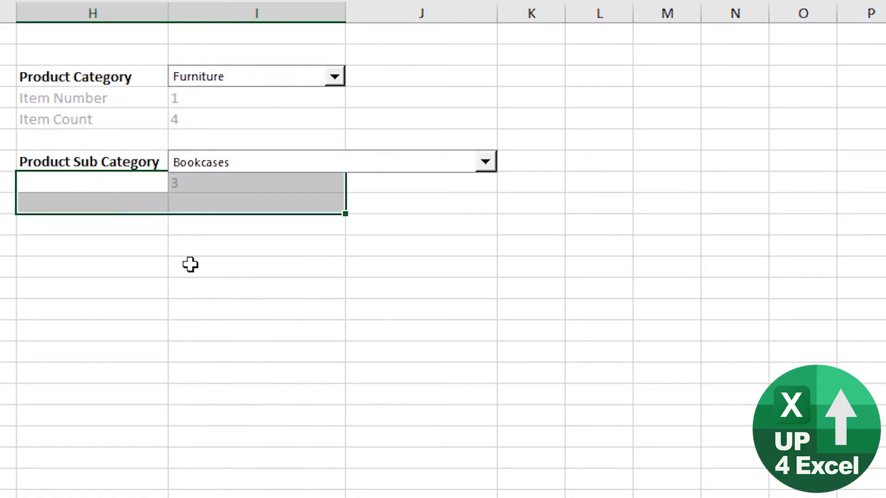
# Copy the Item Number label from cell H4 into H8 under Product Sub Category
pyautogui.click(118, 98)
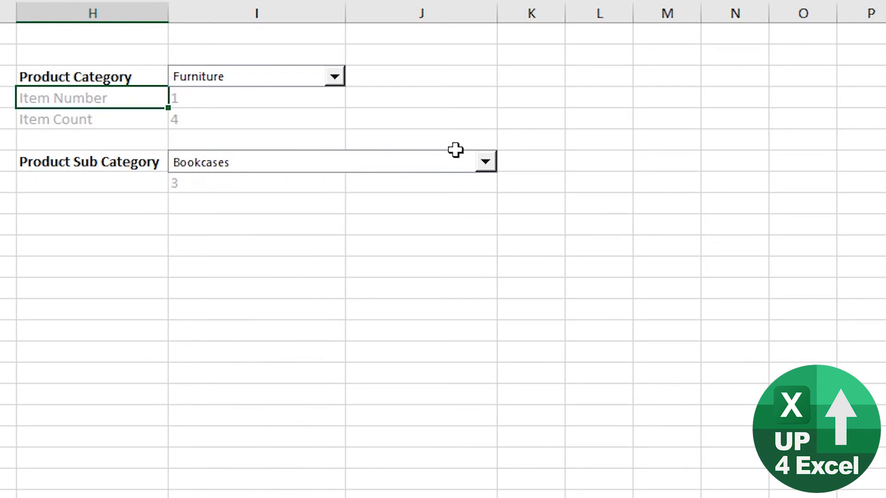
pyautogui.hotkey('ctrl', 'c')
pyautogui.press('Down')
pyautogui.press('Down')
pyautogui.press('Down')
pyautogui.press('Down')
pyautogui.hotkey('ctrl', 'v')
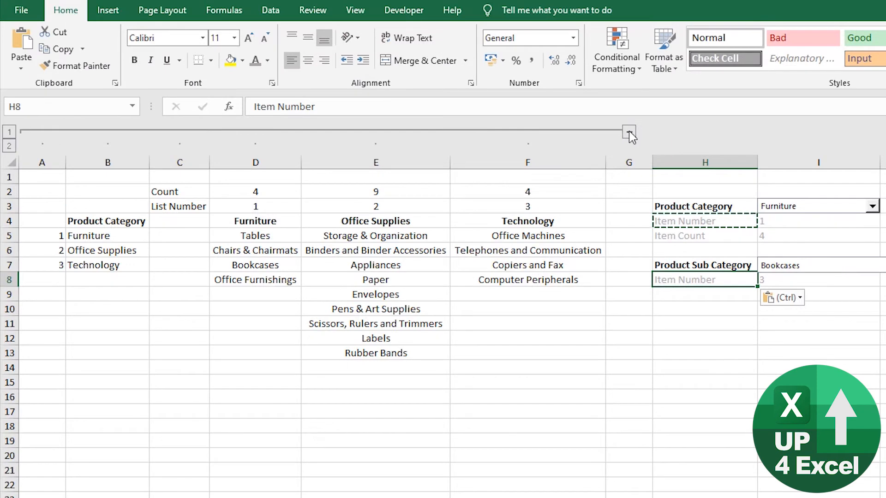
# Collapse the grouped list columns A to F and hide the gridlines on the Example sheet
pyautogui.click(629, 132)
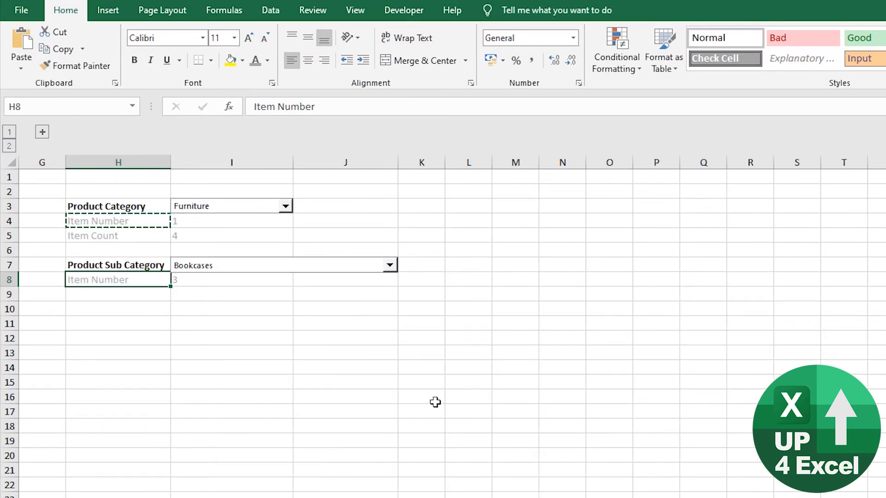
pyautogui.click(359, 11)
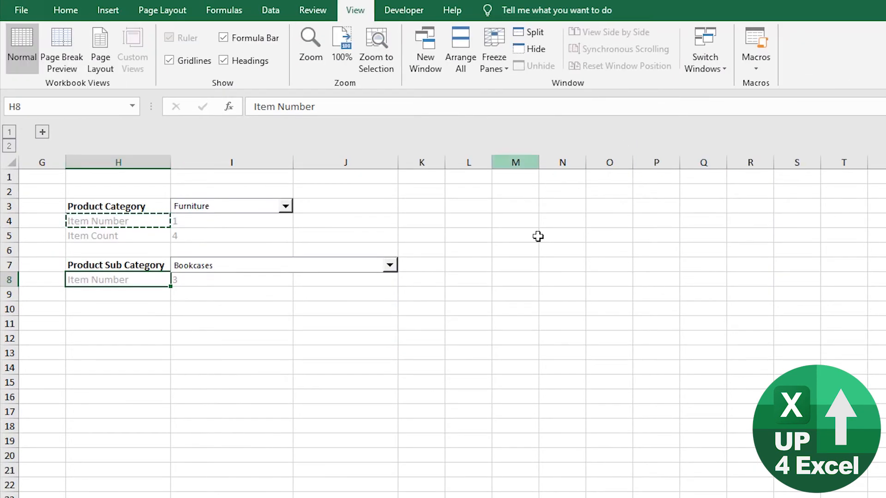
pyautogui.click(169, 61)
pyautogui.click(215, 328)
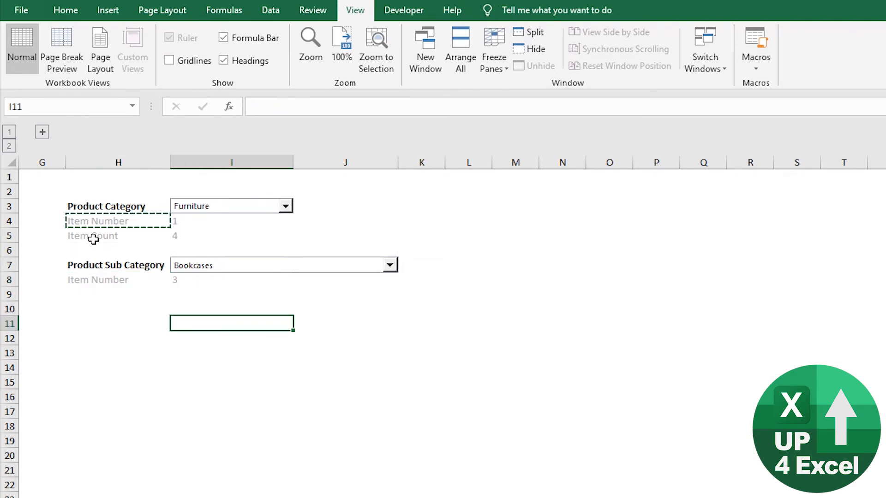
pyautogui.press('Escape')
# Enter the label Item Name in cell H9, below the sub category's Item Number label
pyautogui.click(134, 282)
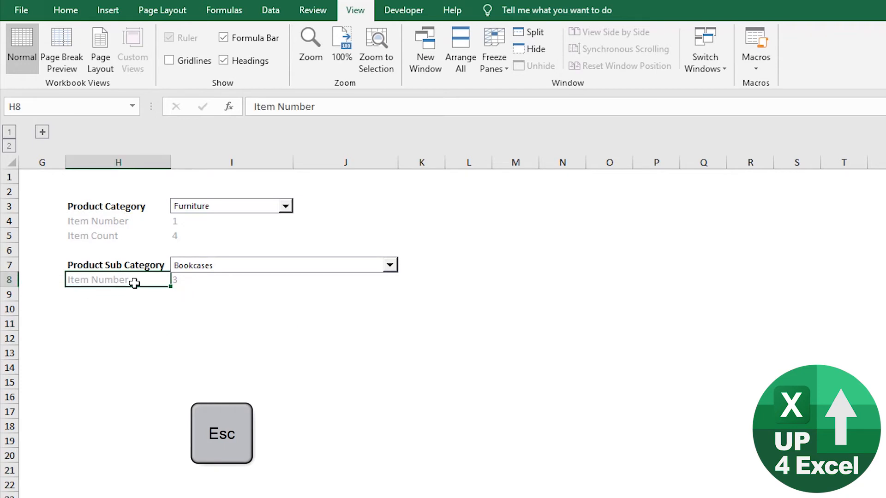
pyautogui.click(184, 285)
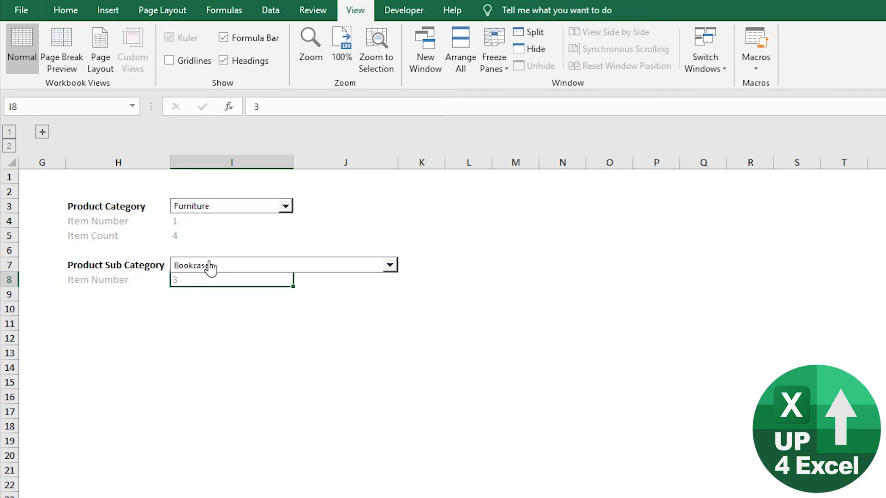
pyautogui.rightClick(301, 269)
pyautogui.press('Escape')
pyautogui.press('Escape')
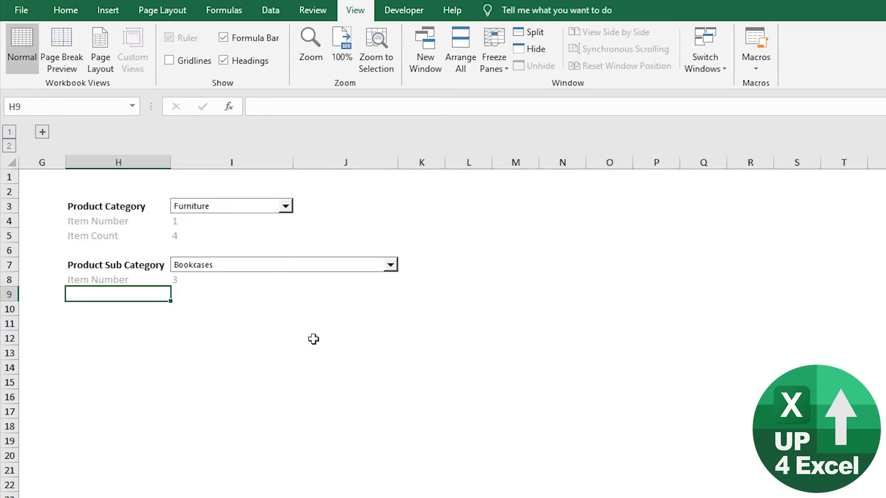
pyautogui.write('Item Name')
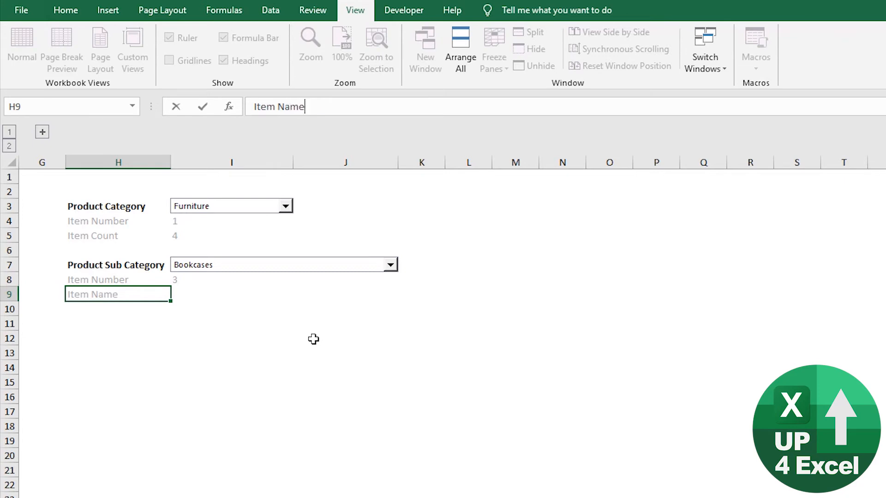
pyautogui.press('Return')
pyautogui.press('Up')
pyautogui.press('Right')
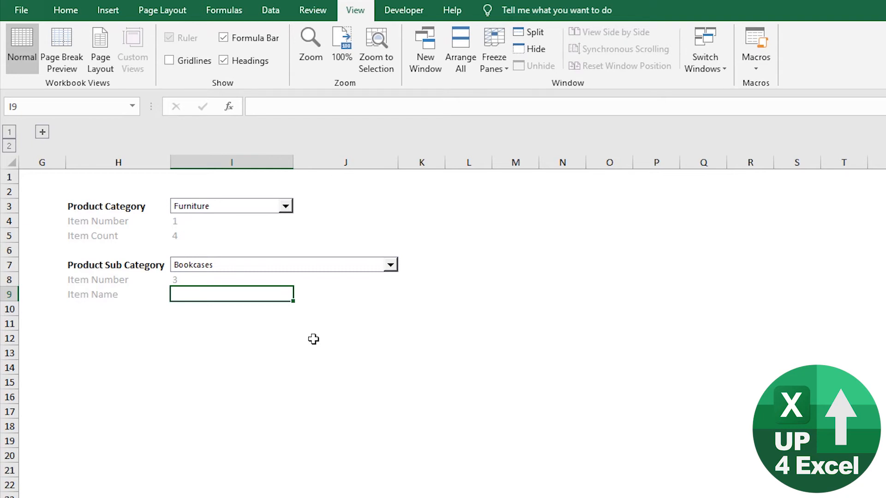
# Examine the Product Sub-Category column and a Bookcases entry on the Data sheet, and return to the Example sheet
pyautogui.press('Up')
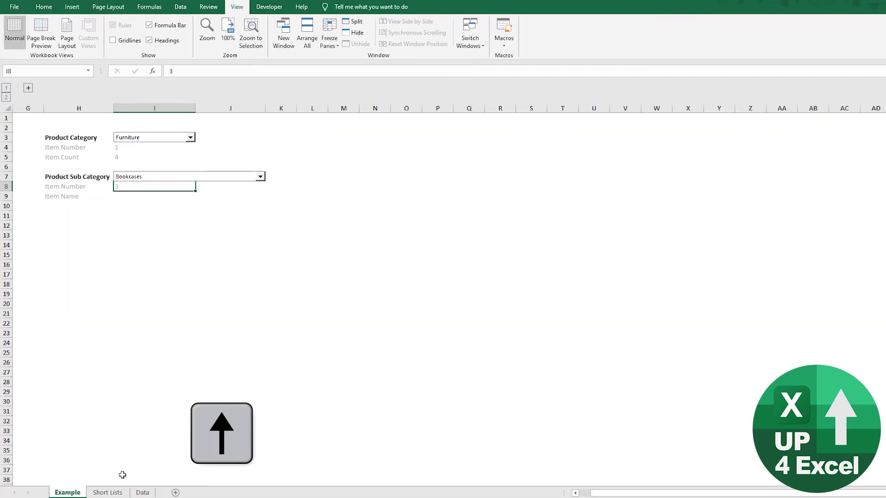
pyautogui.click(139, 493)
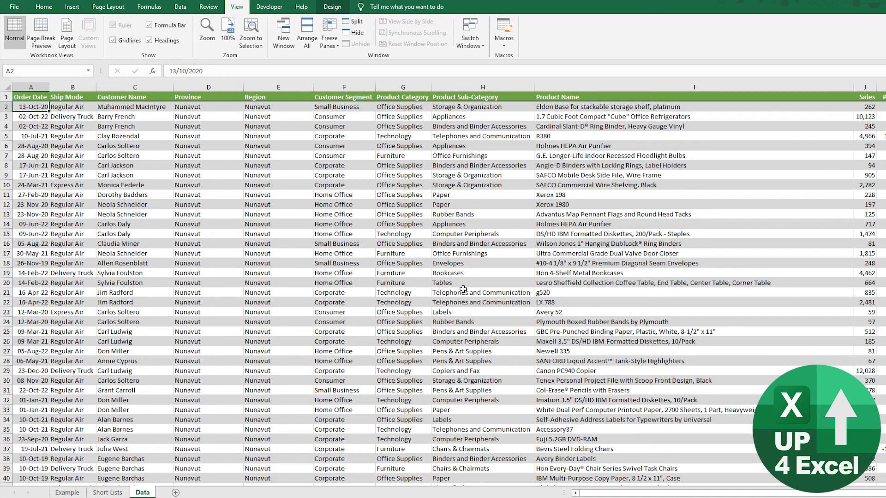
pyautogui.click(477, 91)
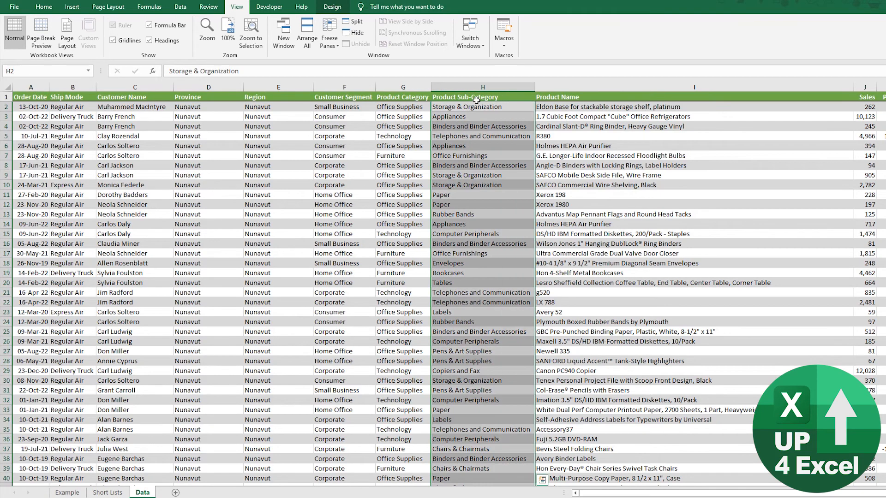
pyautogui.click(457, 274)
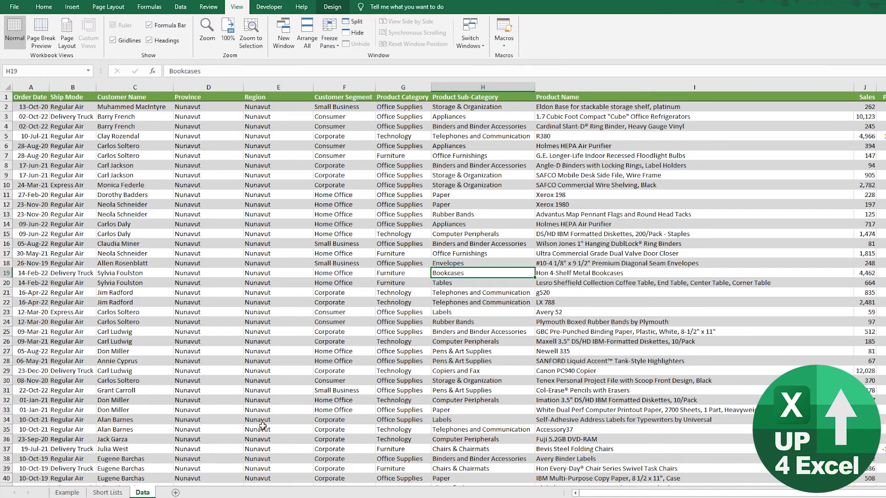
pyautogui.click(77, 492)
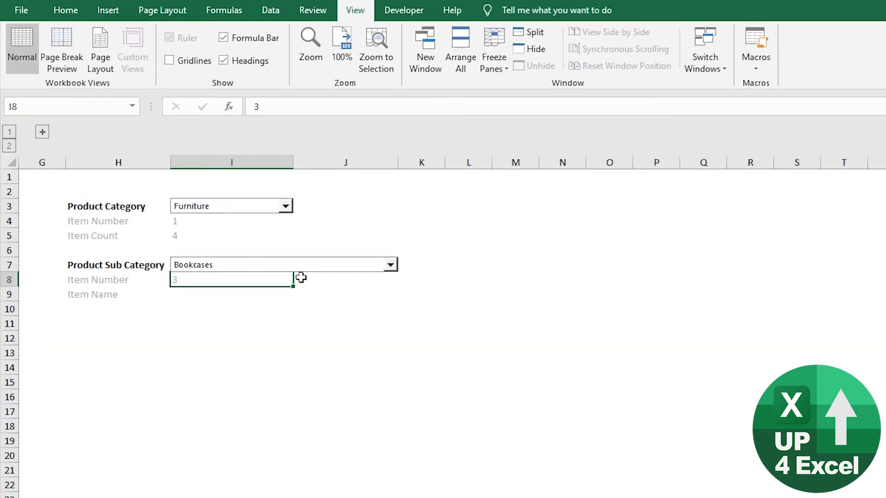
# Try to reference the sub category combo box directly from cell I9, choosing Chairs & Chairmats in its list
pyautogui.click(178, 195)
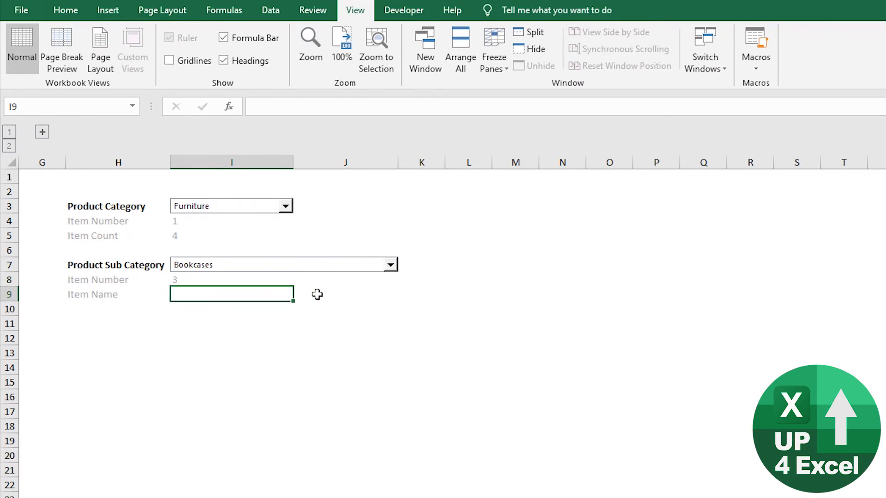
pyautogui.write('=')
pyautogui.click(322, 271)
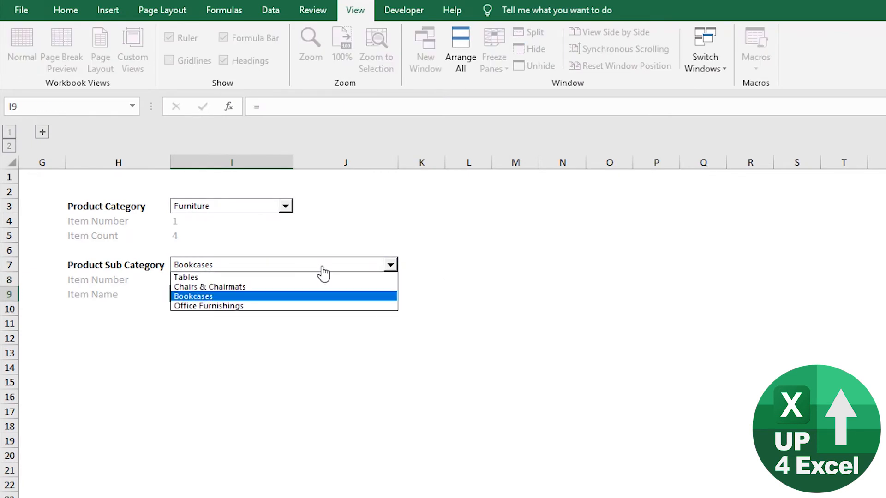
pyautogui.click(297, 285)
pyautogui.press('Return')
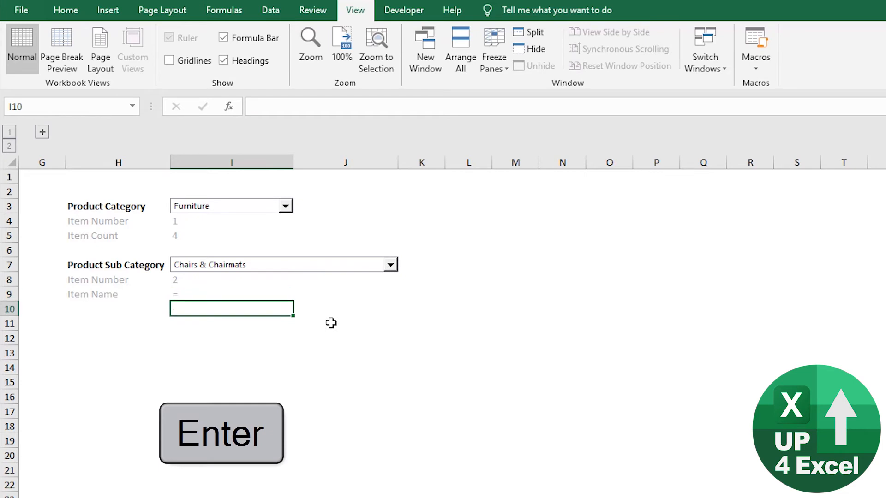
# Try a plain cell reference in Item Name cell I9 to the area behind the sub category combo box, and clear I9
pyautogui.press('Up')
pyautogui.write('=')
pyautogui.press('Up')
pyautogui.press('Up')
pyautogui.press('Up')
pyautogui.press('Down')
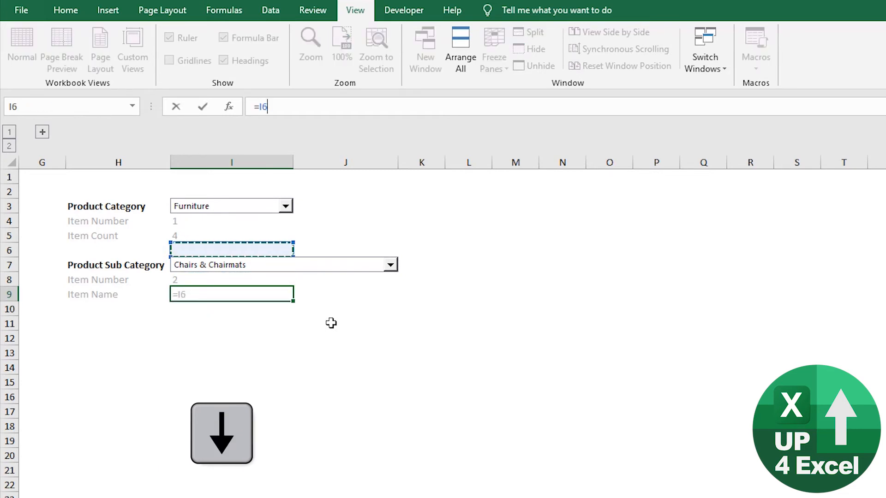
pyautogui.press('Right')
pyautogui.press('Left')
pyautogui.press('Return')
pyautogui.press('Up')
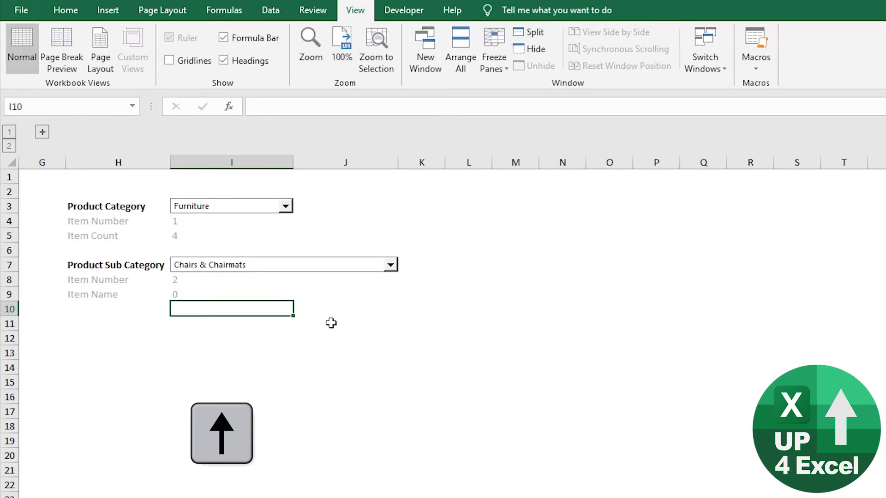
pyautogui.press('Delete')
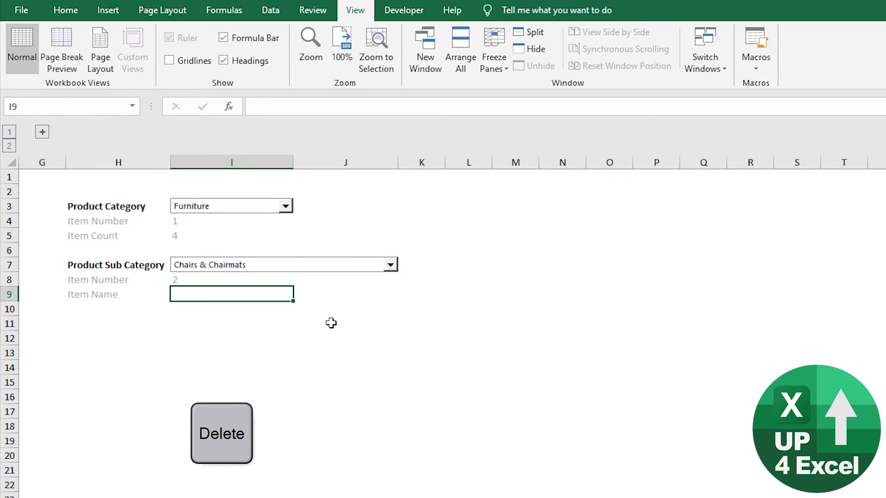
pyautogui.press('Up')
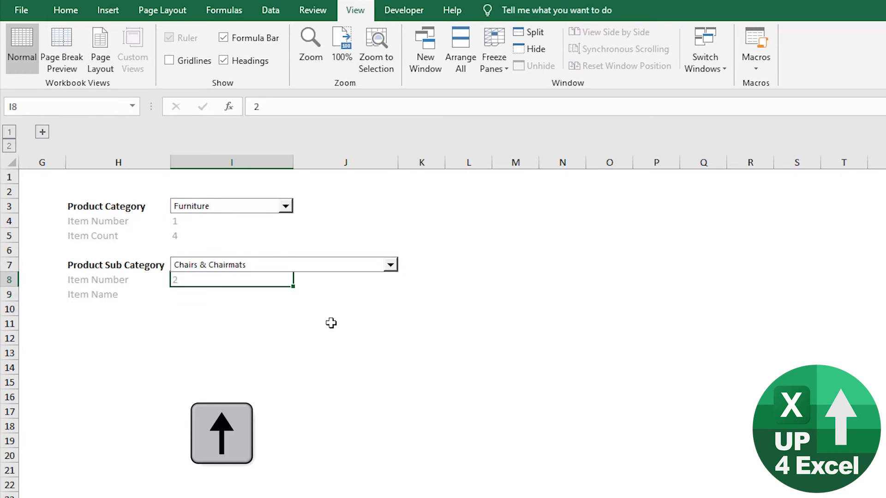
pyautogui.press('Up')
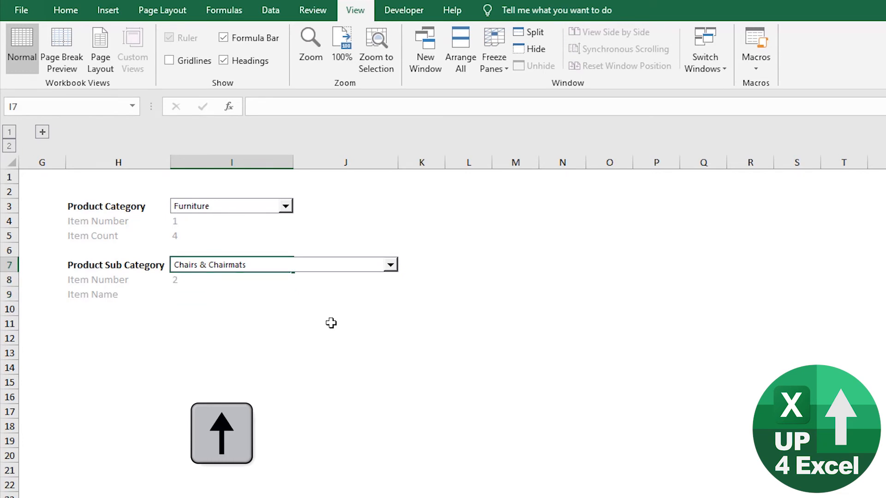
pyautogui.press('Down')
pyautogui.press('Down')
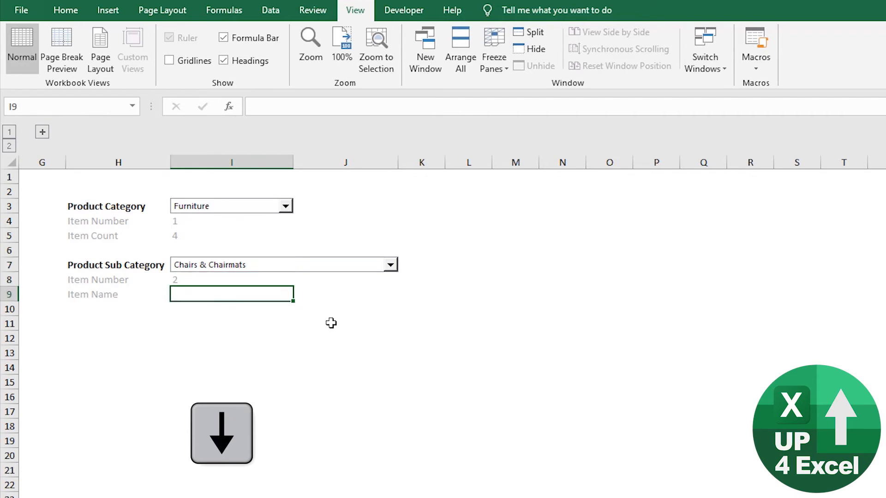
# Expand the grouped list columns and enter the formula =OFFSET($C$4,$I$8,$I$4) in Item Name cell I9
pyautogui.click(42, 132)
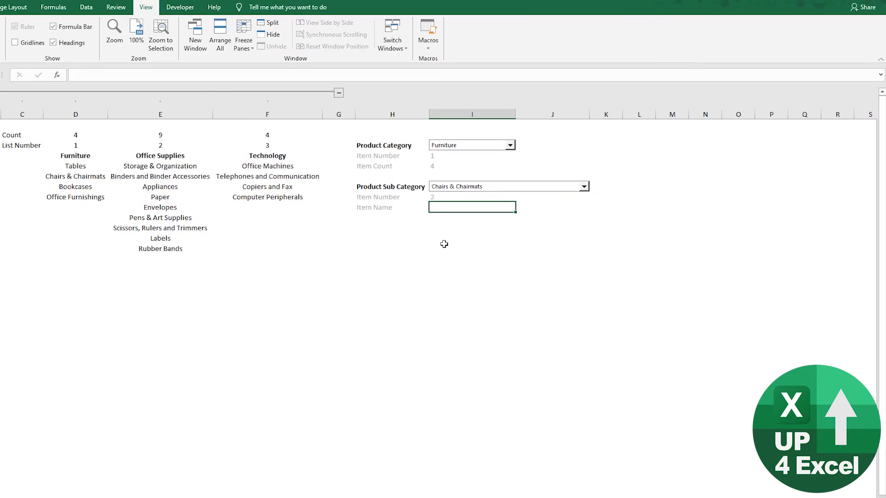
pyautogui.press('Down')
pyautogui.press('Up')
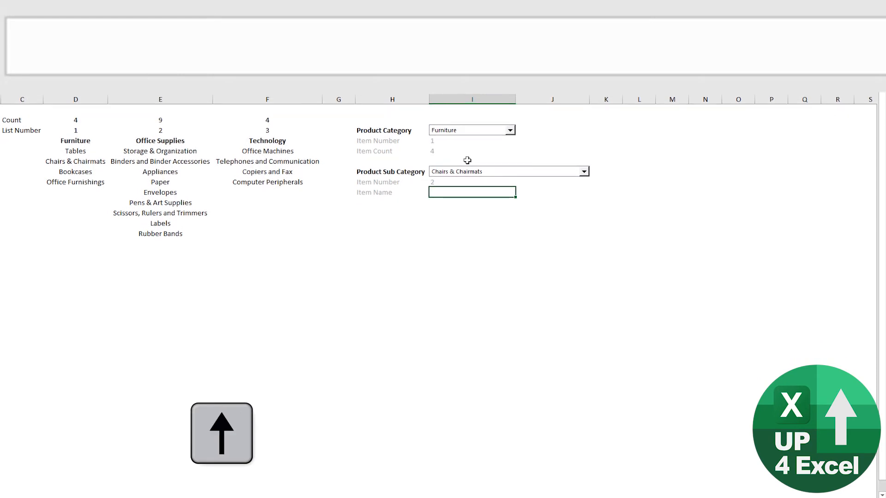
pyautogui.write('=offset(')
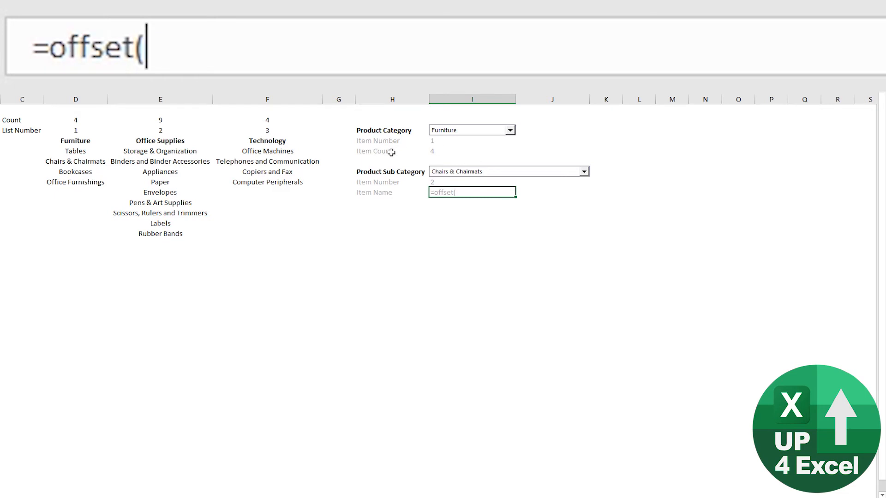
pyautogui.click(19, 140)
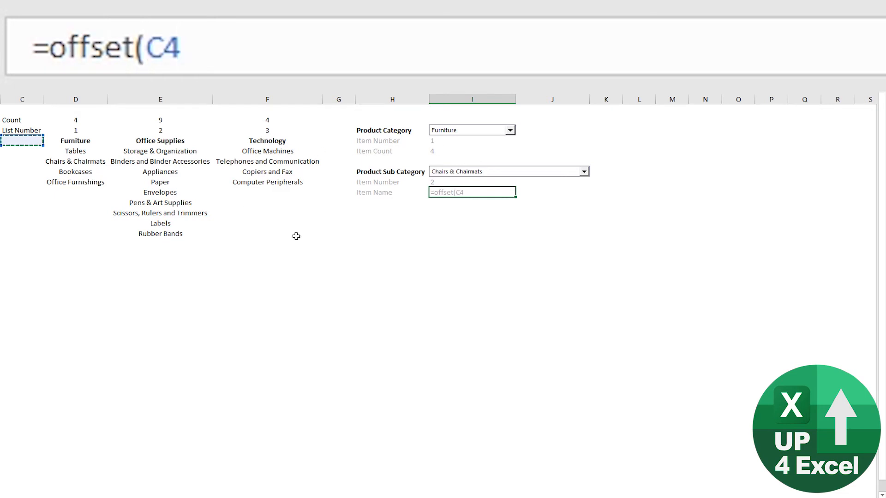
pyautogui.press('F4')
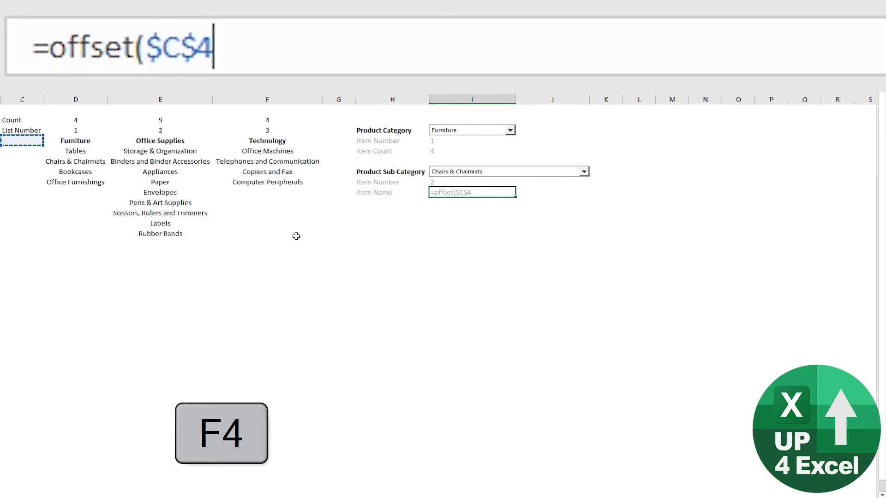
pyautogui.write(',')
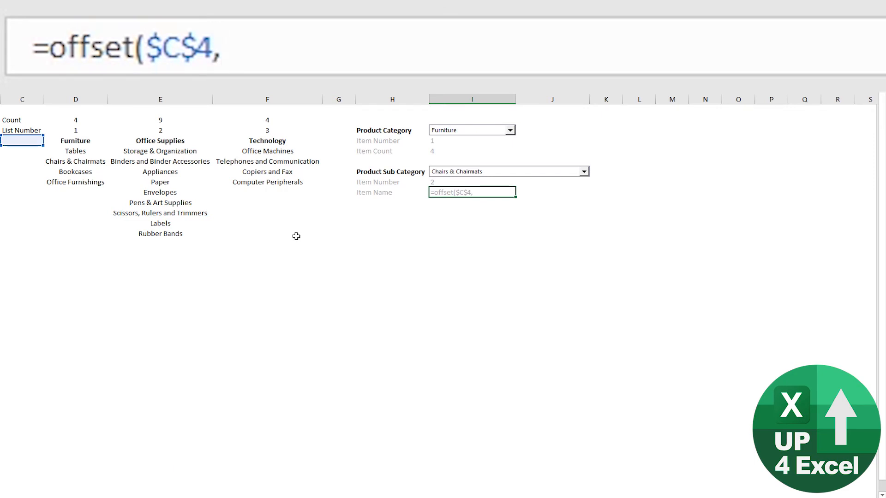
pyautogui.click(443, 181)
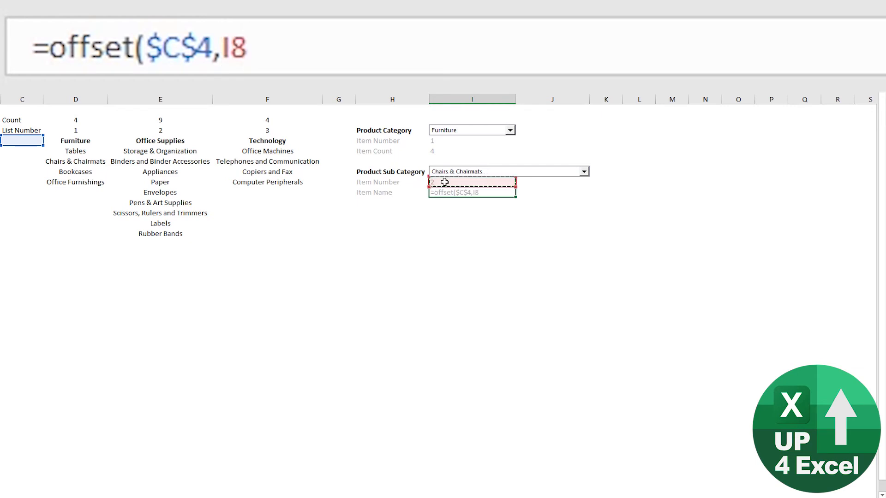
pyautogui.press('F4')
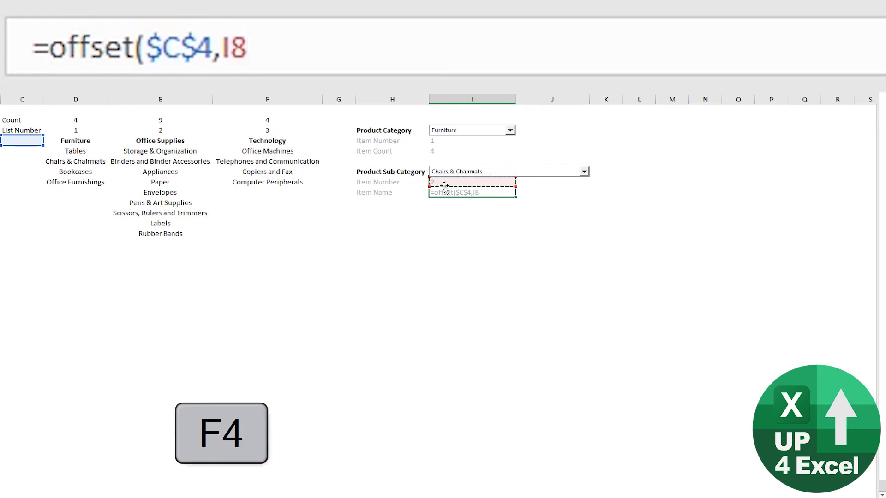
pyautogui.write(',')
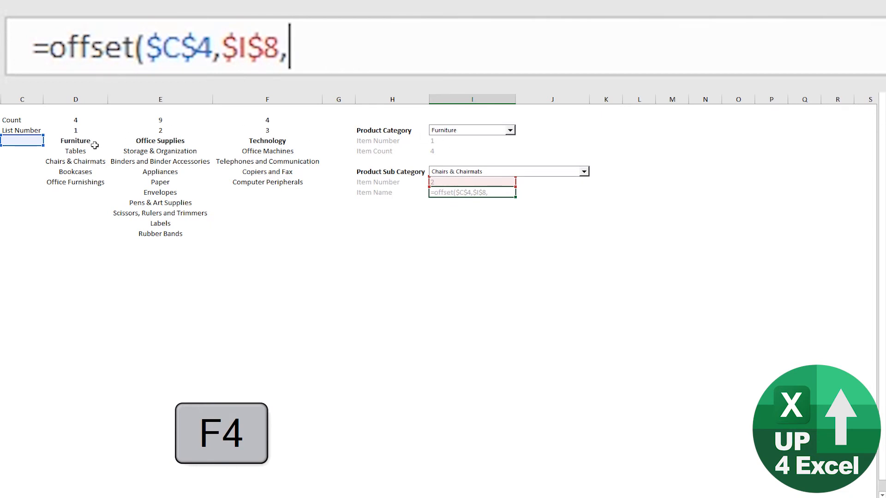
pyautogui.click(458, 139)
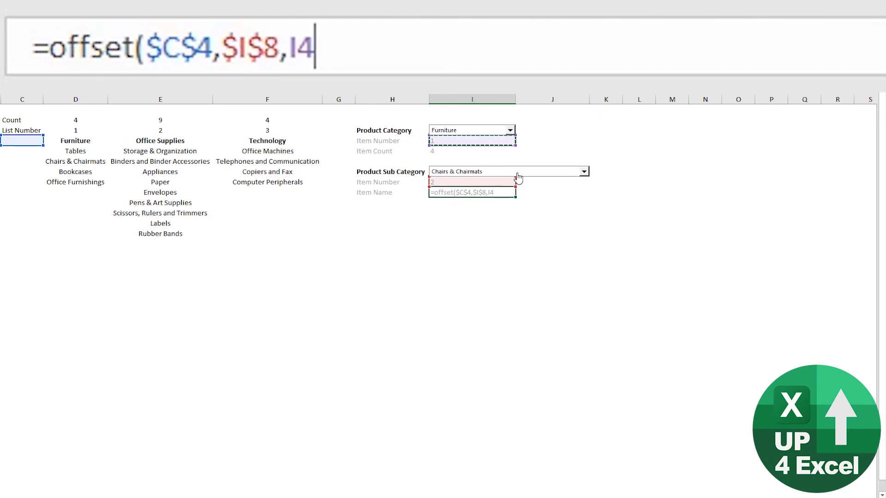
pyautogui.press('F4')
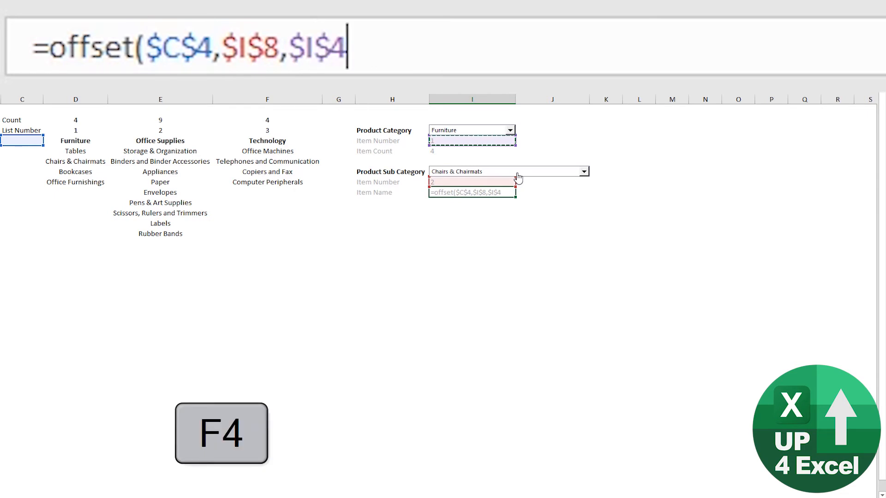
pyautogui.write(')')
pyautogui.press('Return')
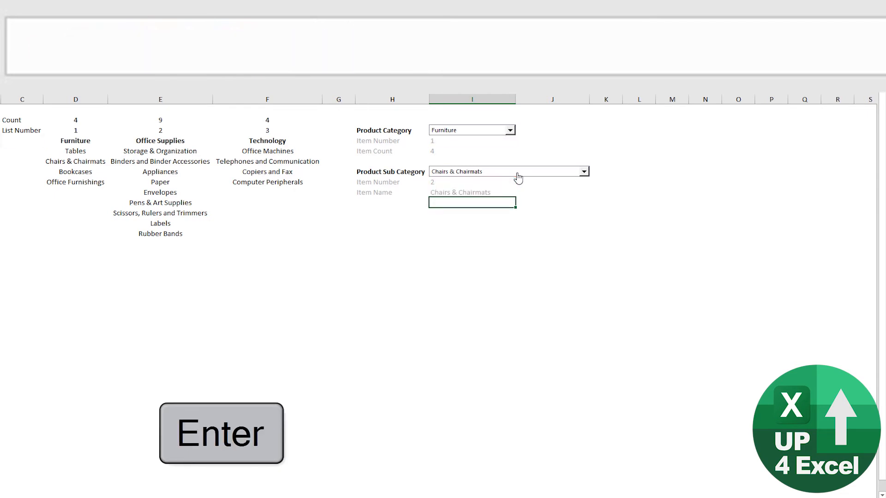
# Test the Item Name formula by choosing Bookcases, Office Furnishings and Tables in turn in the Product Sub Category combo box
pyautogui.click(519, 174)
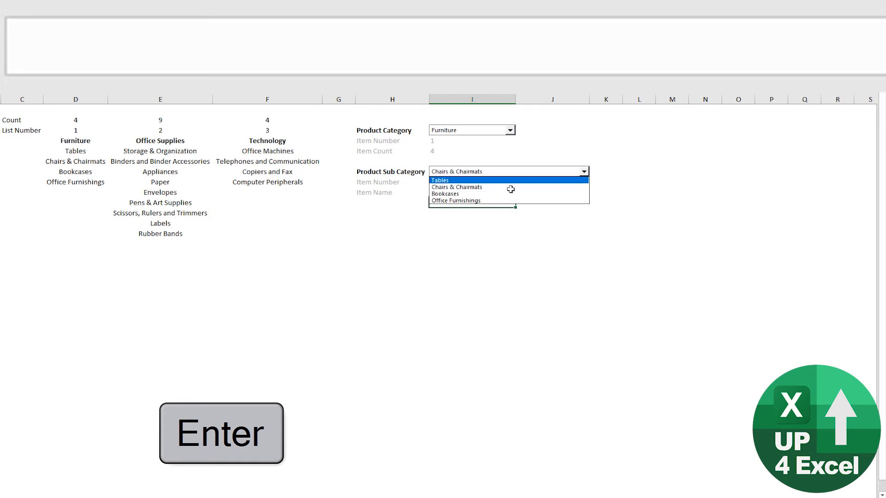
pyautogui.click(508, 194)
pyautogui.click(510, 174)
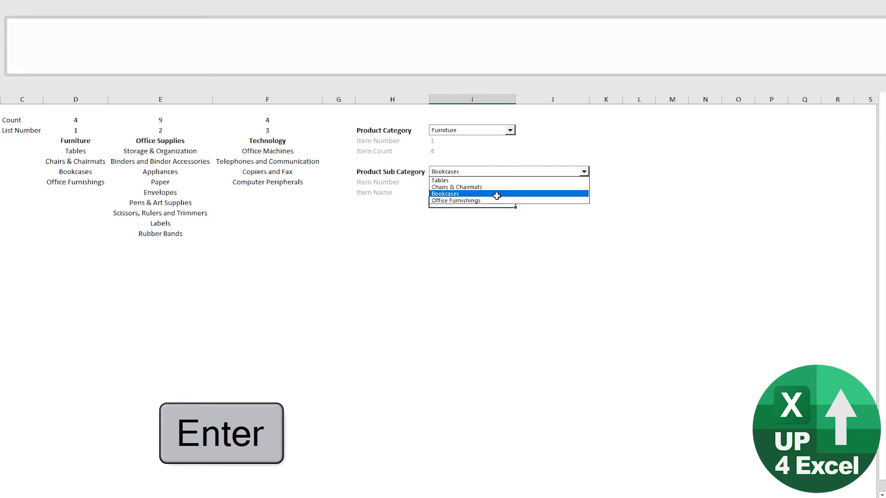
pyautogui.click(493, 200)
pyautogui.click(500, 176)
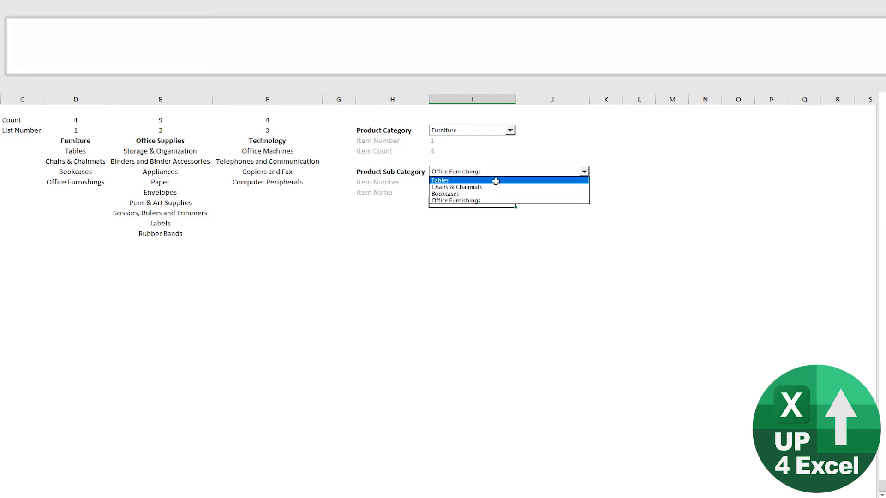
pyautogui.click(497, 180)
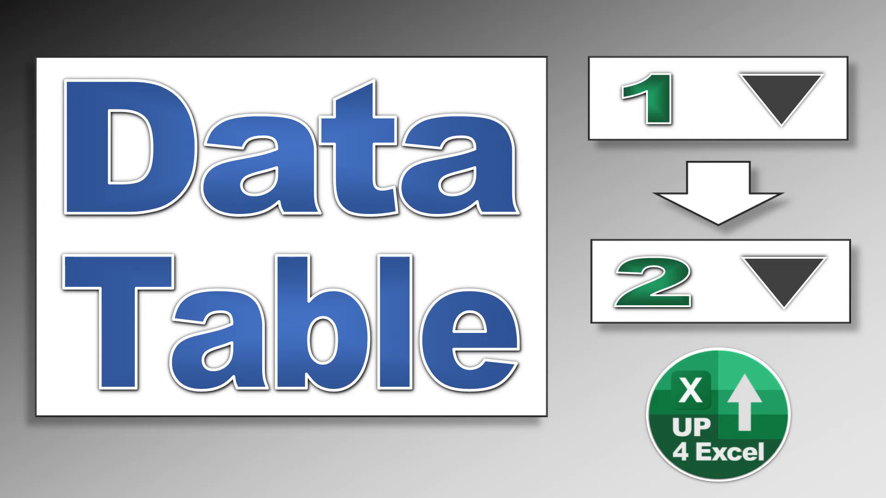
# Collapse the grouped list columns A to F on the Example sheet
pyautogui.press('Left')
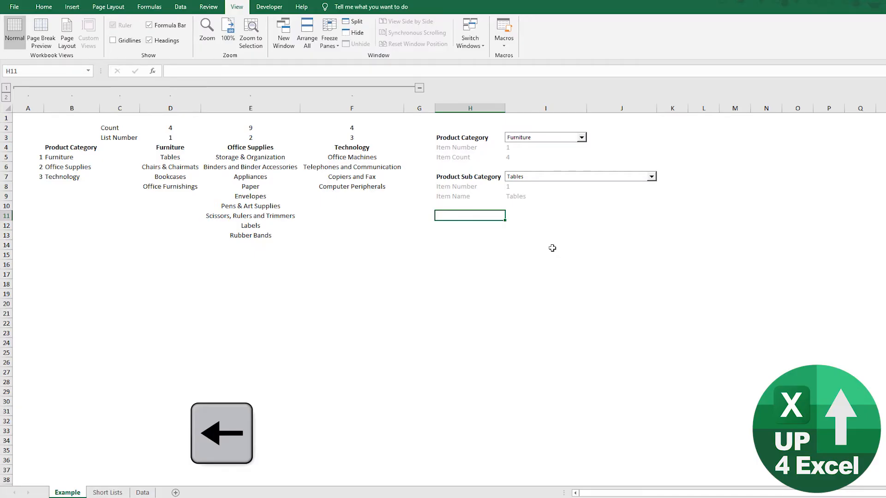
pyautogui.press('Up')
pyautogui.press('Up')
pyautogui.press('Right')
pyautogui.press('Left')
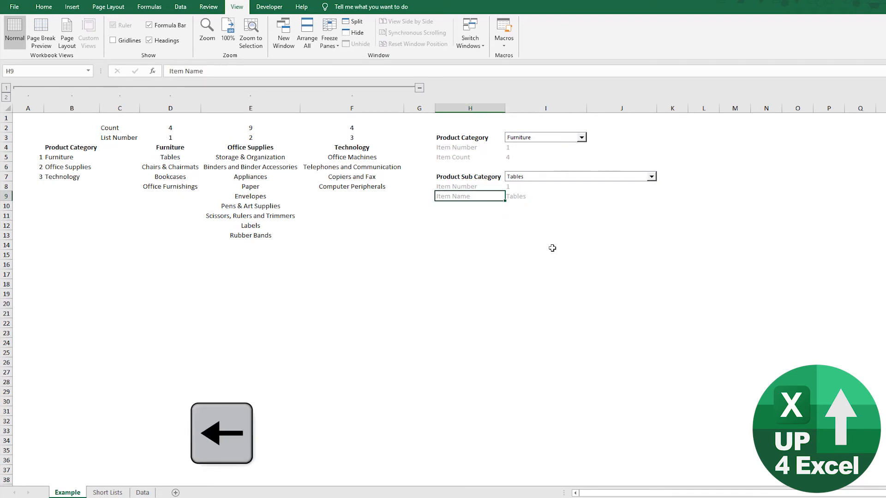
pyautogui.click(420, 87)
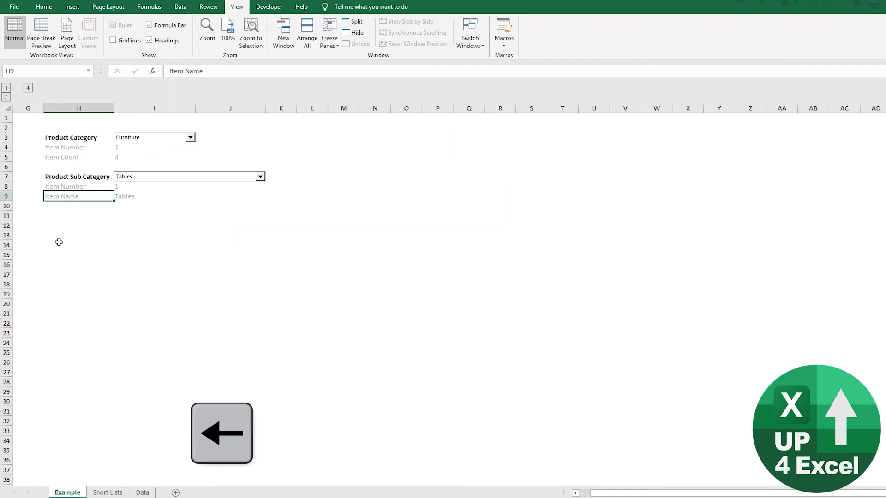
# Copy the Example Outputs block I12:K18 from the Short Lists sheet into cell H11 of the Example sheet, dismissing the circular reference warning
pyautogui.click(58, 217)
pyautogui.hotkey('ctrl', 'pagedown')
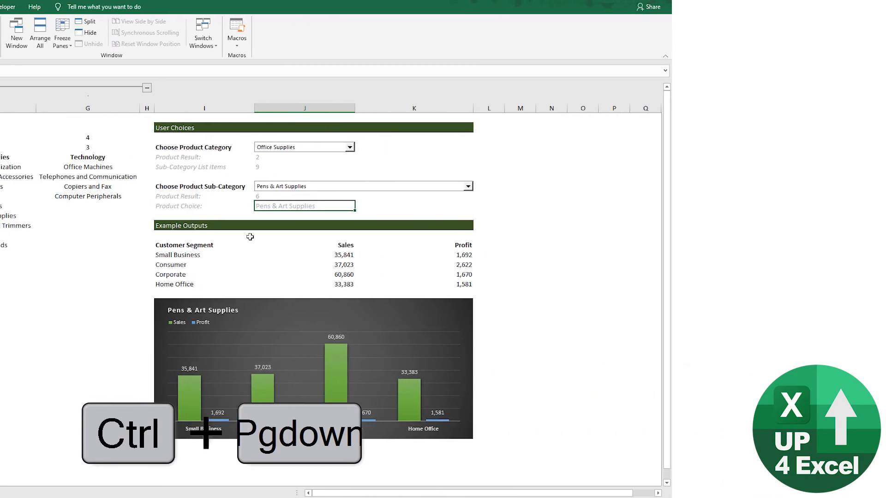
pyautogui.moveTo(176, 226); pyautogui.dragTo(422, 282)
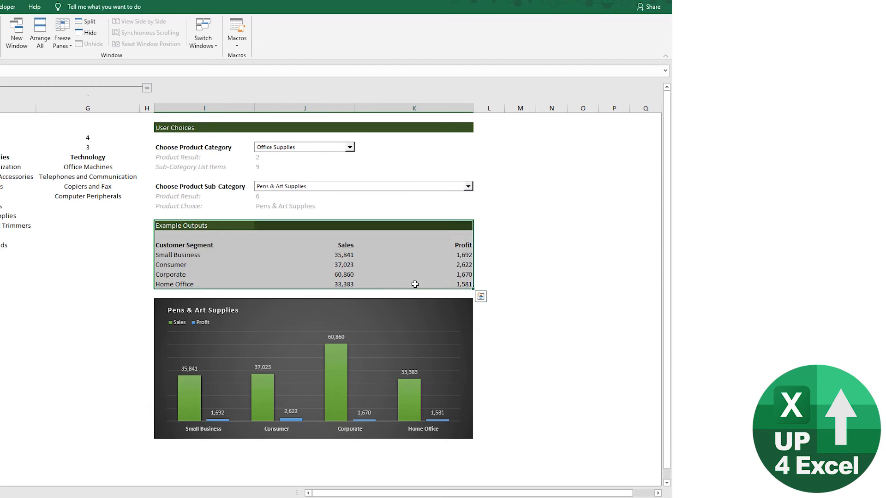
pyautogui.hotkey('ctrl', 'c')
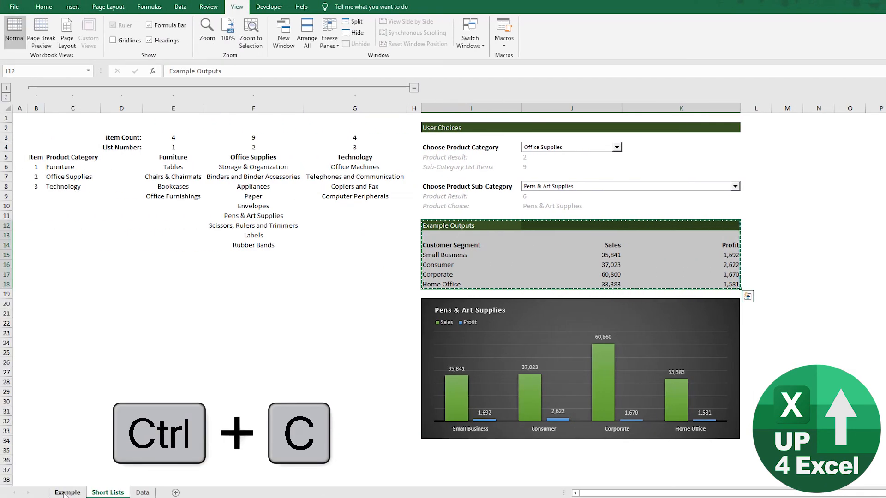
pyautogui.click(64, 493)
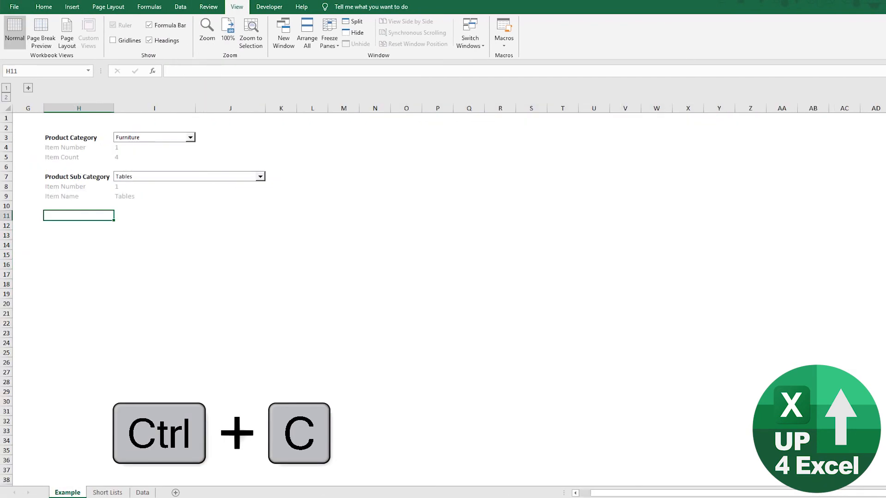
pyautogui.hotkey('ctrl', 'v')
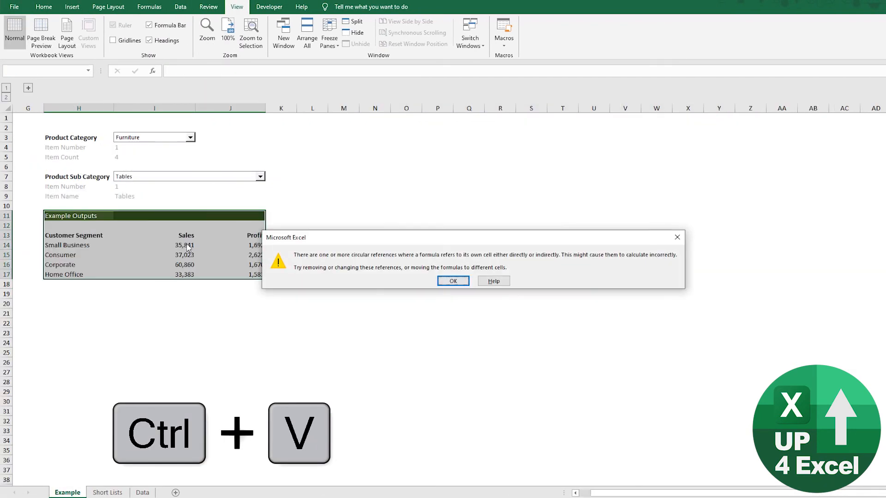
pyautogui.click(462, 286)
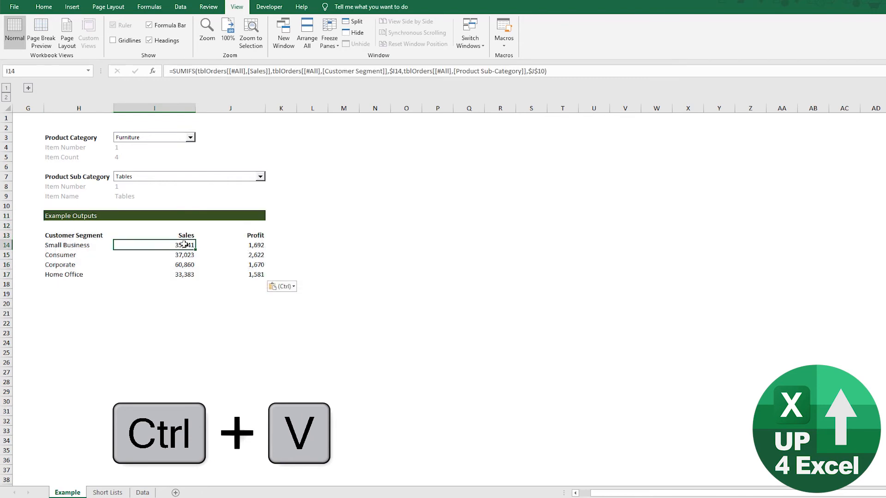
# Clear the pasted Sales and Profit formulas from cells I14:J17, keeping the headings and segment labels
pyautogui.moveTo(170, 245); pyautogui.dragTo(253, 275)
pyautogui.press('Delete')
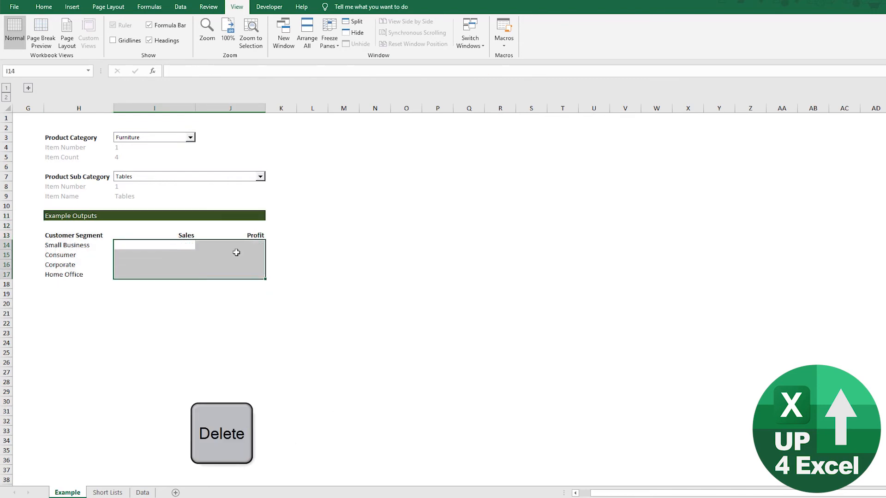
pyautogui.press('Right')
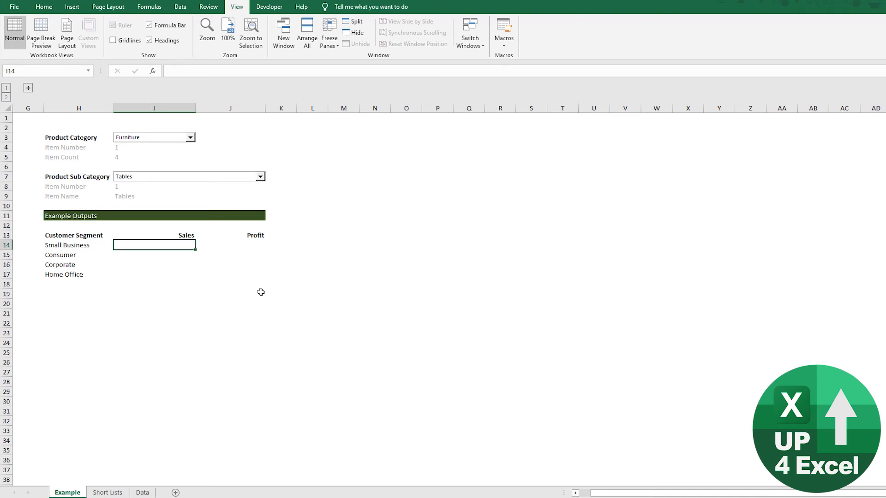
# Review the Customer Segment heading and its segment labels in the Example Outputs block
pyautogui.press('Left')
pyautogui.press('Up')
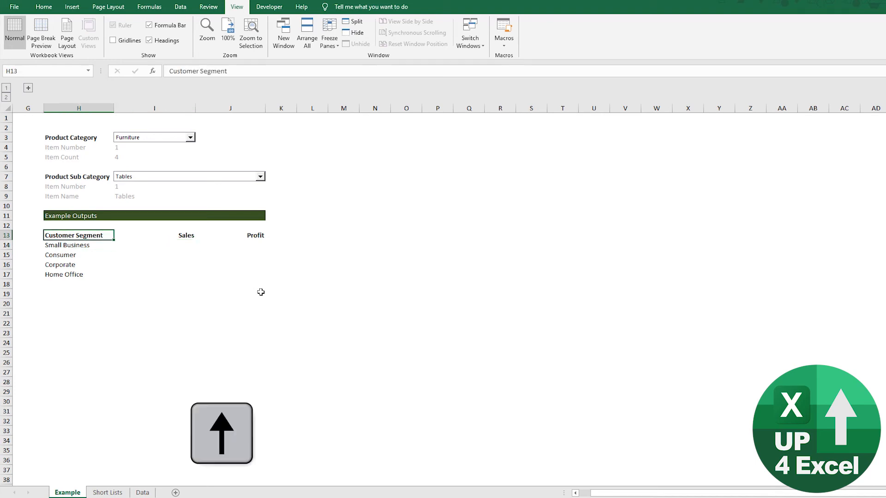
pyautogui.press('Down')
pyautogui.press('Down')
pyautogui.press('Down')
pyautogui.press('Down')
pyautogui.press('Up')
pyautogui.press('Up')
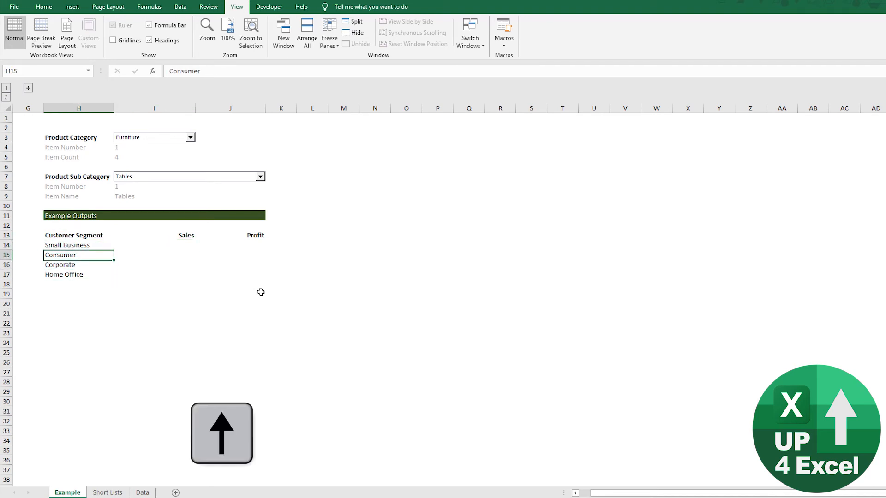
# Examine the Region, Province and Customer Name headings on the Data sheet, and return to the segment list and Sales cell I14 on Example
pyautogui.hotkey('ctrl', 'pagedown')
pyautogui.hotkey('ctrl', 'pagedown')
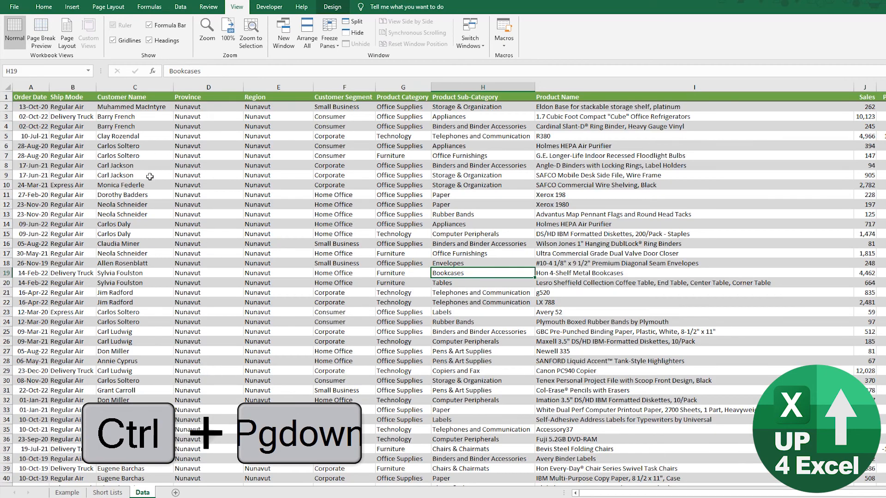
pyautogui.click(272, 99)
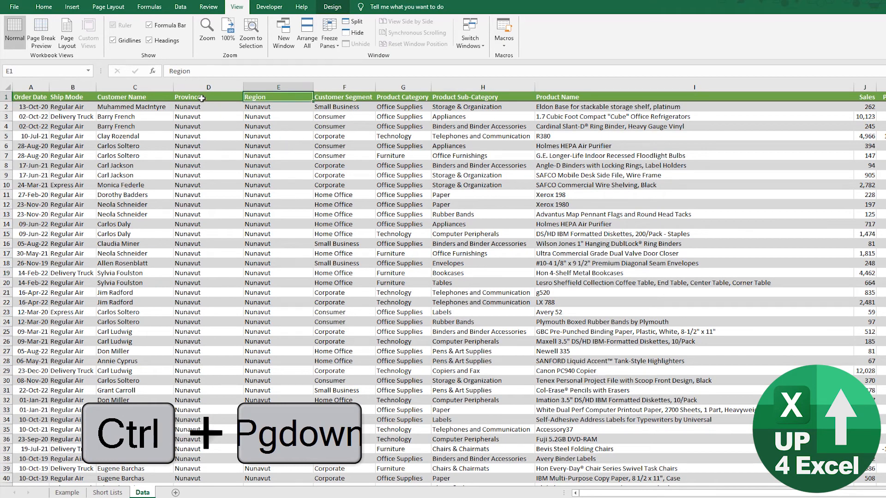
pyautogui.press('Left')
pyautogui.press('Left')
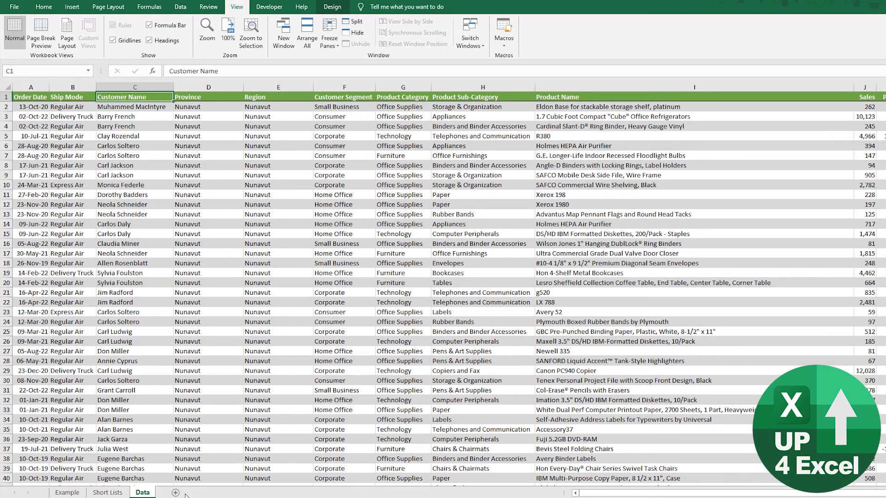
pyautogui.click(74, 493)
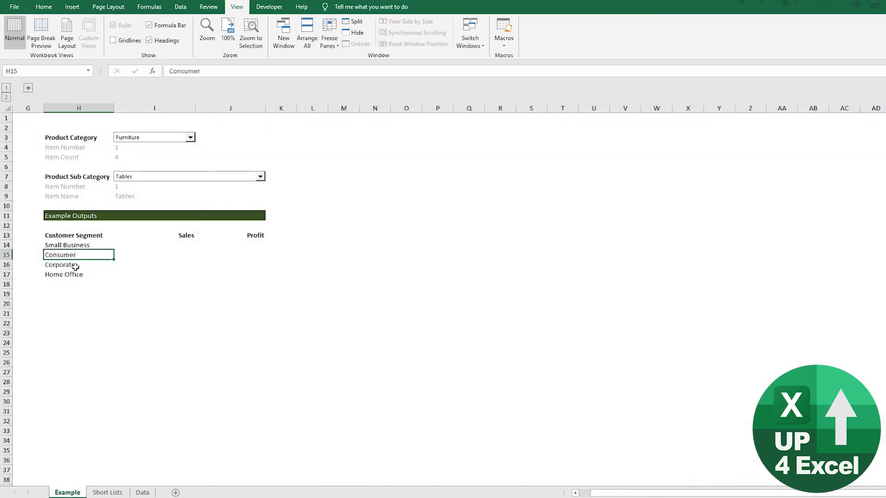
pyautogui.moveTo(82, 244); pyautogui.dragTo(78, 272)
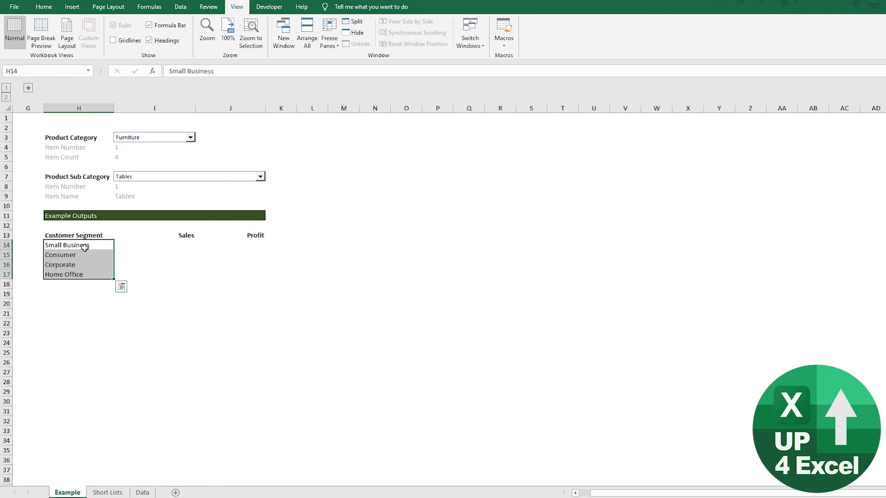
pyautogui.click(148, 246)
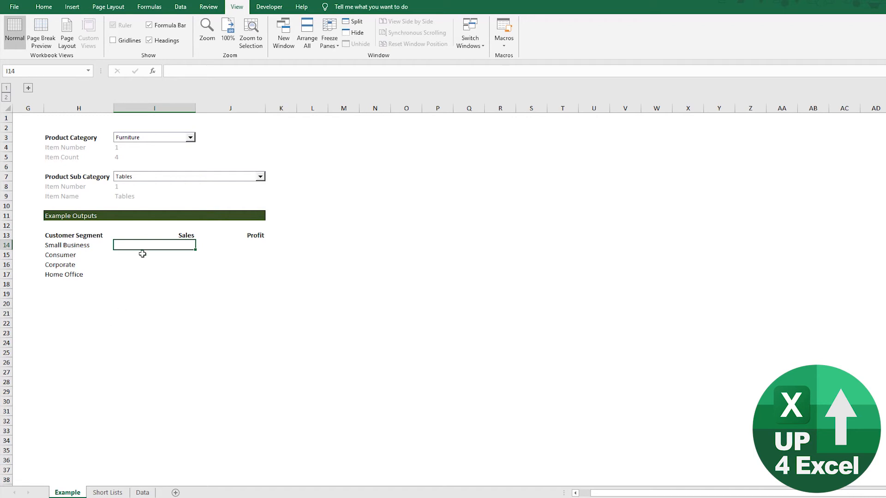
# Add a trial row below the last record of the orders table on the Data sheet, repeating the Order Date from above
pyautogui.click(143, 492)
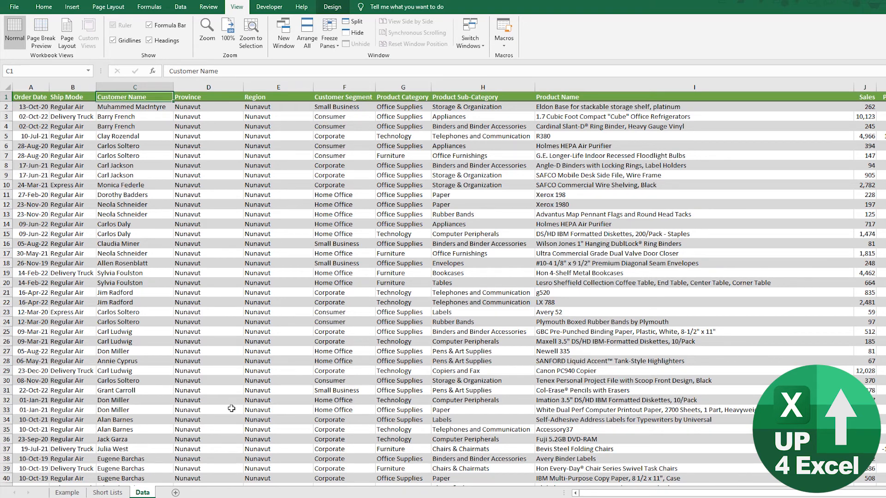
pyautogui.hotkey('ctrl', 'Down')
pyautogui.press('Down')
pyautogui.press('Left')
pyautogui.press('Left')
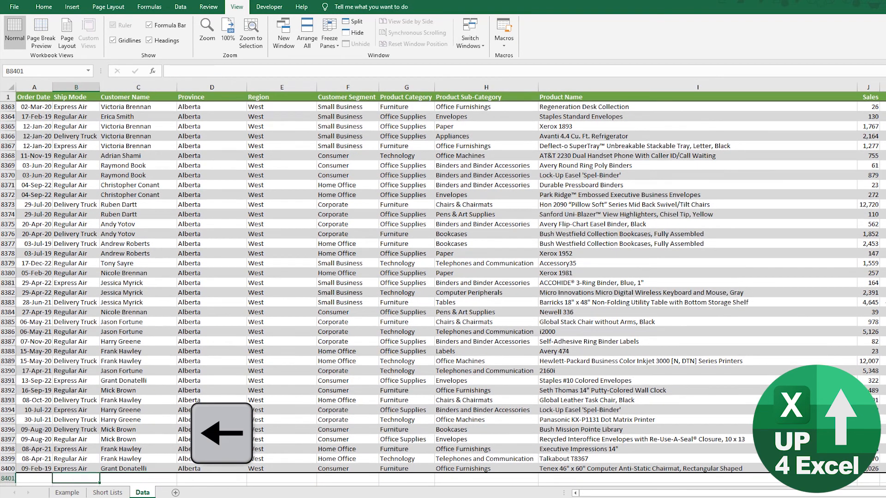
pyautogui.hotkey('ctrl', "'")
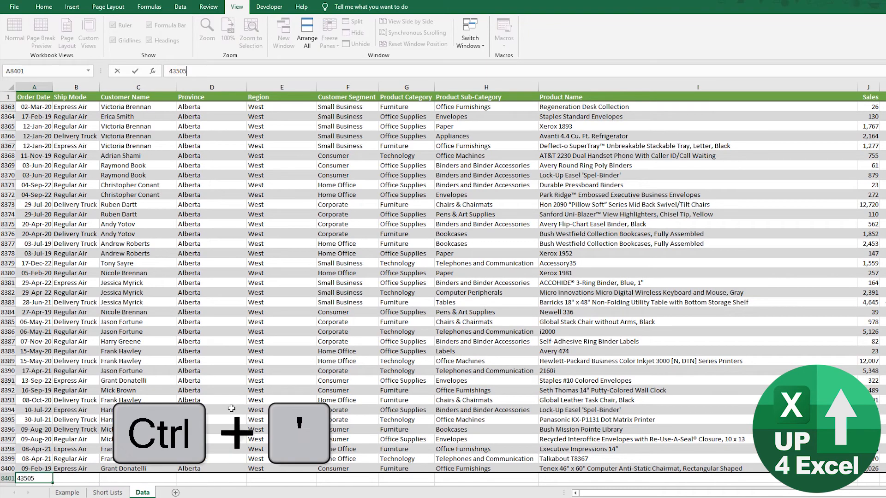
pyautogui.press('Return')
pyautogui.press('Up')
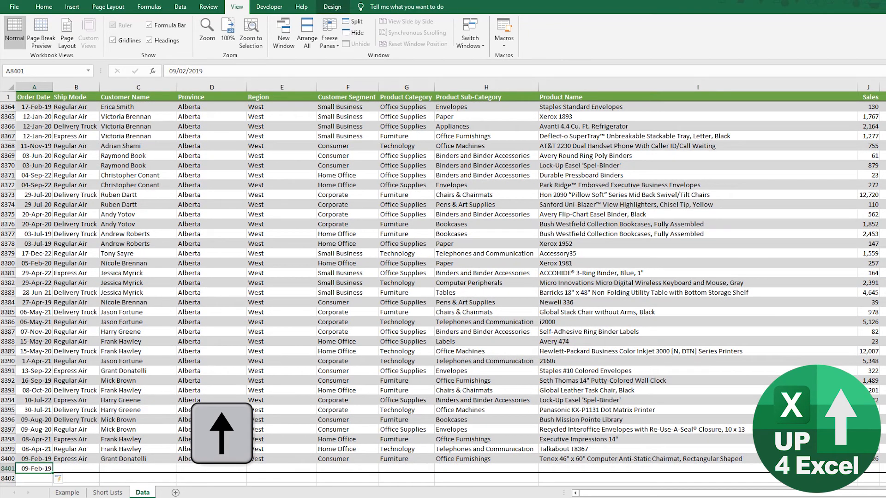
# Undo the table's expansion, clear the trial Order Date in A8401, and return to the Example sheet
pyautogui.hotkey('ctrl', 'z')
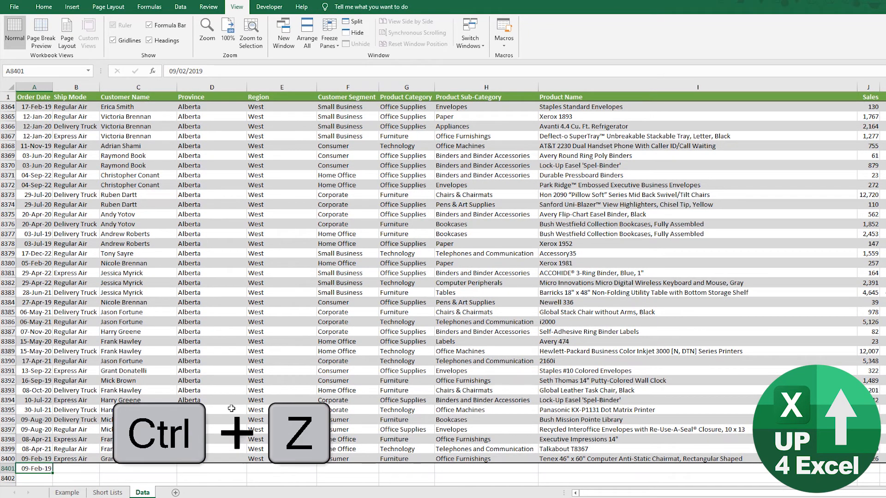
pyautogui.press('Delete')
pyautogui.hotkey('ctrl', 'pageup')
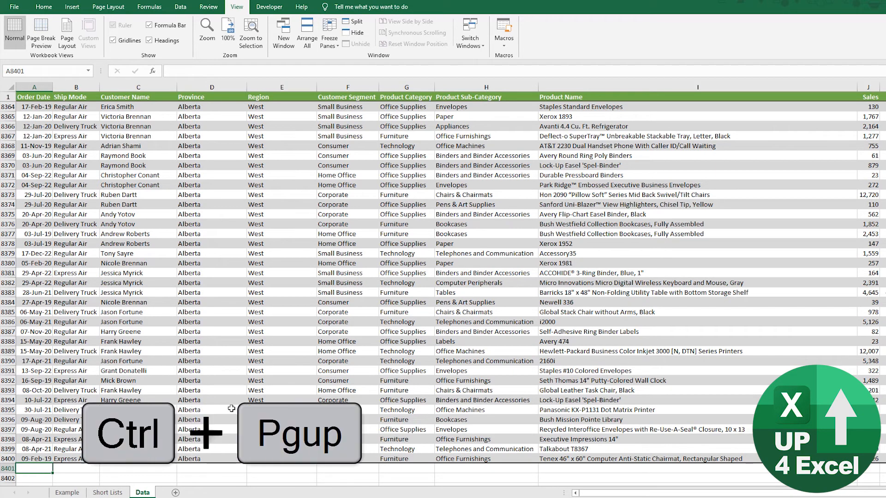
pyautogui.hotkey('ctrl', 'pageup')
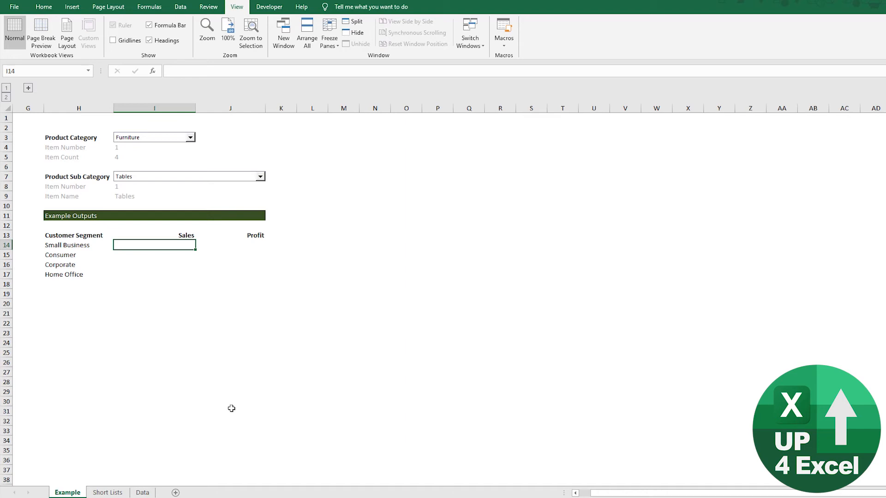
# Start a SUMIFS formula in Sales cell I14 with the whole Sales column of tblOrders as the sum range
pyautogui.write('=')
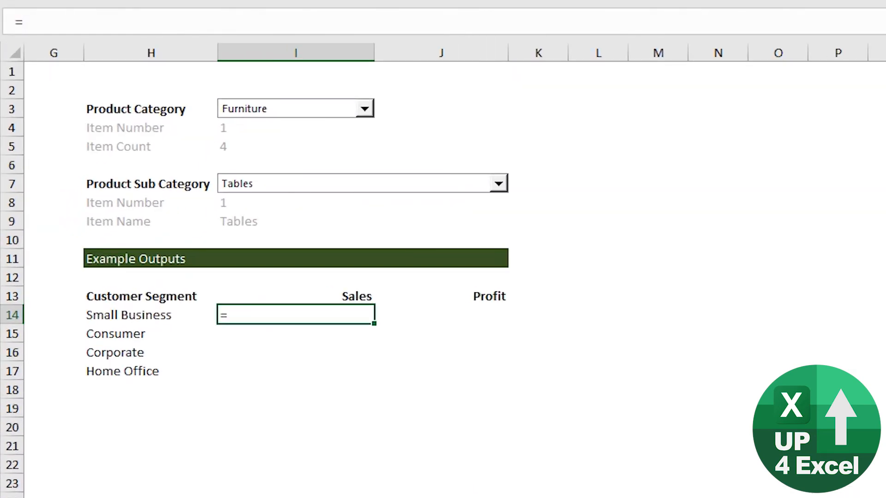
pyautogui.write('sumifs')
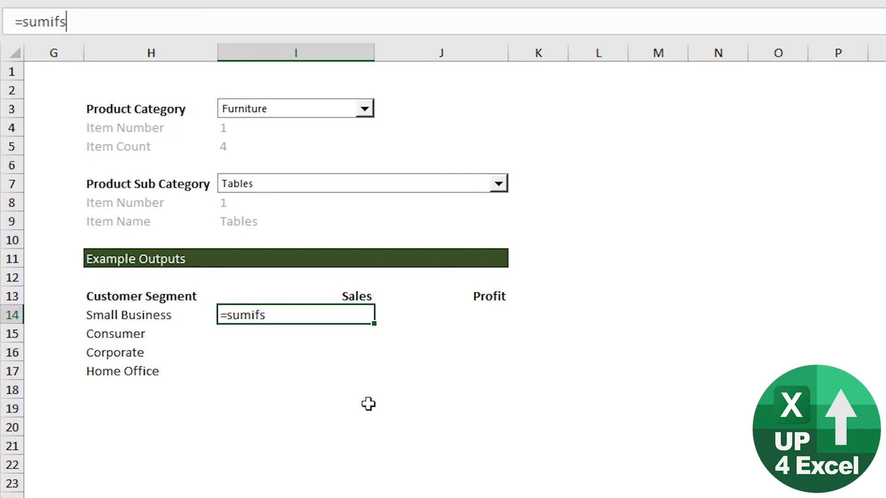
pyautogui.write('(')
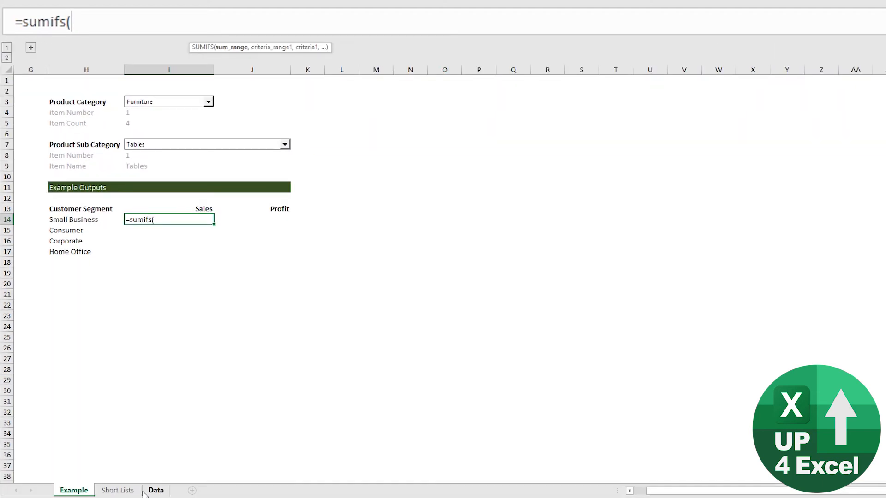
pyautogui.click(155, 490)
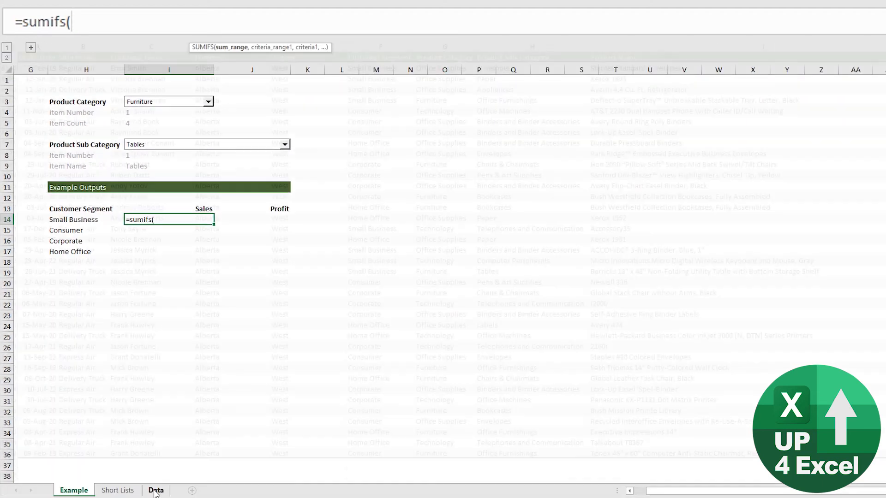
pyautogui.click(722, 249)
pyautogui.press('Right')
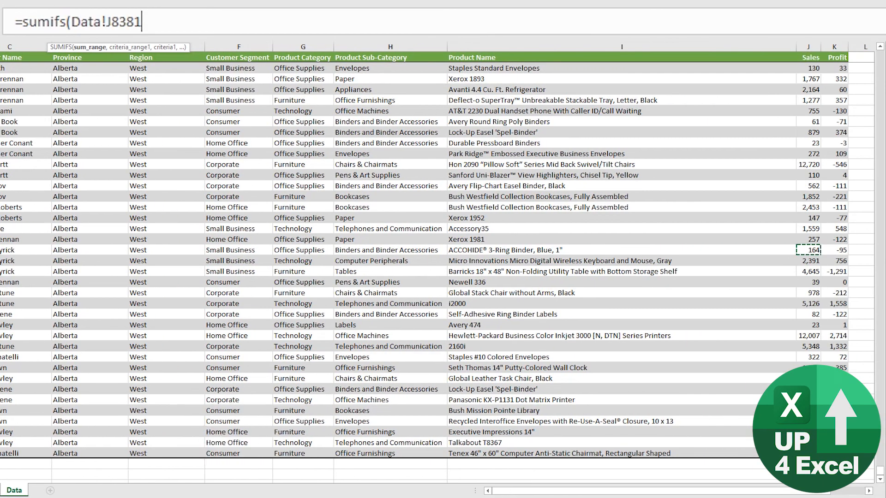
pyautogui.hotkey('ctrl', 'Up')
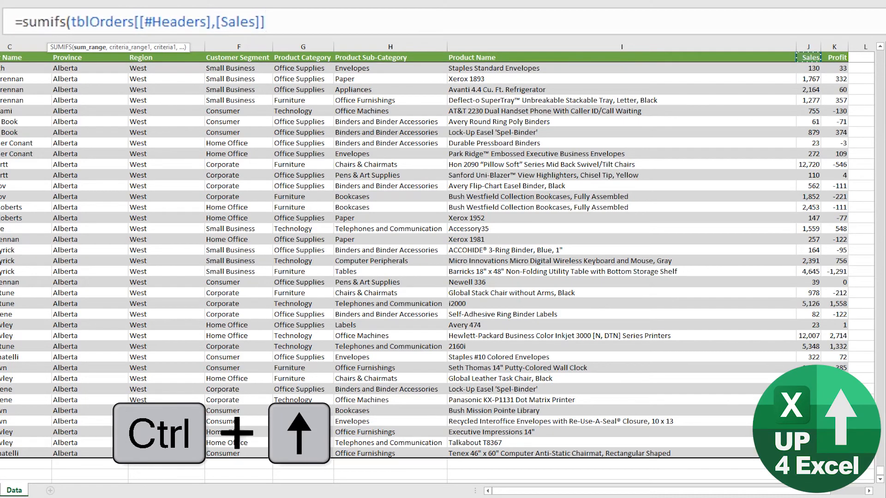
pyautogui.hotkey('ctrl', 'shift', 'Down')
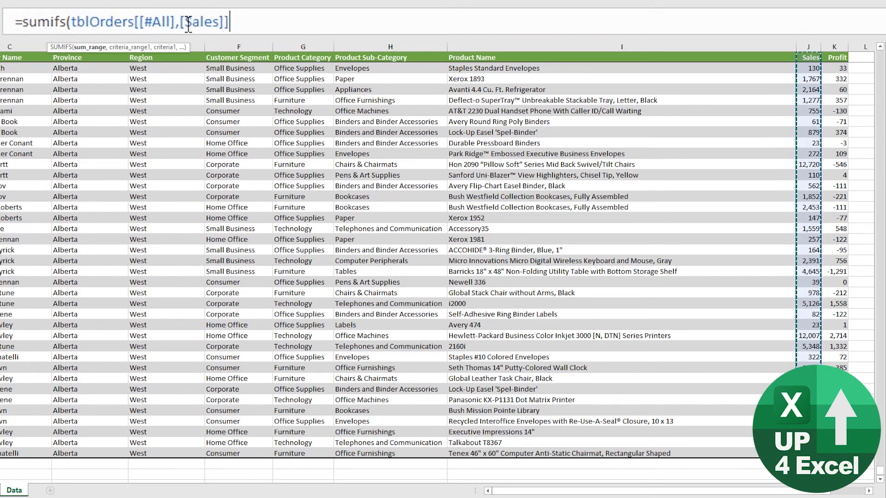
pyautogui.write(',')
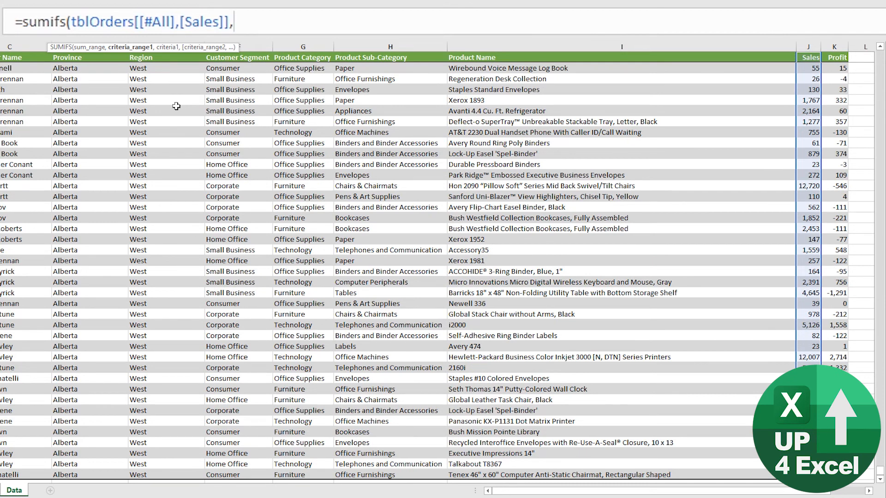
# Set the first criteria range of the SUMIFS to the whole Product Sub-Category column of tblOrders
pyautogui.press('Left')
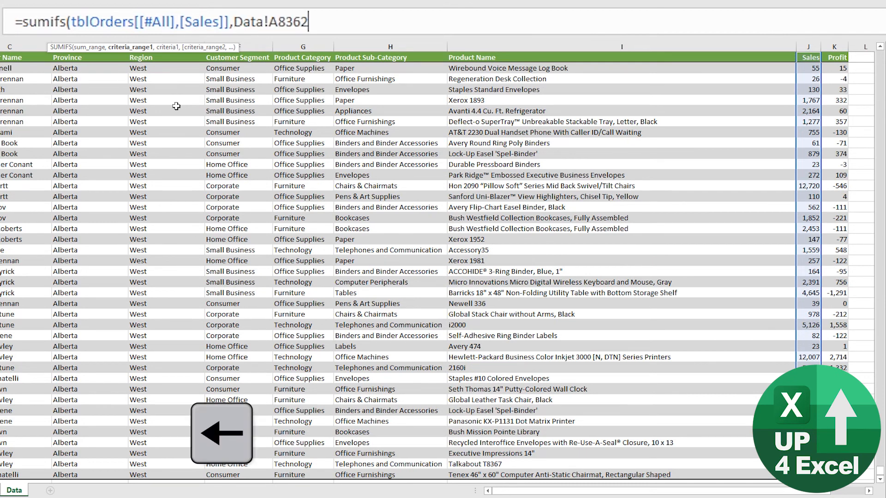
pyautogui.click(263, 56)
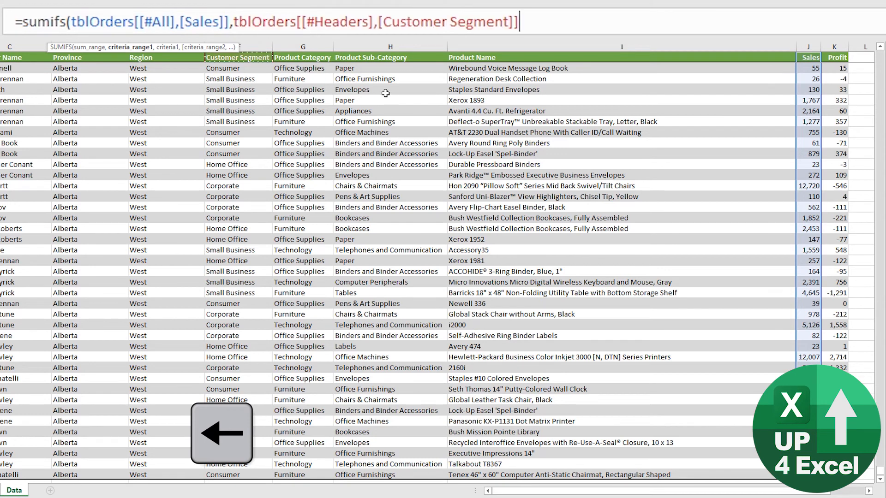
pyautogui.press('Right')
pyautogui.press('Right')
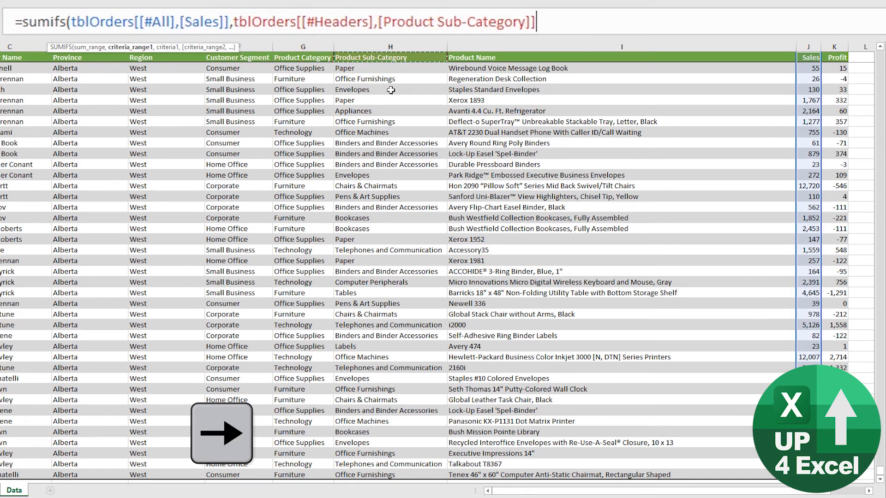
pyautogui.hotkey('ctrl', 'shift', 'Down')
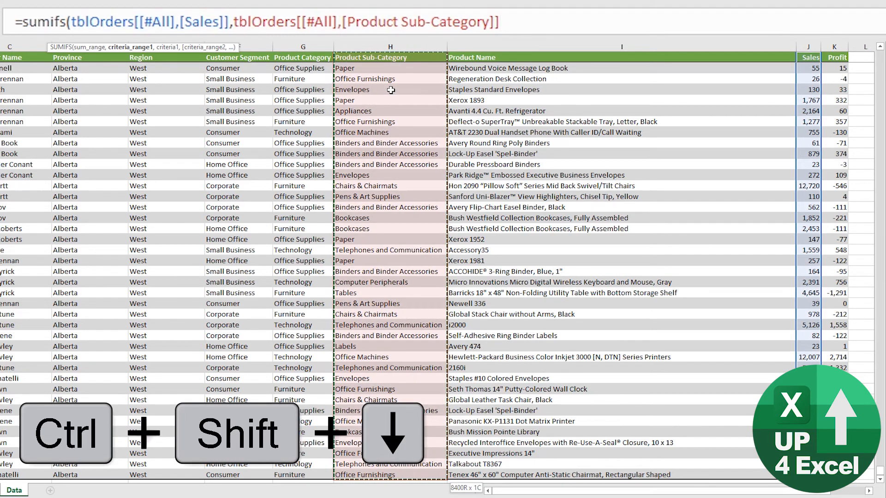
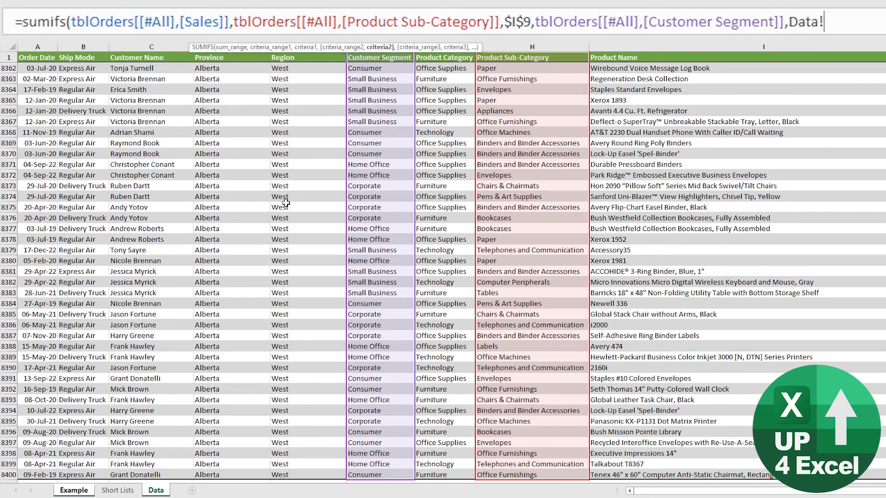
# Reference the Small Business label on the Example sheet as the Customer Segment criterion, locking only its column as $H14
pyautogui.click(76, 491)
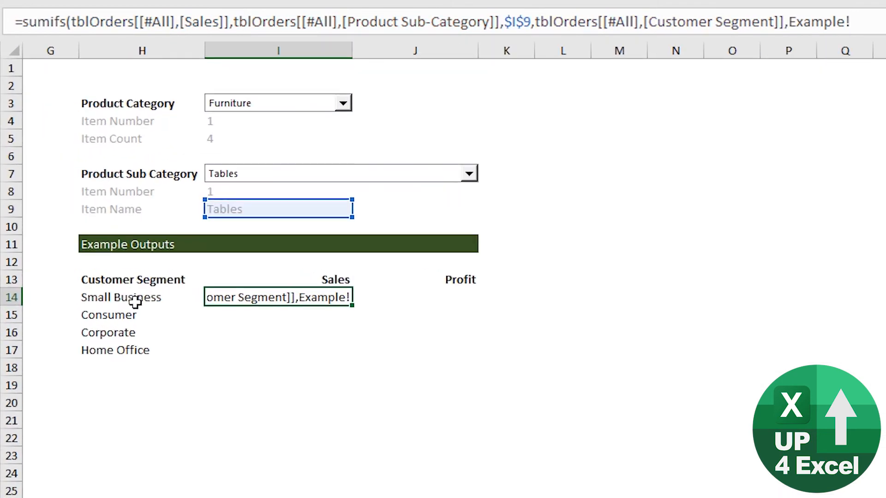
pyautogui.click(82, 224)
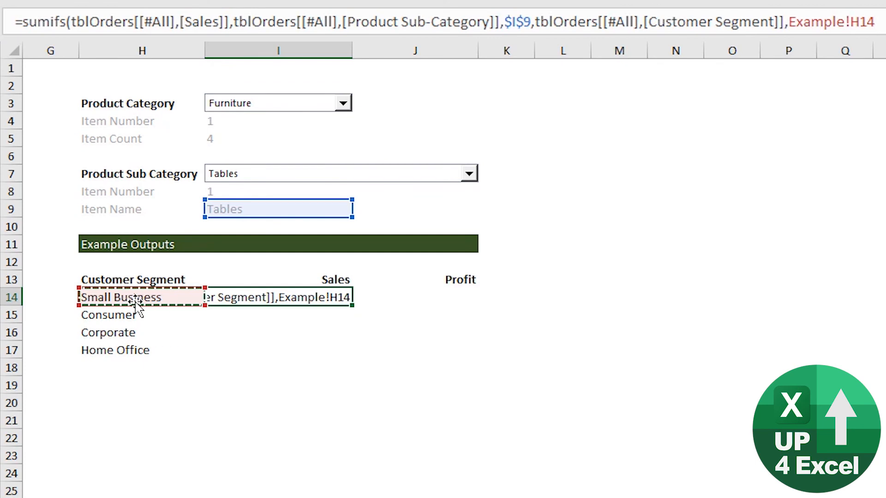
pyautogui.press('F4')
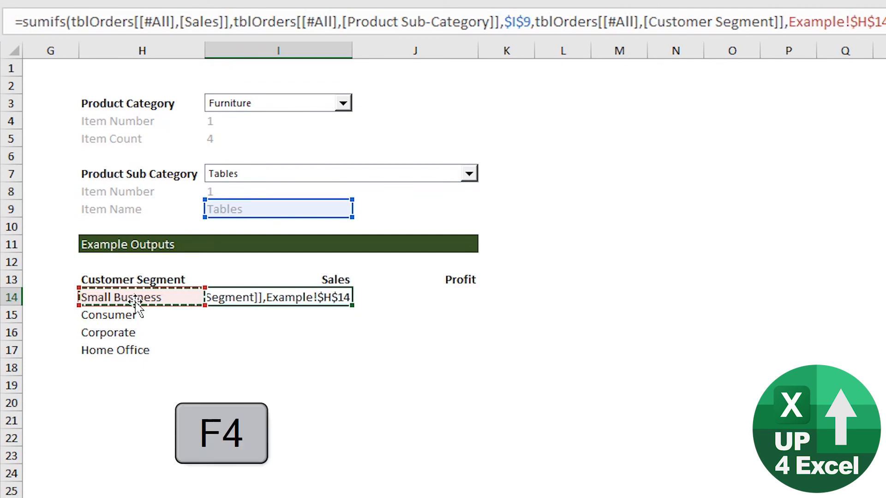
pyautogui.press('F4')
pyautogui.press('F4')
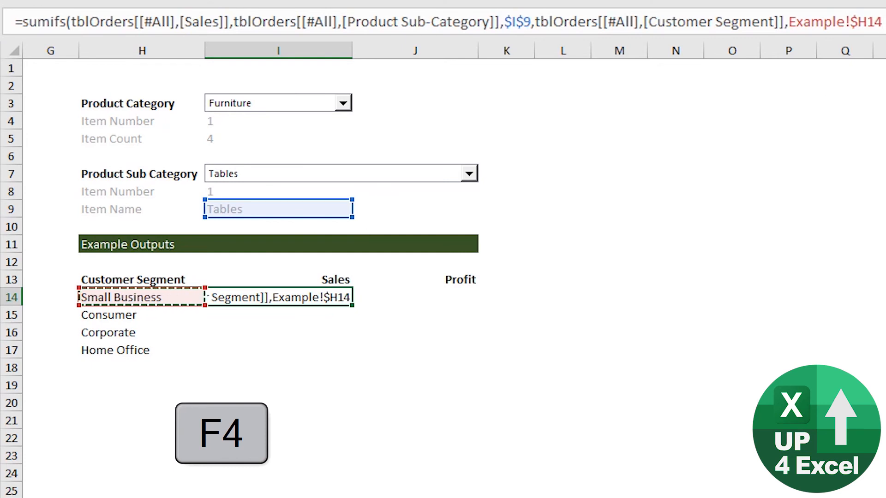
# Remove the Example! sheet prefix before $H14, close the SUMIFS parenthesis, and enter the formula in I14
pyautogui.click(850, 22)
pyautogui.hotkey('shift', 'Left')
pyautogui.hotkey('shift', 'Left')
pyautogui.hotkey('shift', 'Left')
pyautogui.hotkey('shift', 'Left')
pyautogui.hotkey('shift', 'Left')
pyautogui.hotkey('shift', 'Left')
pyautogui.hotkey('shift', 'Left')
pyautogui.hotkey('shift', 'Left')
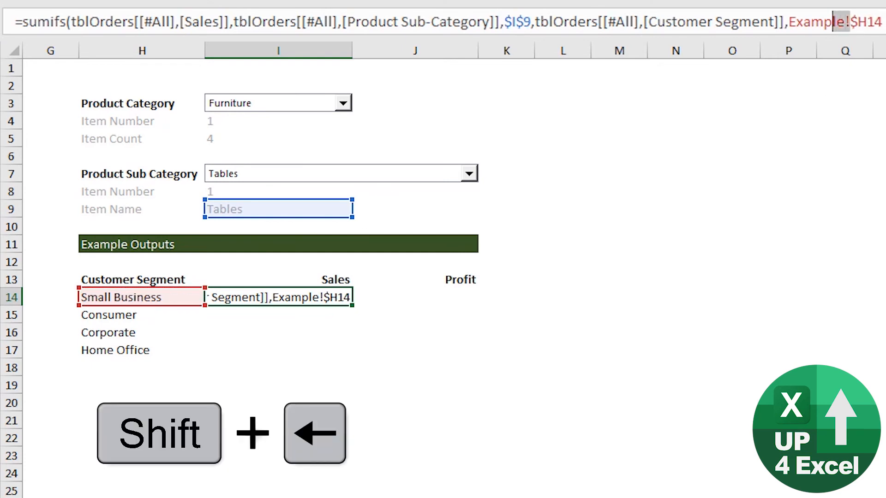
pyautogui.press('Delete')
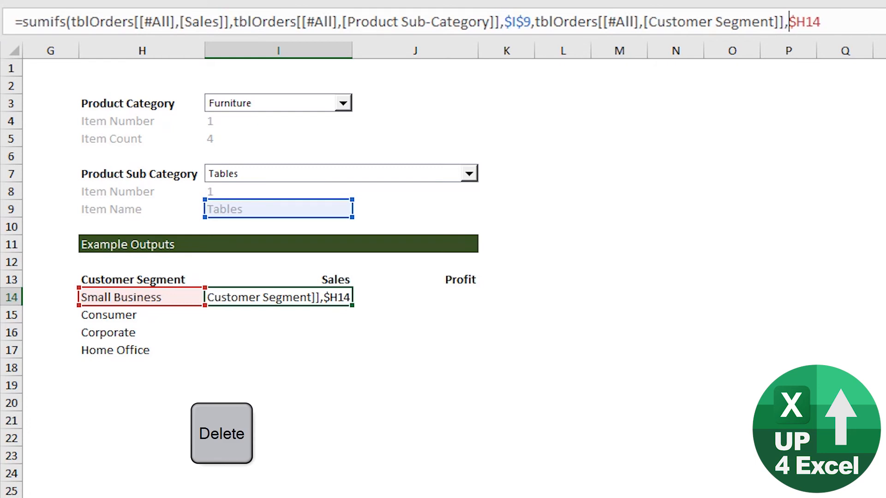
pyautogui.hotkey('ctrl', 'Right')
pyautogui.write(')')
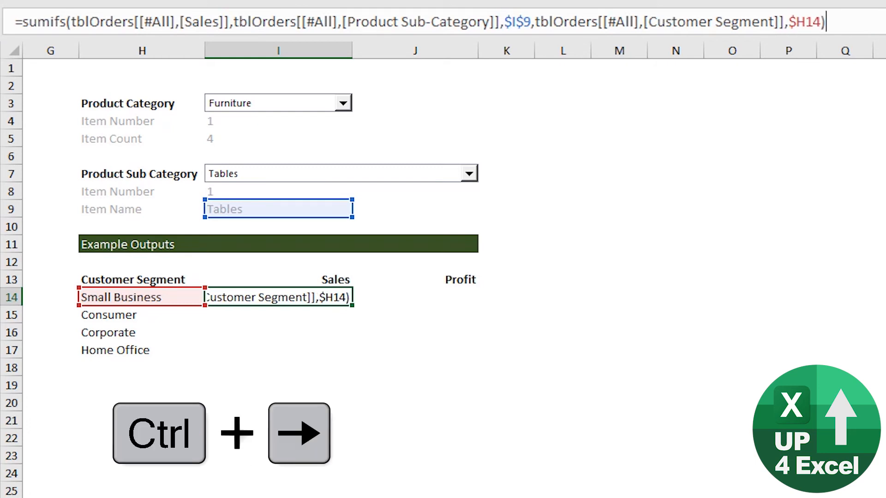
pyautogui.press('Return')
pyautogui.press('Up')
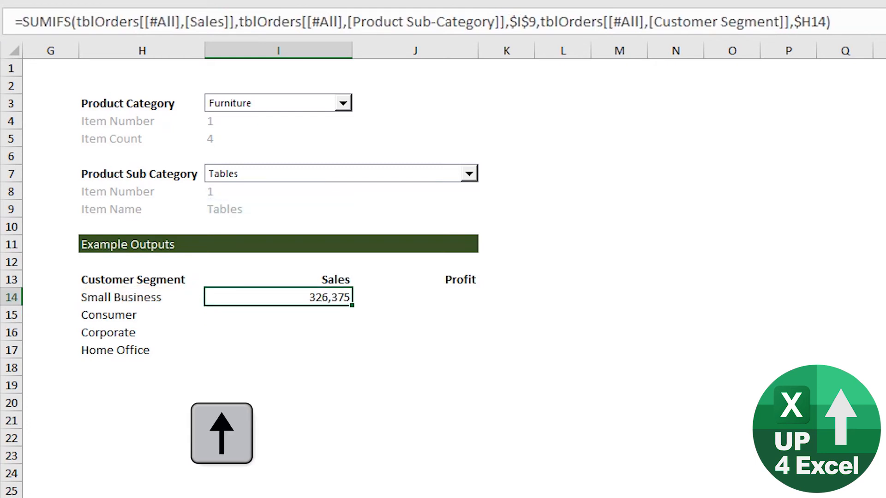
# Copy the Sales formula from I14 down through I17 for the remaining customer segments
pyautogui.hotkey('ctrl', 'c')
pyautogui.hotkey('shift', 'Down')
pyautogui.hotkey('shift', 'Down')
pyautogui.hotkey('shift', 'Down')
pyautogui.press('Return')
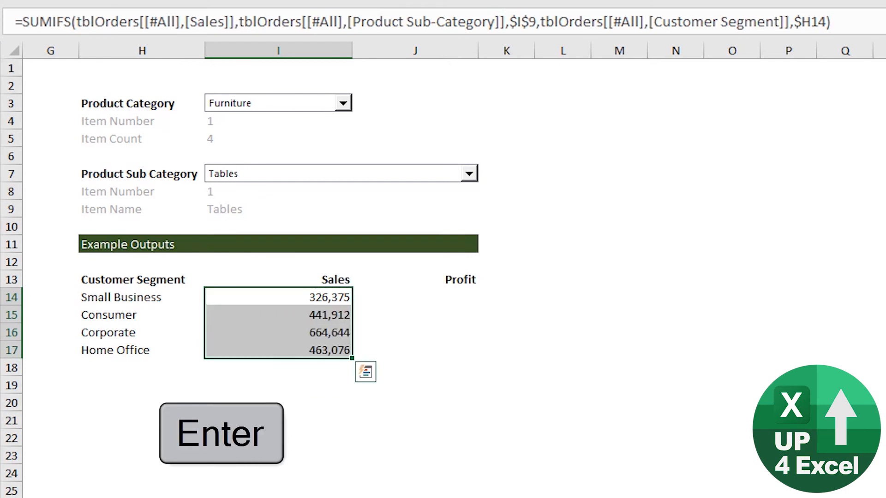
# Check the Sales formulas in cells I14 to I17 one by one, returning to I14
pyautogui.press('Up')
pyautogui.press('Down')
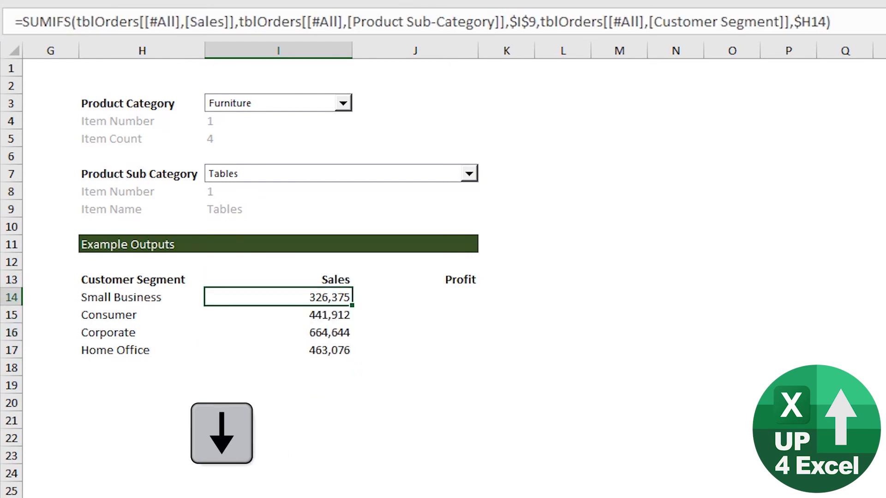
pyautogui.press('Down')
pyautogui.press('Down')
pyautogui.press('Down')
pyautogui.press('Up')
pyautogui.press('Up')
pyautogui.press('Up')
# Test the dropdowns with Product Category Office Supplies, trying sub category Appliances and settling on Pens & Art Supplies
pyautogui.click(343, 104)
pyautogui.click(307, 130)
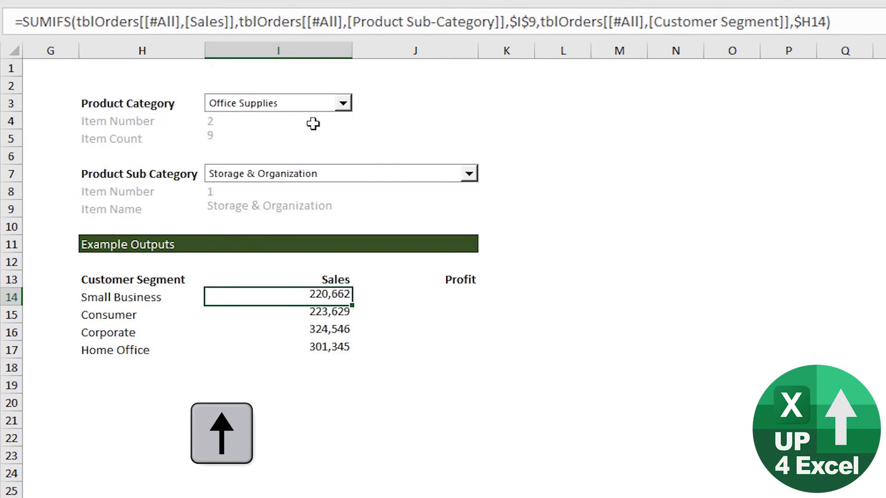
pyautogui.click(360, 175)
pyautogui.click(332, 215)
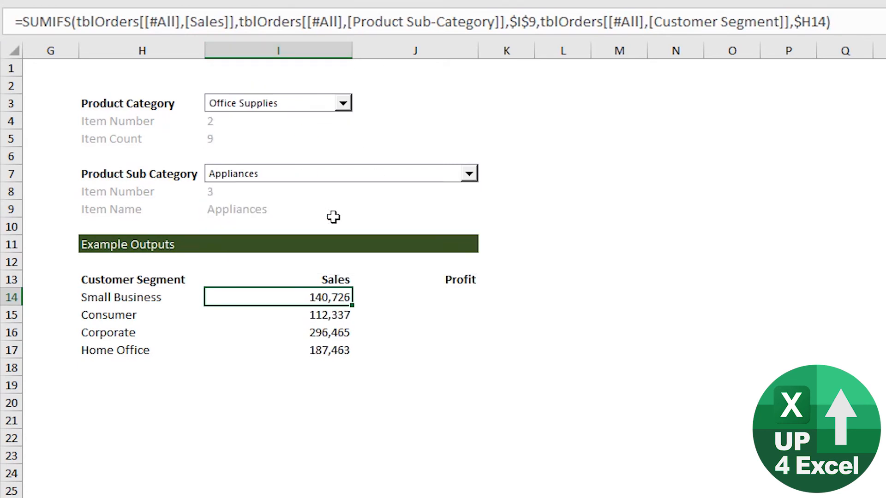
pyautogui.click(439, 169)
pyautogui.click(381, 235)
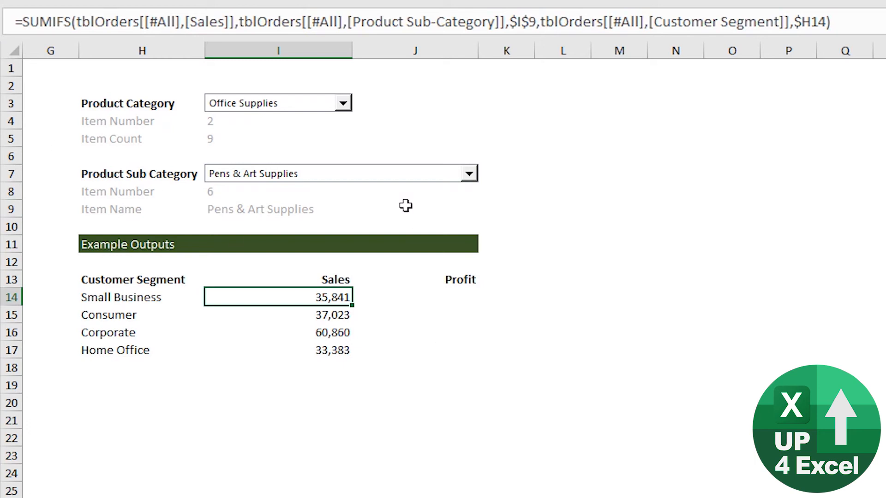
# Copy the Small Business Sales formula from I14 into Profit cell J14
pyautogui.hotkey('ctrl', 'c')
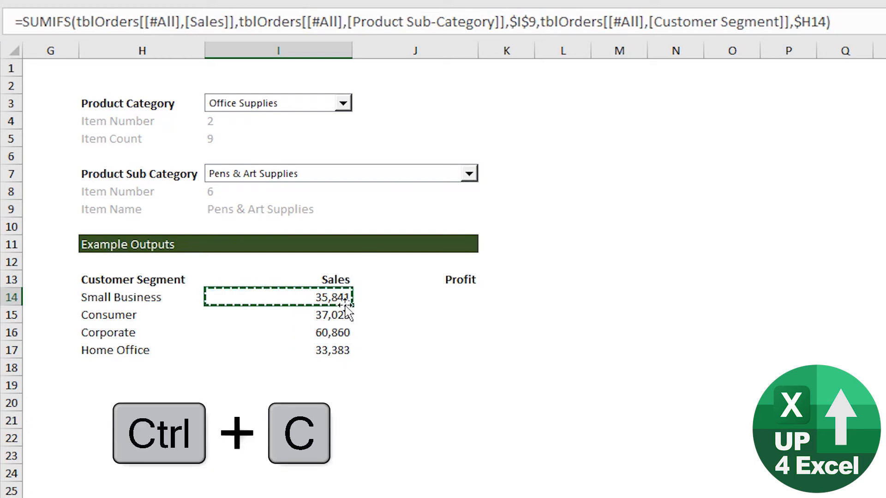
pyautogui.press('Right')
pyautogui.hotkey('ctrl', 'v')
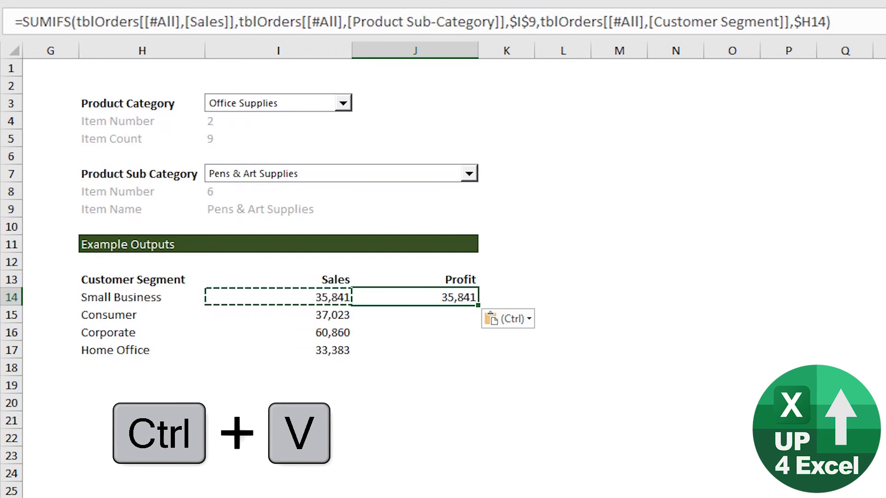
# Change the sum column in J14's SUMIFS formula from Sales to Profit
pyautogui.click(225, 21)
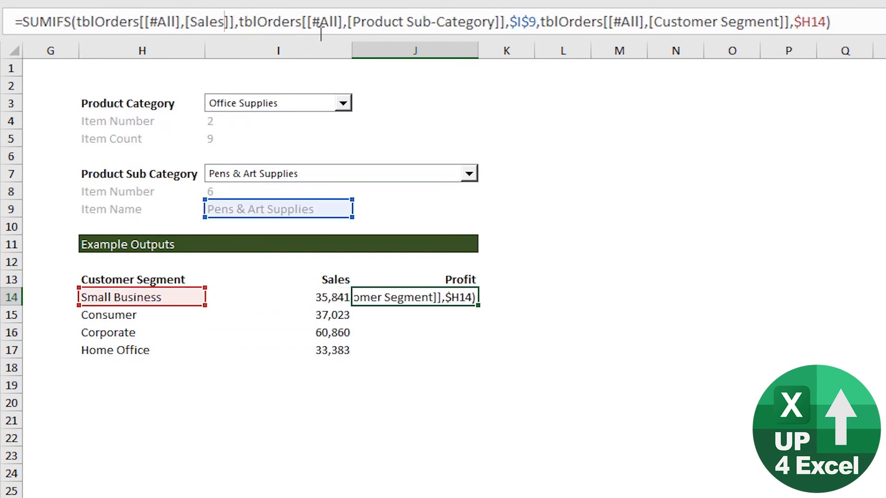
pyautogui.hotkey('ctrl', 'shift', 'Left')
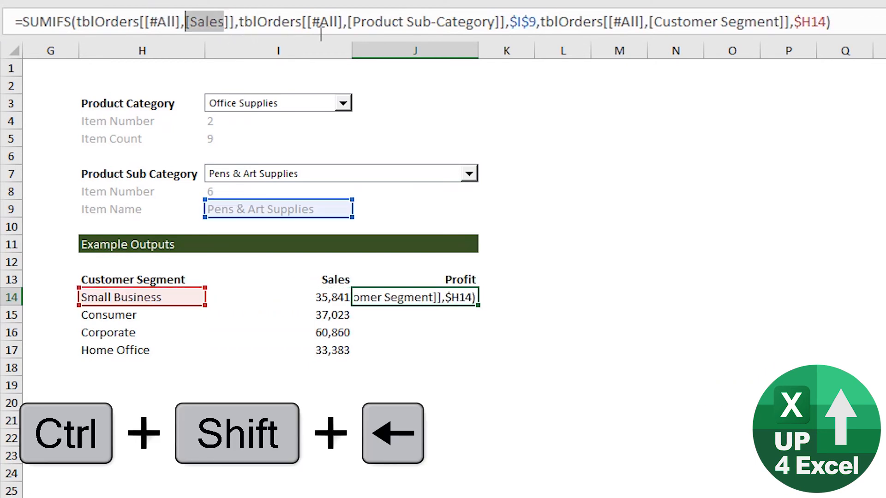
pyautogui.hotkey('shift', 'Right')
pyautogui.write('Pr')
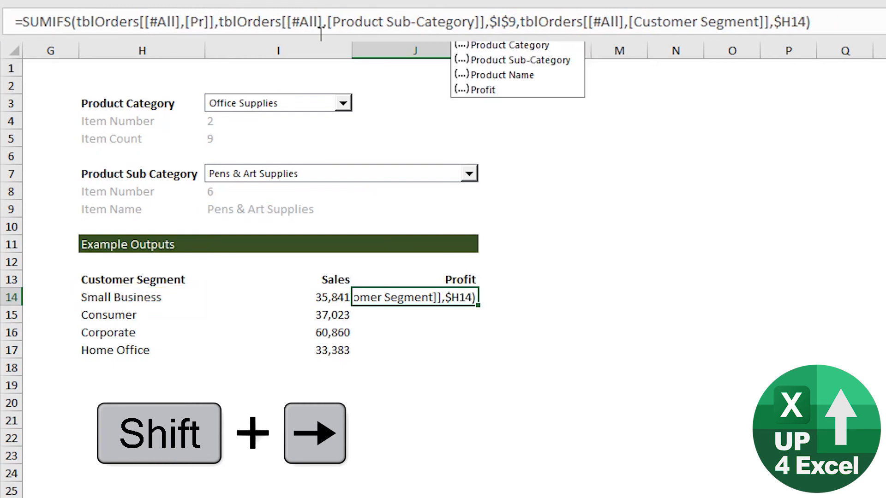
pyautogui.click(492, 91)
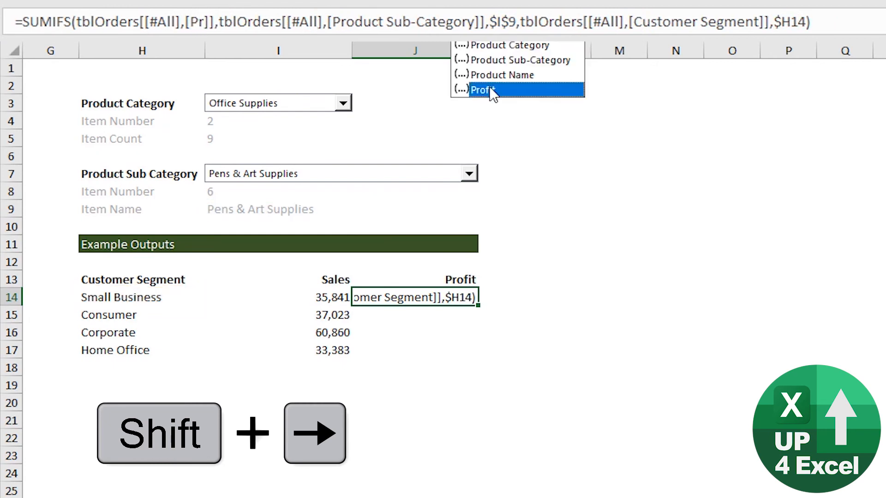
pyautogui.press('Tab')
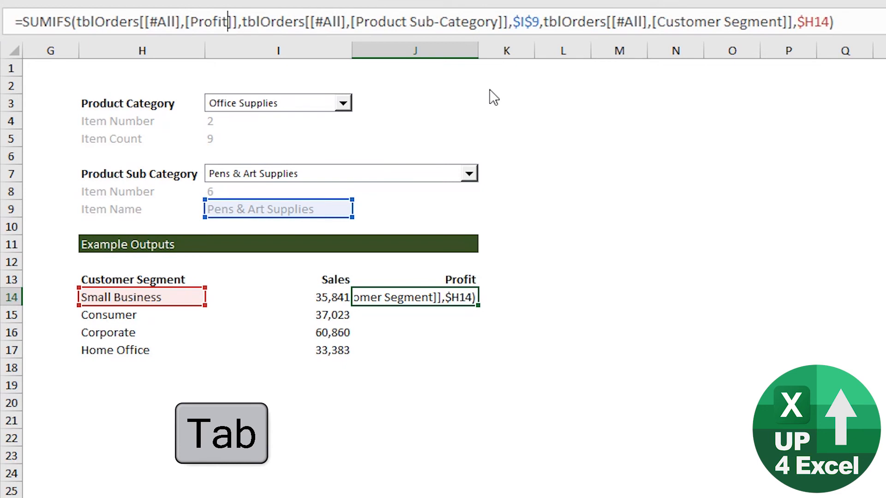
pyautogui.press('Return')
pyautogui.press('Up')
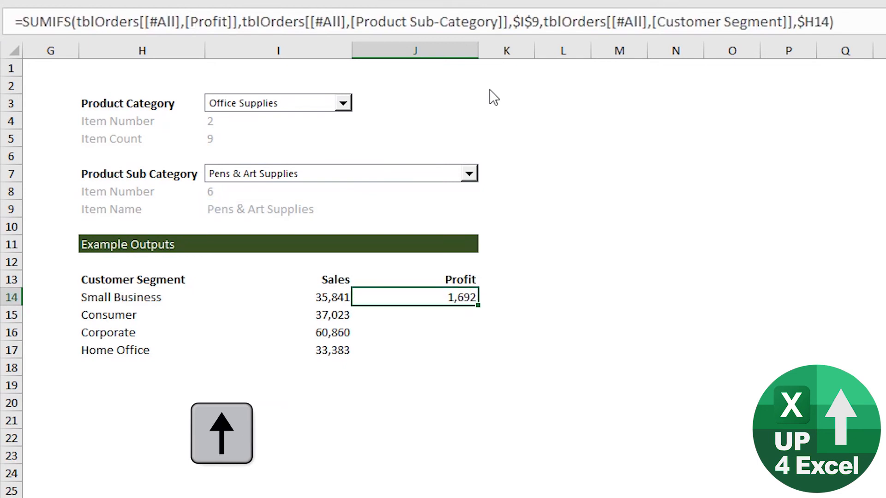
# Fill the Profit formula from J14 down through J17 for the remaining customer segments
pyautogui.hotkey('ctrl', 'c')
pyautogui.hotkey('shift', 'Down')
pyautogui.hotkey('shift', 'Down')
pyautogui.hotkey('shift', 'Down')
pyautogui.hotkey('shift', 'Down')
pyautogui.hotkey('shift', 'Up')
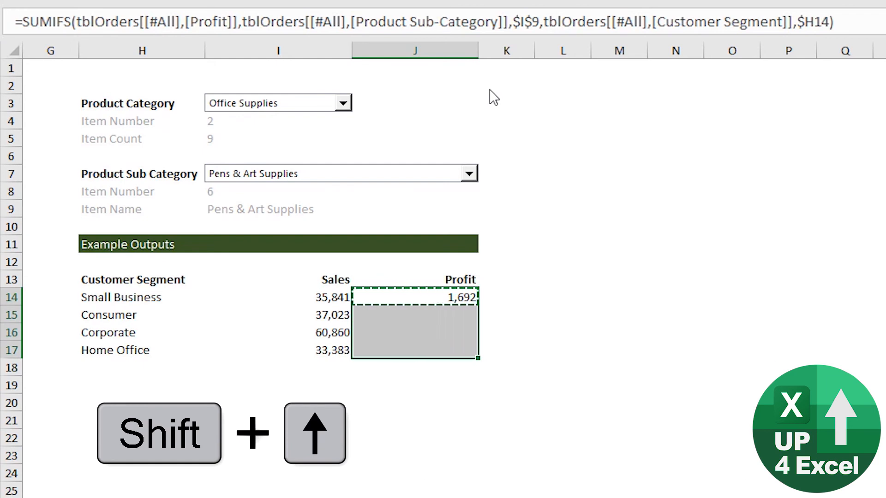
pyautogui.hotkey('ctrl', 'd')
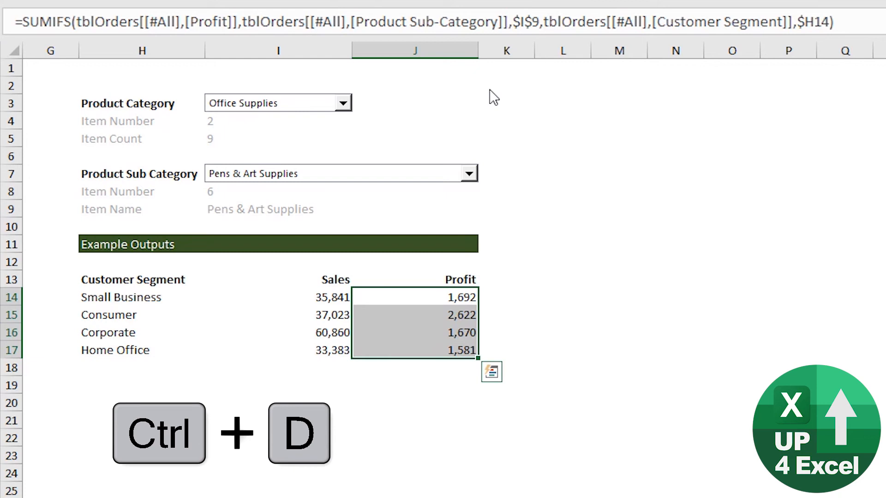
pyautogui.press('Right')
pyautogui.press('Left')
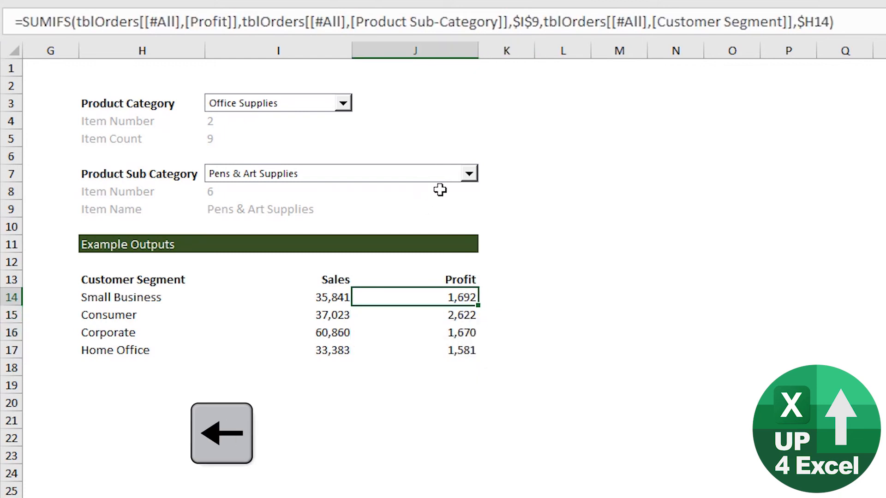
# Test the Sales and Profit outputs with sub category Appliances, then return to Pens & Art Supplies
pyautogui.click(446, 176)
pyautogui.click(424, 199)
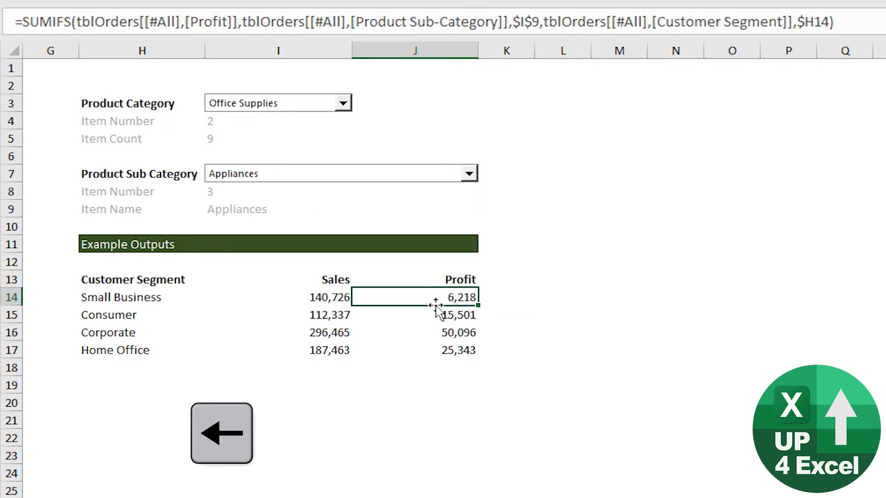
pyautogui.click(441, 176)
pyautogui.click(378, 235)
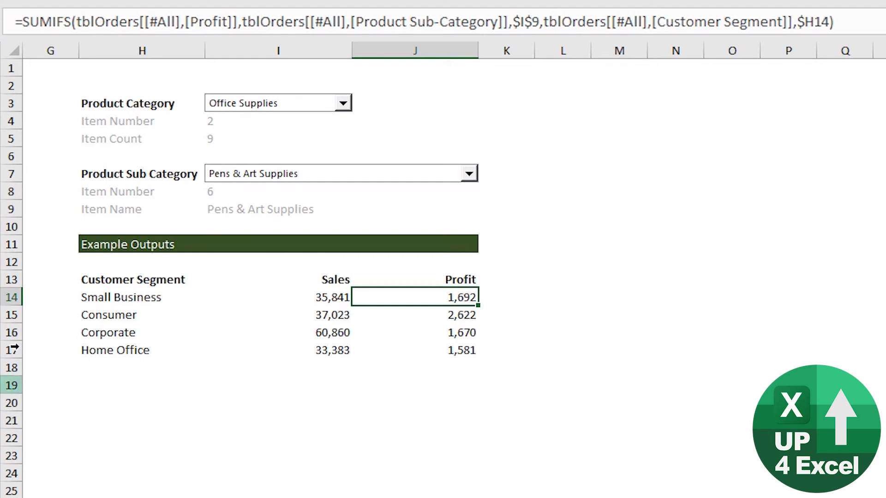
# Insert a default chart from the Customer Segment, Sales and Profit table in H13:J17
pyautogui.click(115, 279)
pyautogui.moveTo(116, 280); pyautogui.dragTo(323, 315)
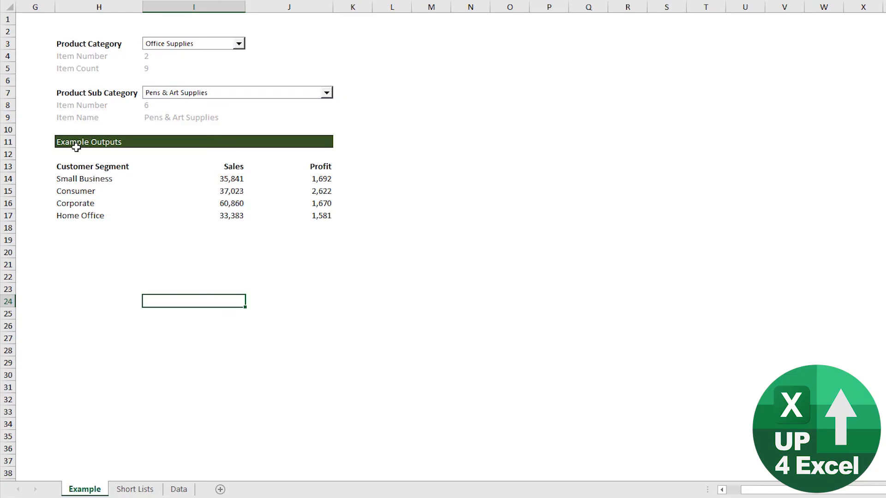
pyautogui.moveTo(65, 167); pyautogui.dragTo(302, 217)
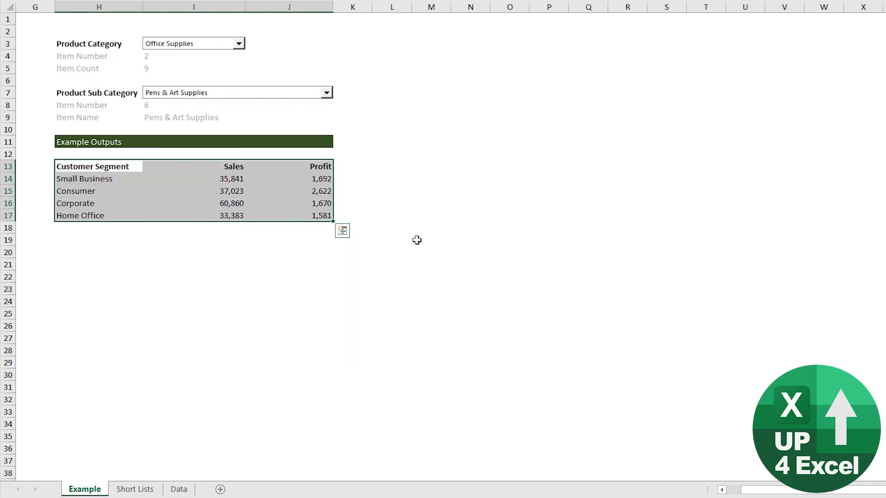
pyautogui.hotkey('alt', 'F1')
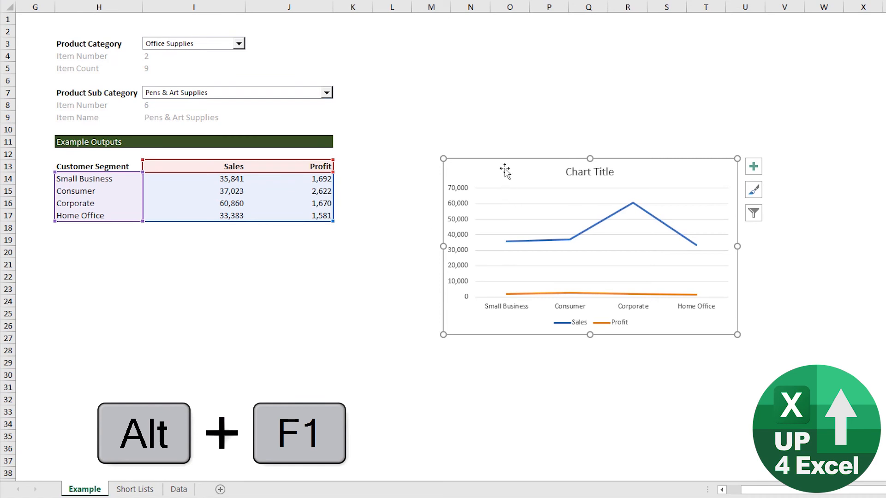
# Place the chart directly below the table and resize it to span columns H to J with a reduced height
pyautogui.moveTo(507, 168); pyautogui.dragTo(118, 242)
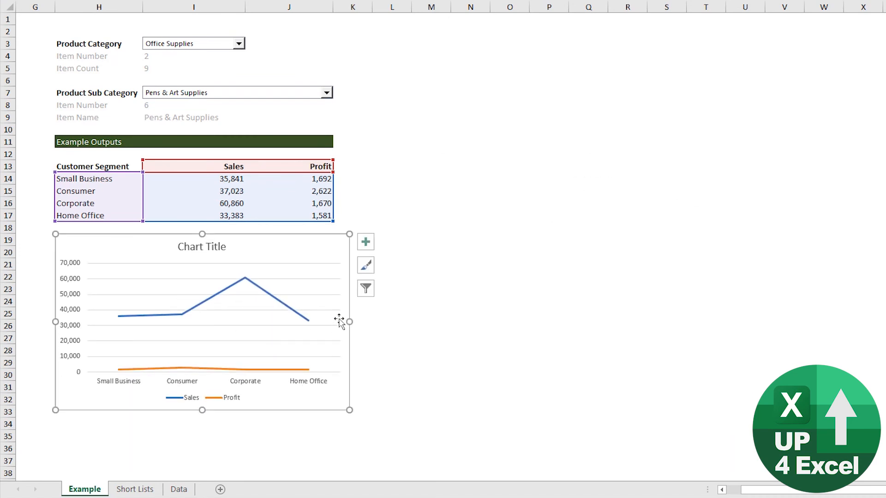
pyautogui.moveTo(349, 322); pyautogui.dragTo(325, 323)
pyautogui.moveTo(193, 410); pyautogui.dragTo(197, 381)
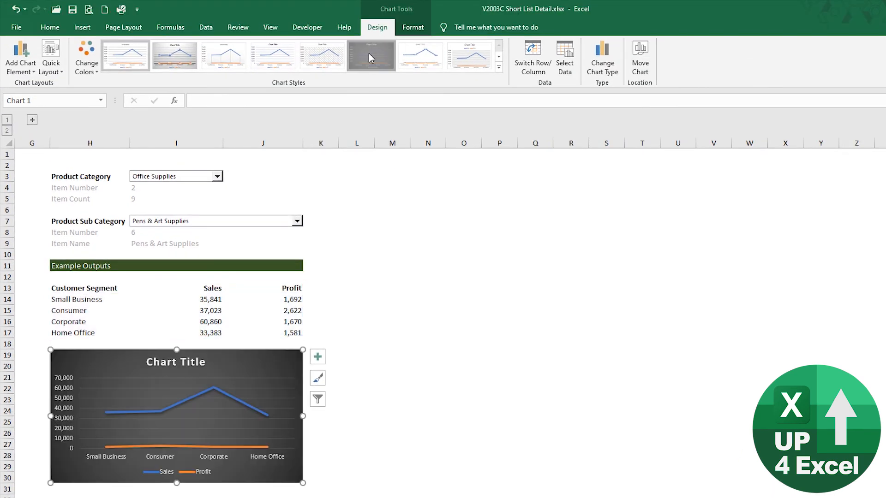
# Apply the dark gray chart style and the colorful palette that begins with green, blue and yellow
pyautogui.click(369, 54)
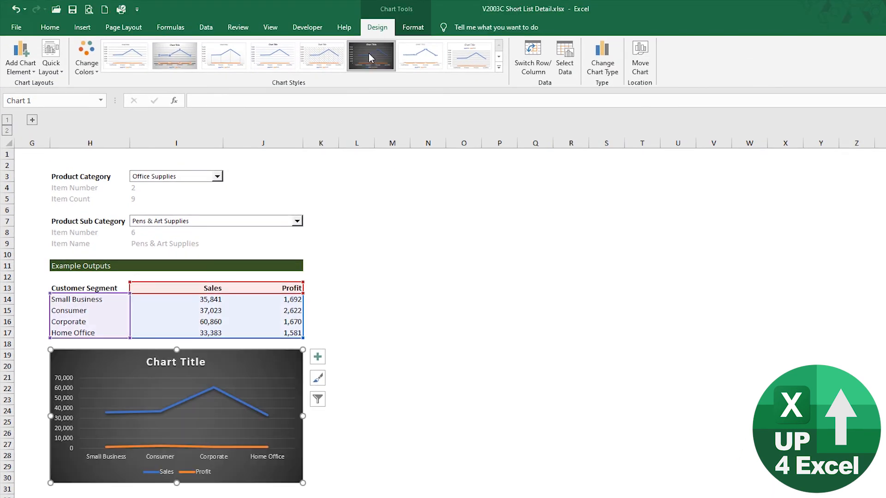
pyautogui.click(93, 72)
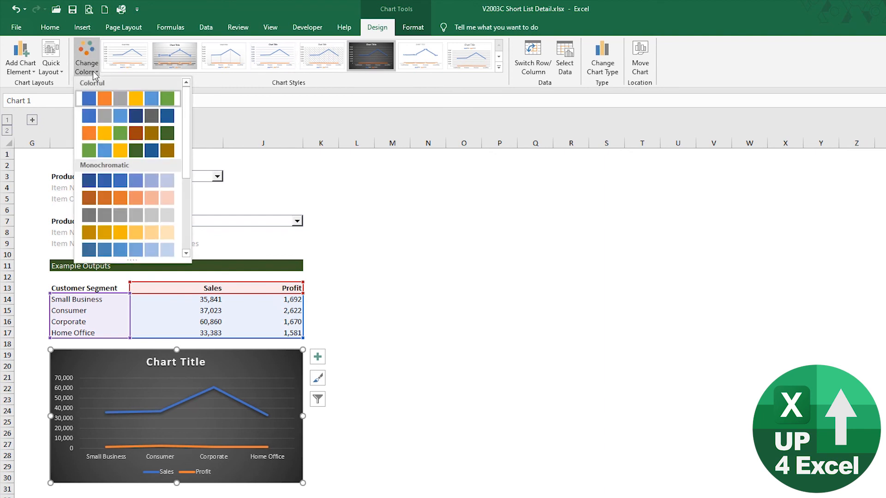
pyautogui.click(118, 153)
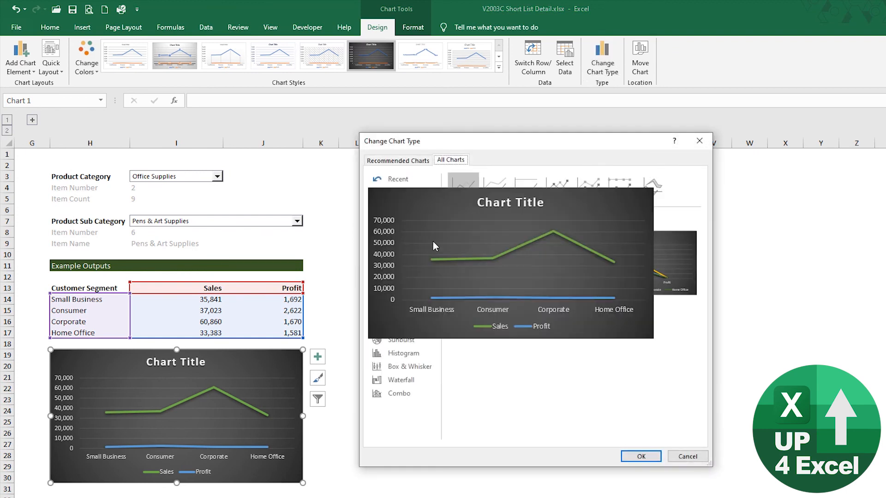
# Change the chart type from line to clustered column, with Sales and Profit as the series
pyautogui.click(402, 207)
pyautogui.moveTo(492, 284)
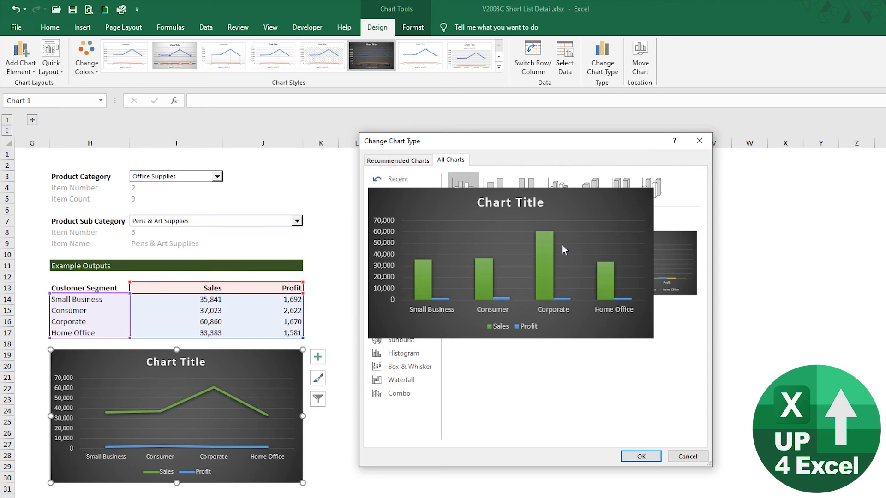
pyautogui.click(642, 457)
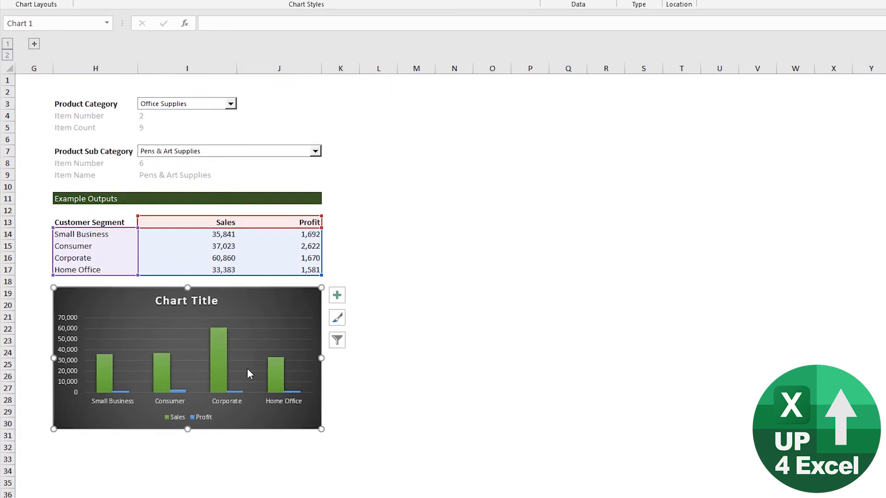
# Add data labels to the Sales and Profit columns and delete the chart's vertical axis
pyautogui.rightClick(218, 367)
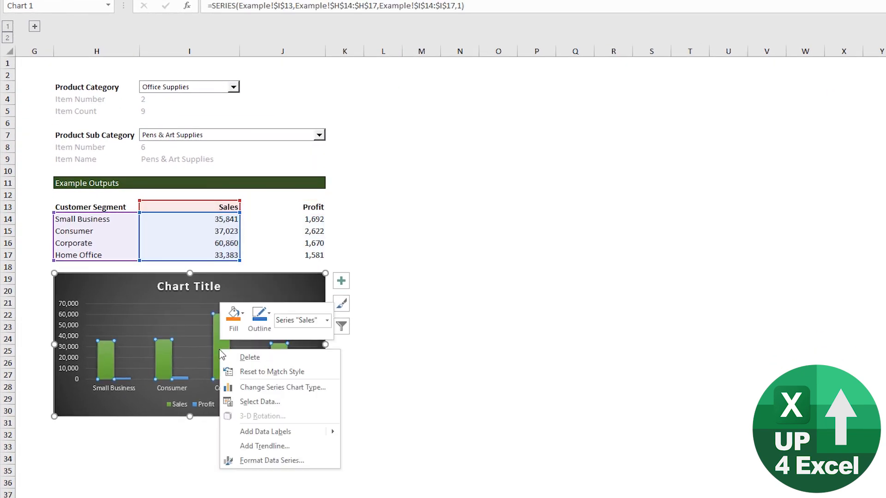
pyautogui.click(263, 431)
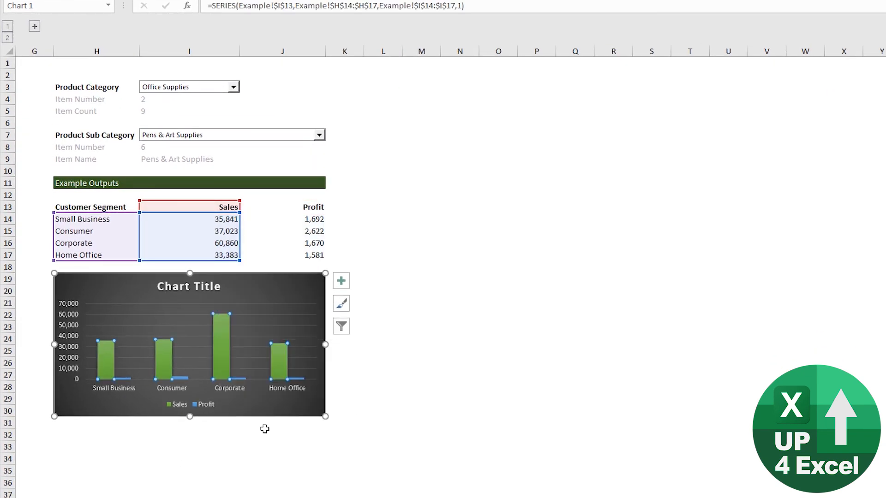
pyautogui.rightClick(225, 346)
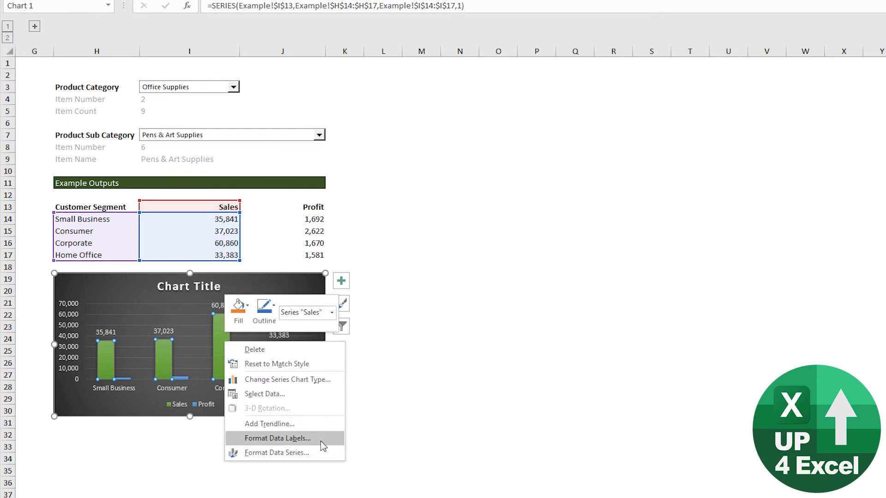
pyautogui.click(183, 382)
pyautogui.click(185, 379)
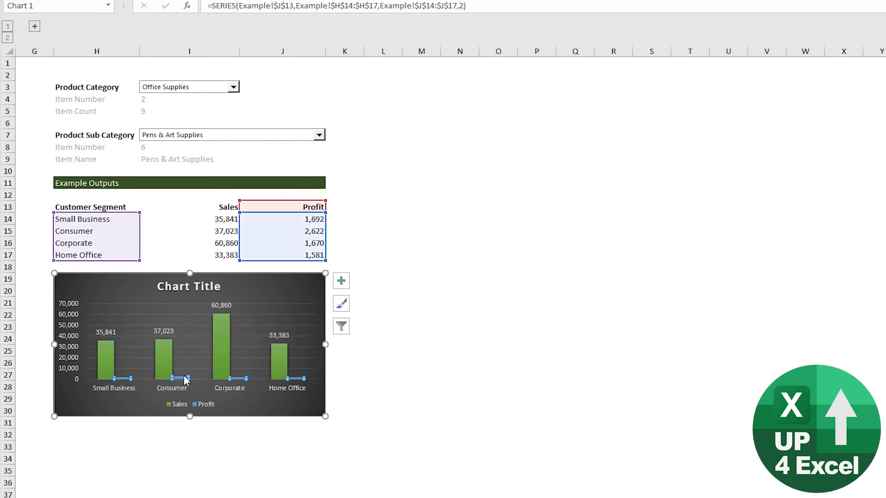
pyautogui.rightClick(185, 379)
pyautogui.click(273, 457)
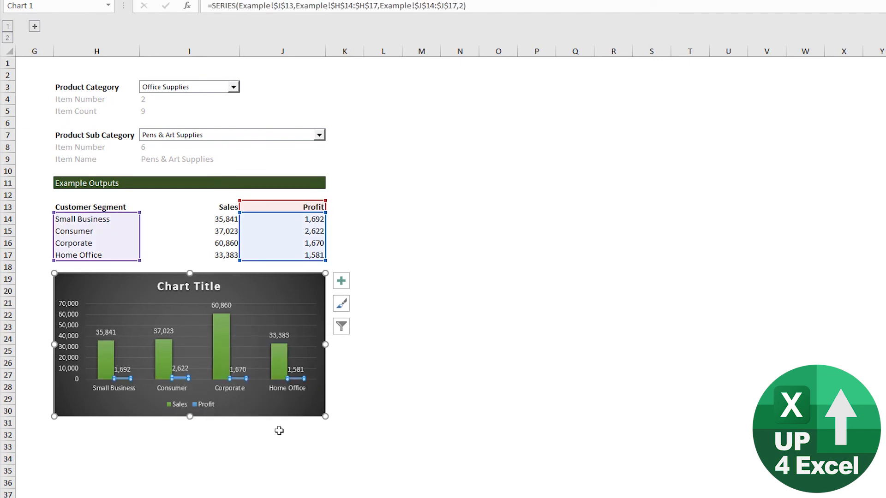
pyautogui.click(73, 354)
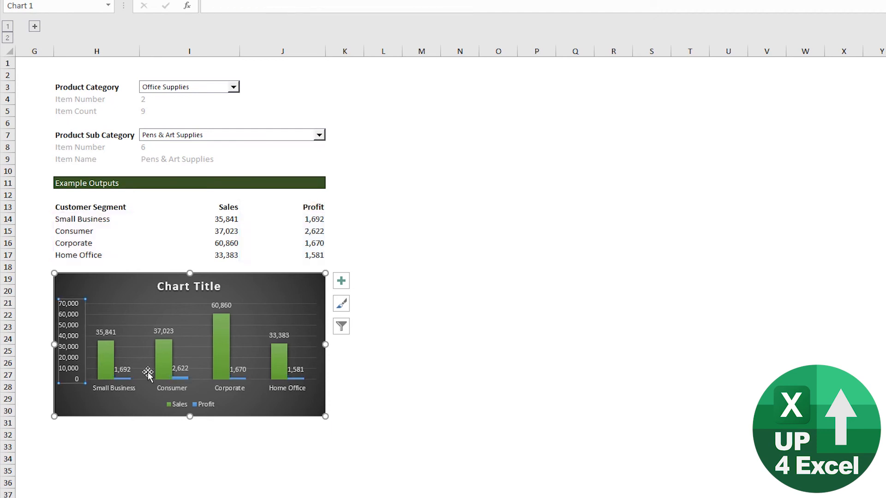
pyautogui.press('Delete')
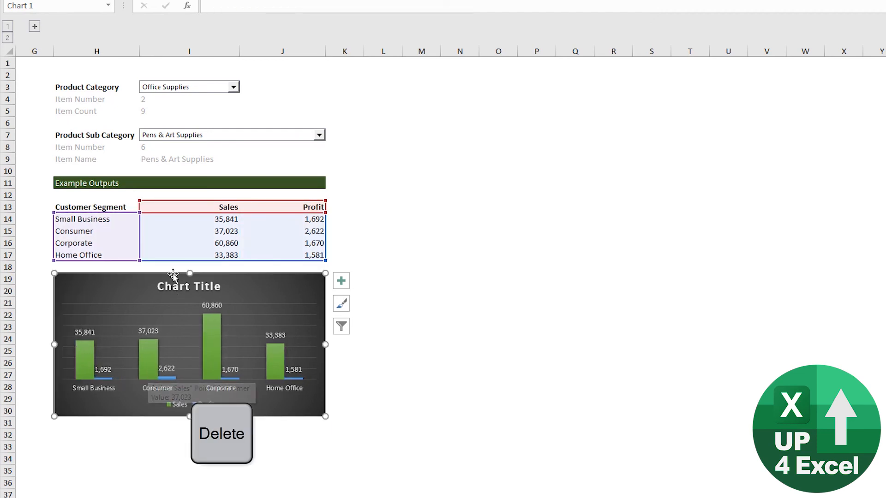
# Link the chart title to the sub category Item Name in cell I9 and move it to the chart's upper-left corner
pyautogui.click(178, 291)
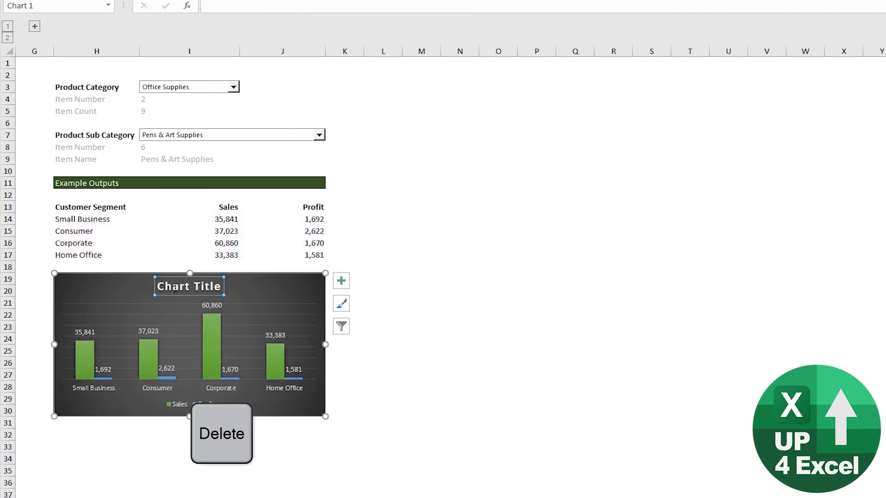
pyautogui.write('=')
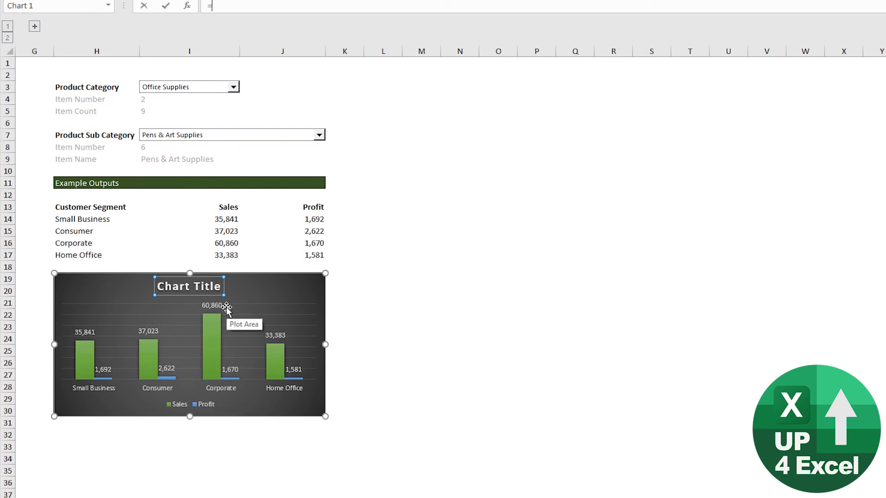
pyautogui.click(171, 158)
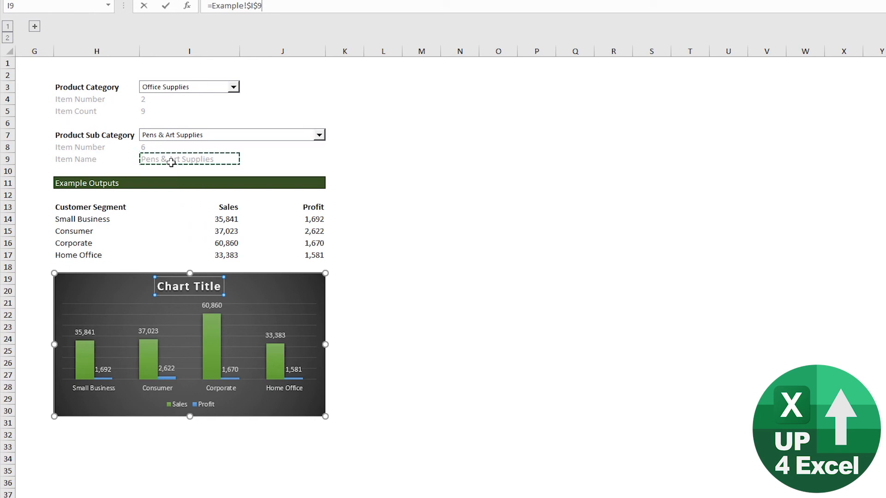
pyautogui.press('Return')
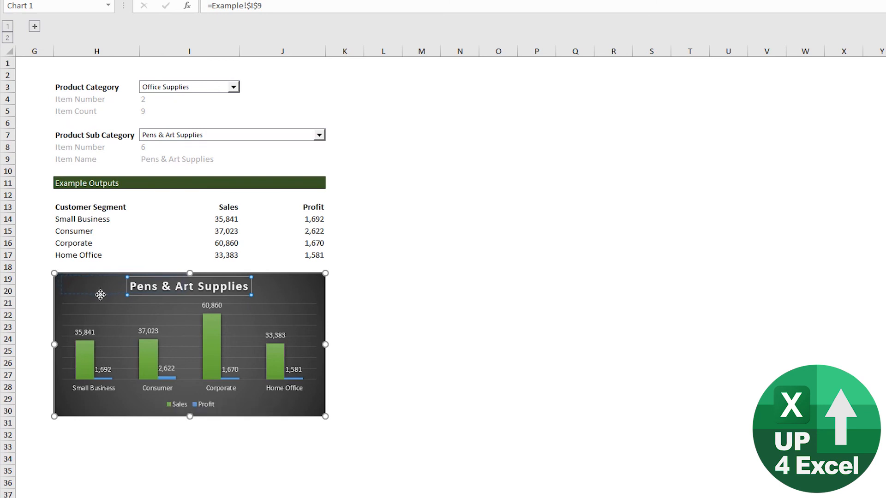
pyautogui.moveTo(102, 298); pyautogui.dragTo(102, 298)
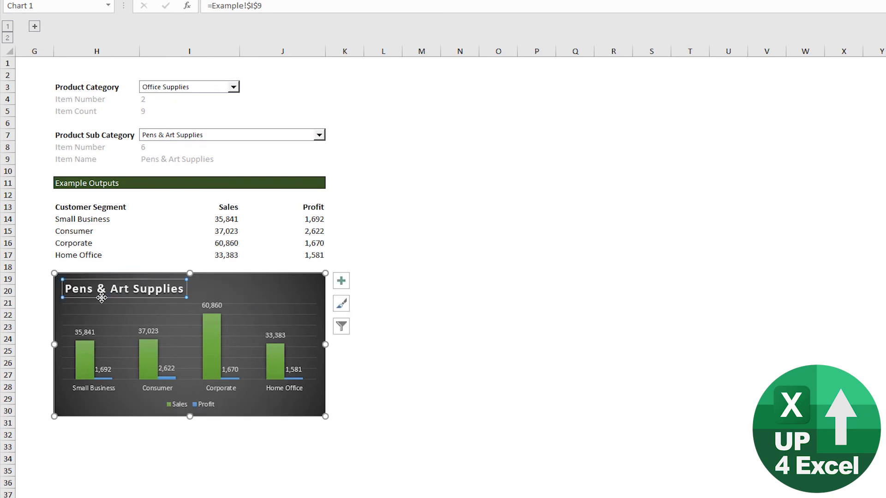
# Move the legend to the chart's upper-right corner and extend the plot area down into the freed space
pyautogui.click(204, 408)
pyautogui.moveTo(289, 305); pyautogui.dragTo(299, 291)
pyautogui.click(189, 376)
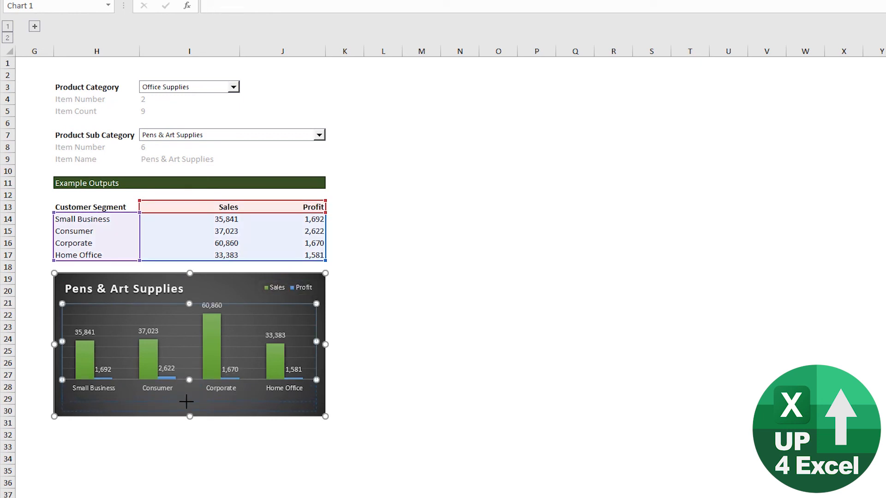
pyautogui.moveTo(186, 400); pyautogui.dragTo(187, 401)
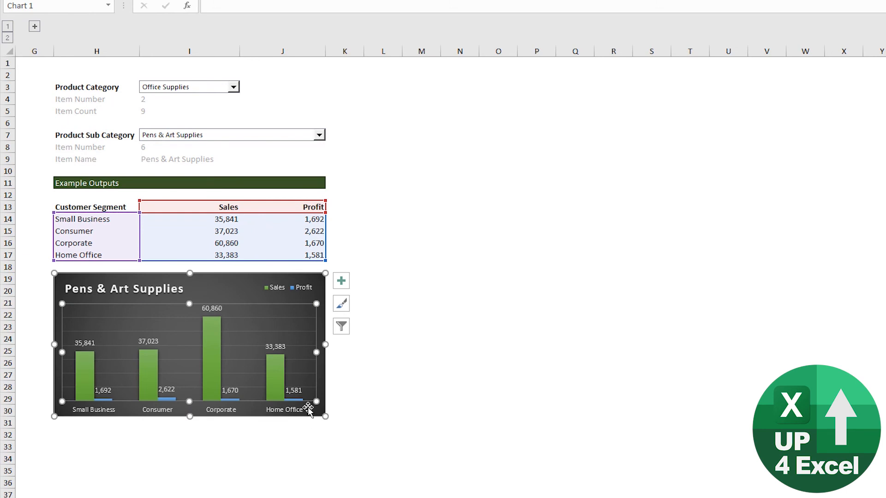
# Set the label position of the chart's horizontal category axis to Low
pyautogui.click(231, 414)
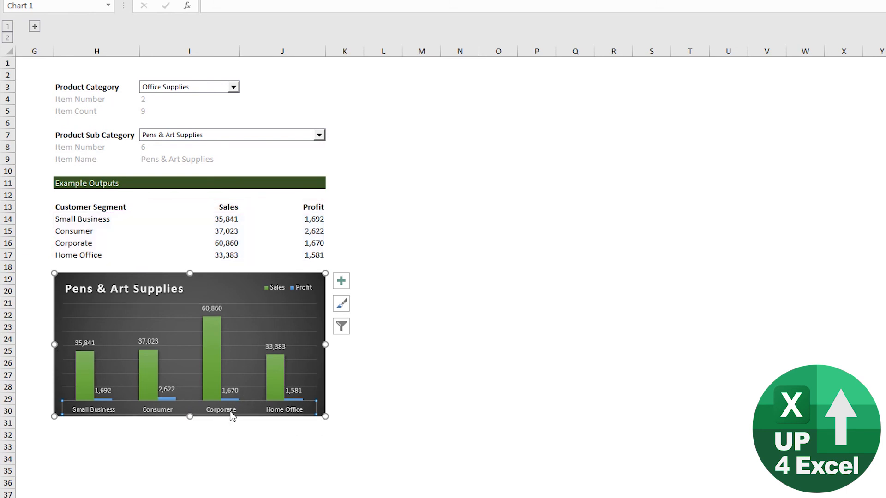
pyautogui.rightClick(231, 415)
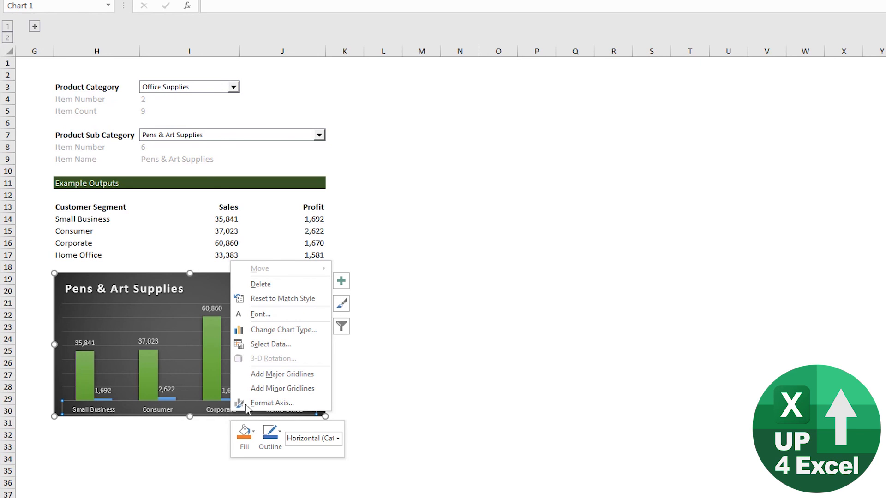
pyautogui.press('Escape')
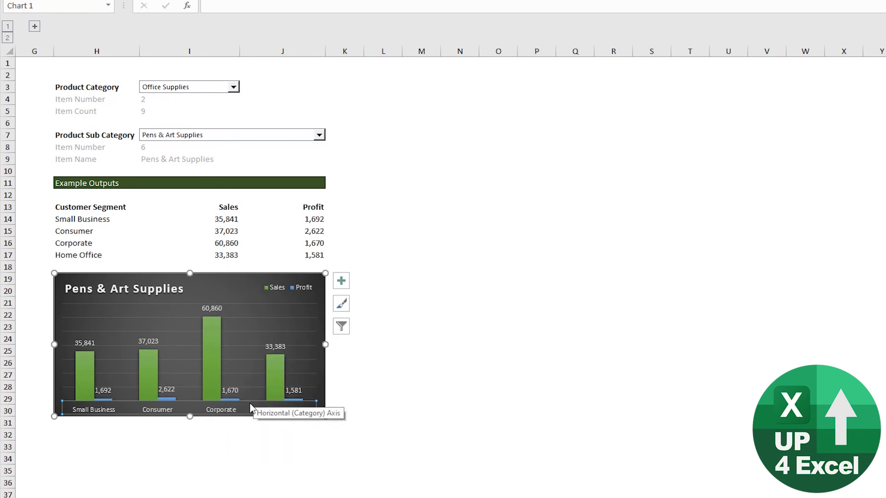
pyautogui.moveTo(884, 53); pyautogui.dragTo(459, 89)
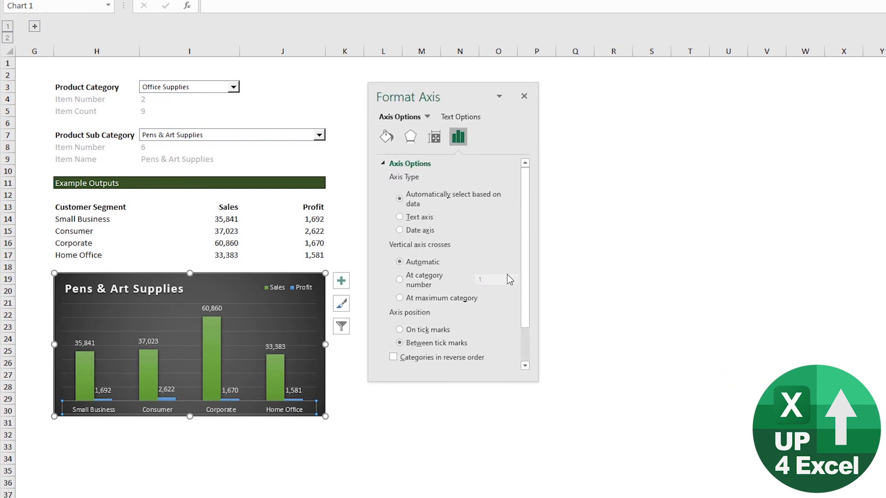
pyautogui.scroll(-3, 445, 249)
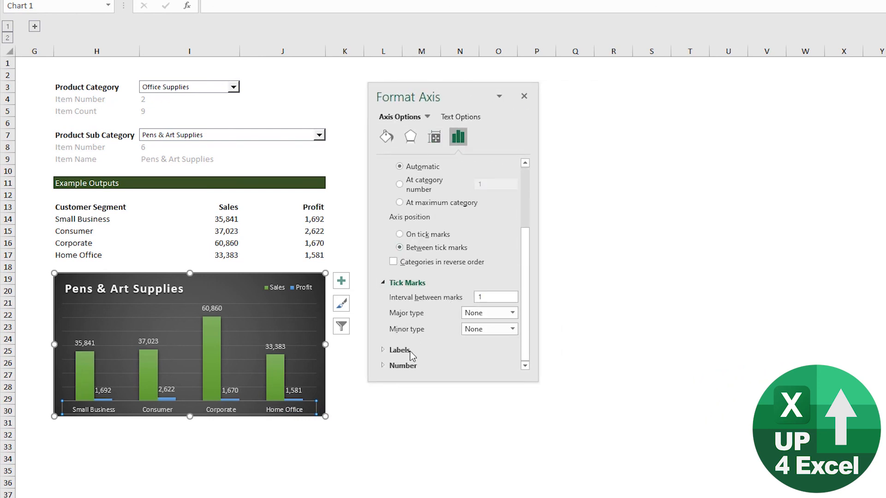
pyautogui.click(382, 350)
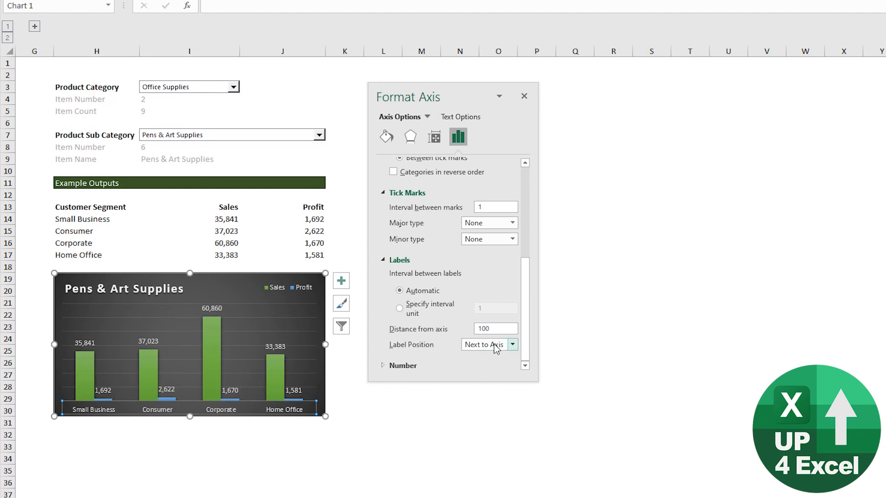
pyautogui.click(495, 349)
pyautogui.click(490, 381)
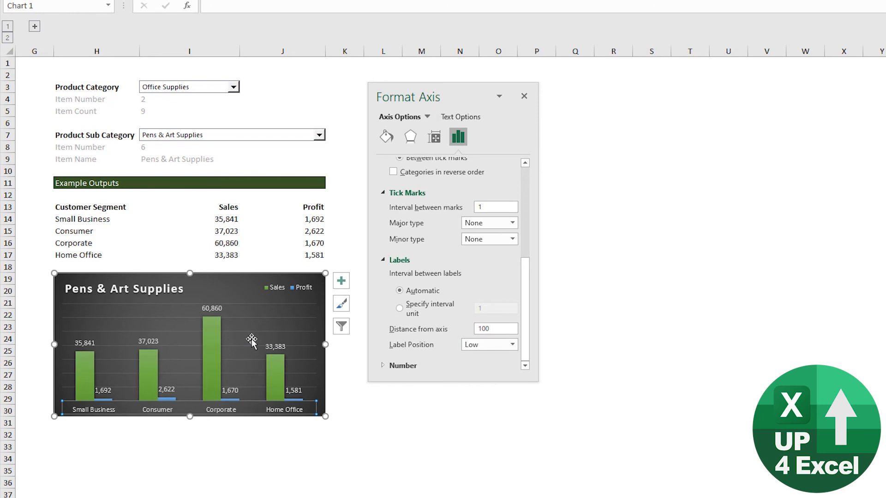
# Switch the product sub category to Appliances and select the chart's Profit columns
pyautogui.click(235, 396)
pyautogui.click(234, 400)
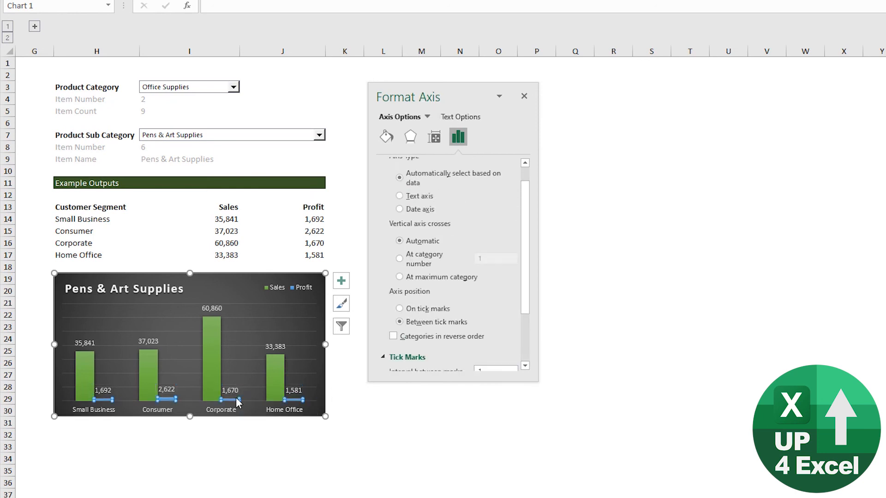
pyautogui.click(237, 398)
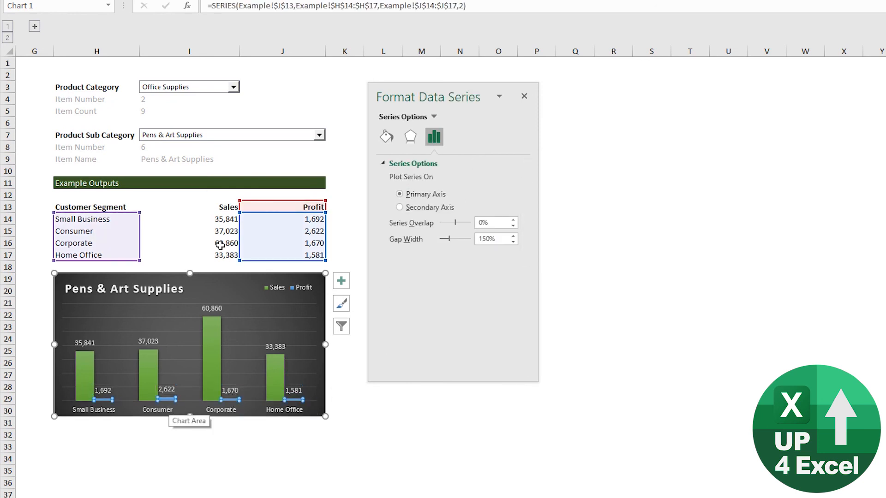
pyautogui.click(226, 207)
pyautogui.click(281, 138)
pyautogui.click(261, 150)
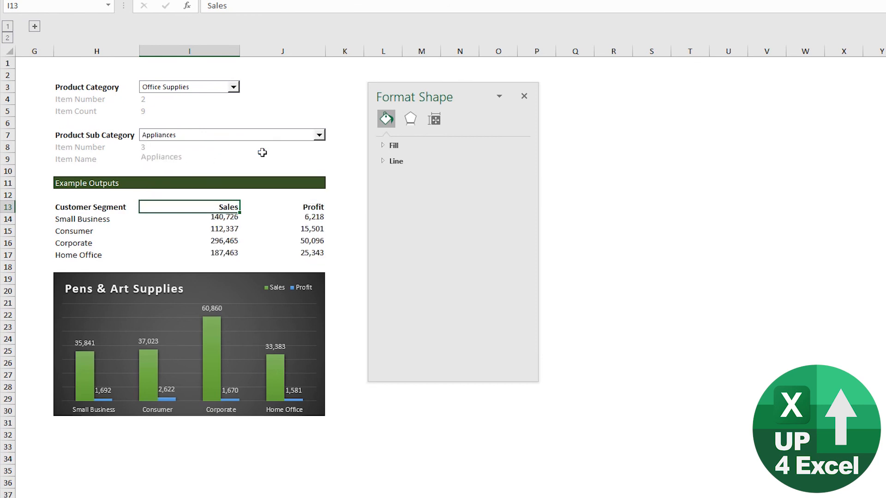
pyautogui.click(233, 397)
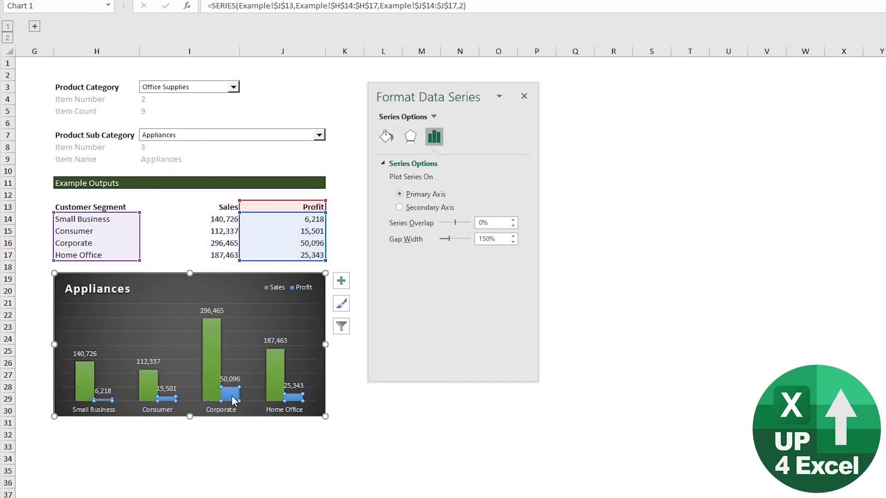
# Switch the number format of the chart's Sales data labels to the Custom category
pyautogui.click(226, 310)
pyautogui.click(457, 137)
pyautogui.scroll(-1, 433, 333)
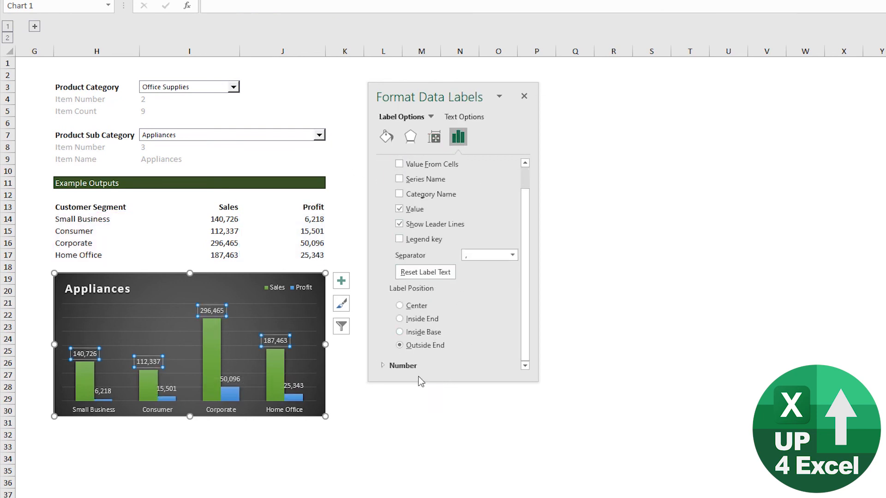
pyautogui.click(416, 367)
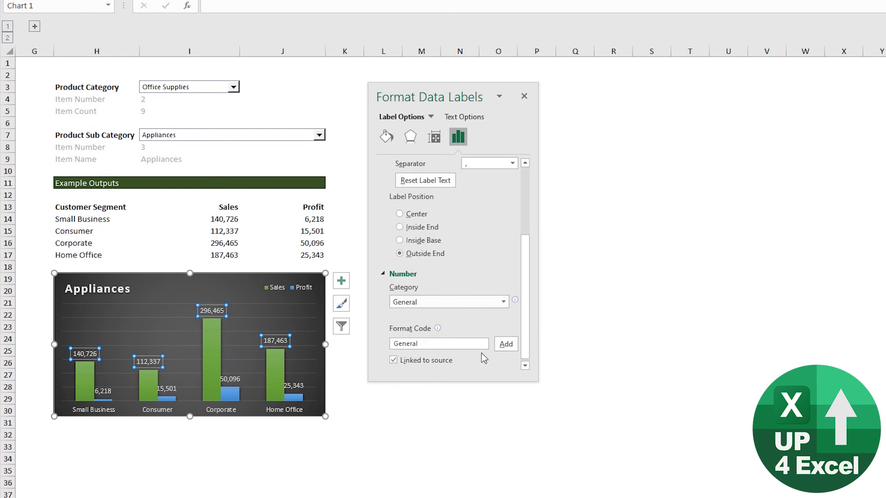
pyautogui.click(500, 303)
pyautogui.click(406, 440)
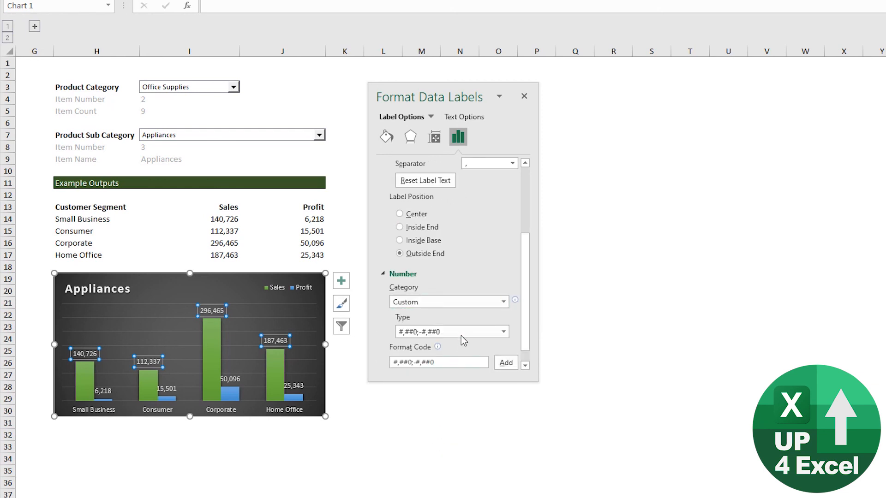
# Replace the Sales data labels' format code with 0,;-0, and add it as a custom format
pyautogui.click(441, 362)
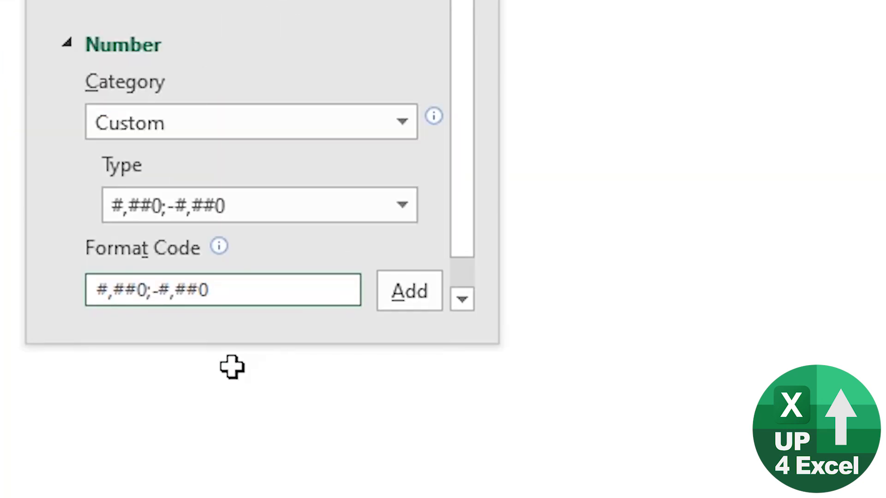
pyautogui.hotkey('shift', 'Left')
pyautogui.hotkey('shift', 'Left')
pyautogui.hotkey('shift', 'Left')
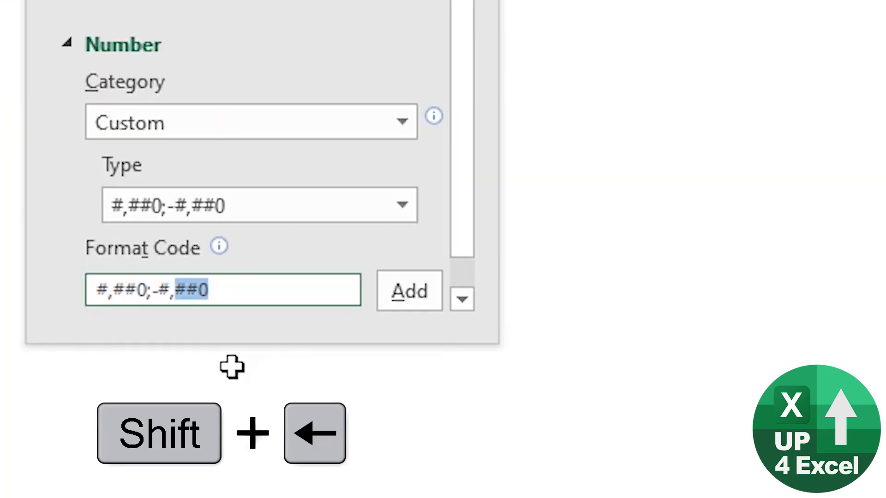
pyautogui.press('BackSpace')
pyautogui.press('Left')
pyautogui.press('Left')
pyautogui.press('Left')
pyautogui.press('Left')
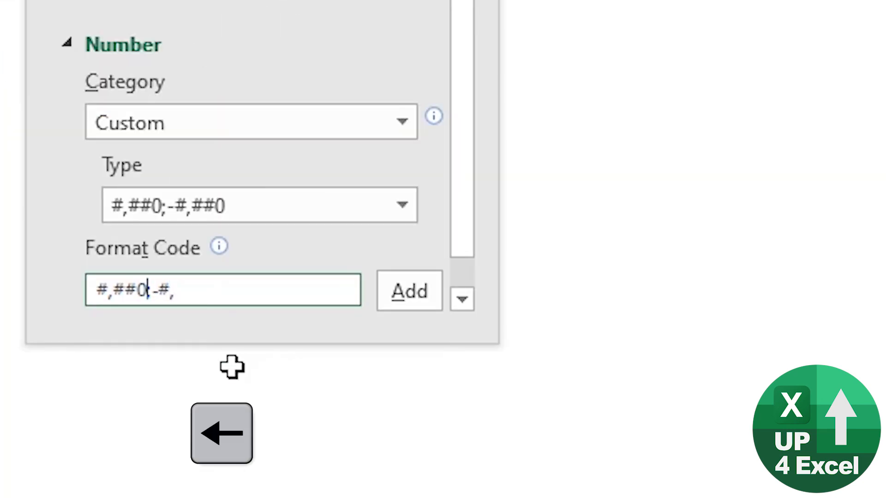
pyautogui.press('Right')
pyautogui.press('Right')
pyautogui.press('Delete')
pyautogui.write('0')
pyautogui.press('Left')
pyautogui.press('Left')
pyautogui.press('Left')
pyautogui.press('Left')
pyautogui.press('Right')
pyautogui.press('BackSpace')
pyautogui.press('BackSpace')
pyautogui.press('BackSpace')
pyautogui.press('Left')
pyautogui.press('BackSpace')
pyautogui.write('0')
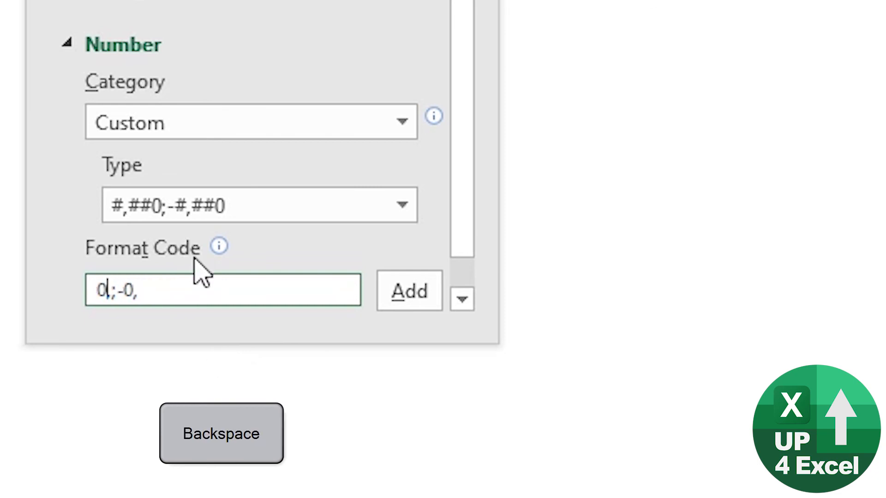
pyautogui.scroll(-2, 452, 258)
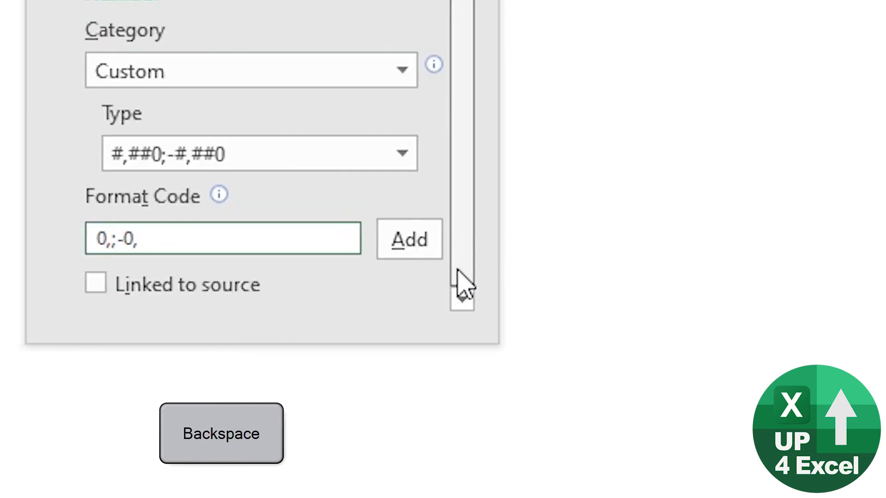
pyautogui.click(411, 244)
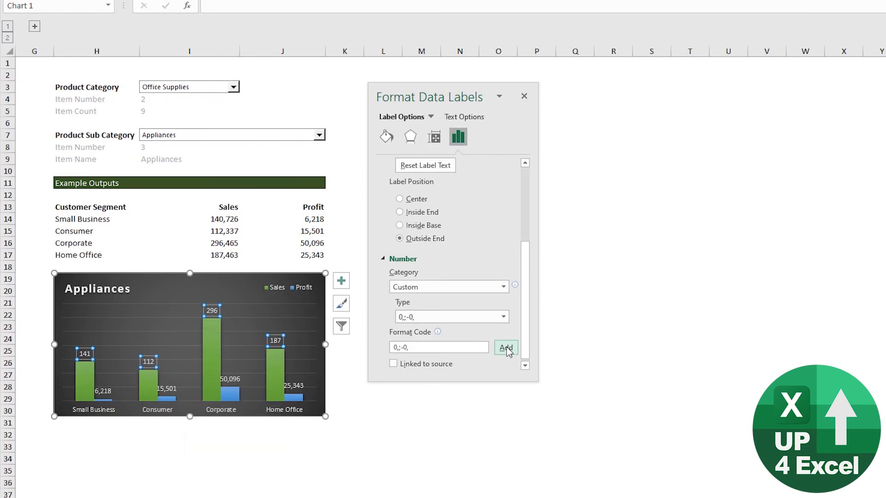
# Copy the Sales labels' format code and apply the custom 0,;-0, number format to the Profit data labels
pyautogui.moveTo(434, 349); pyautogui.dragTo(333, 343)
pyautogui.hotkey('ctrl', 'c')
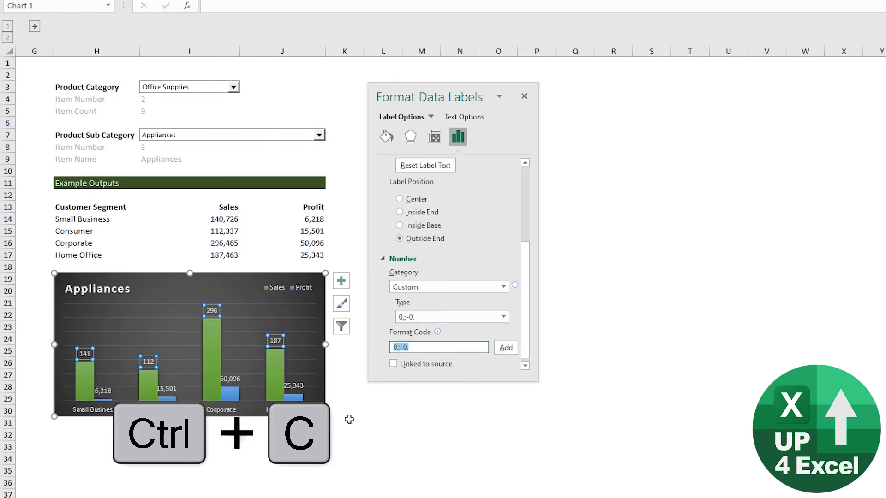
pyautogui.click(230, 379)
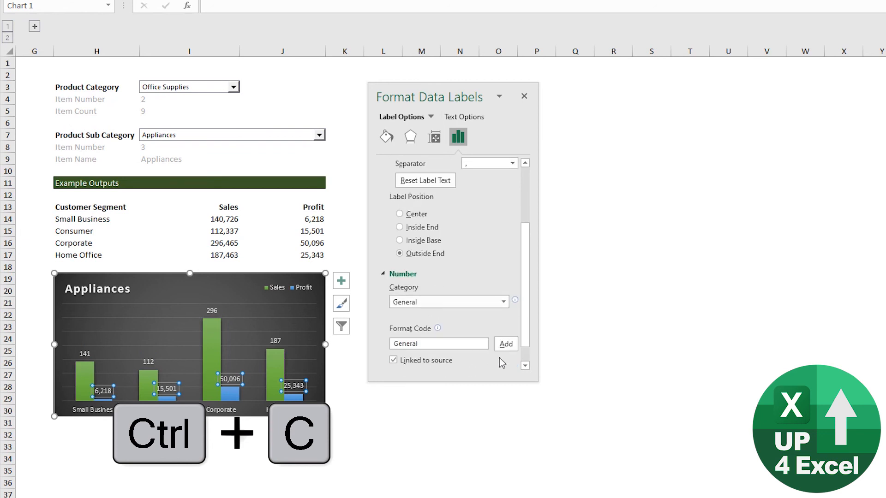
pyautogui.click(504, 302)
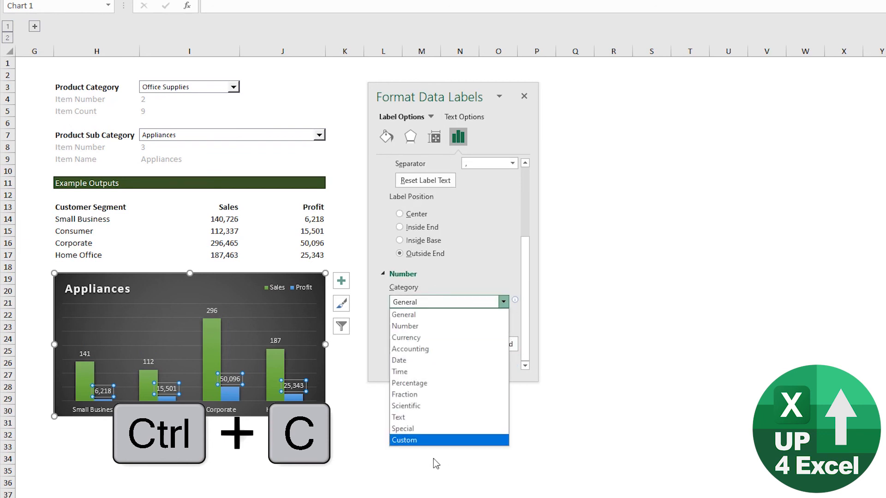
pyautogui.click(444, 440)
pyautogui.click(438, 332)
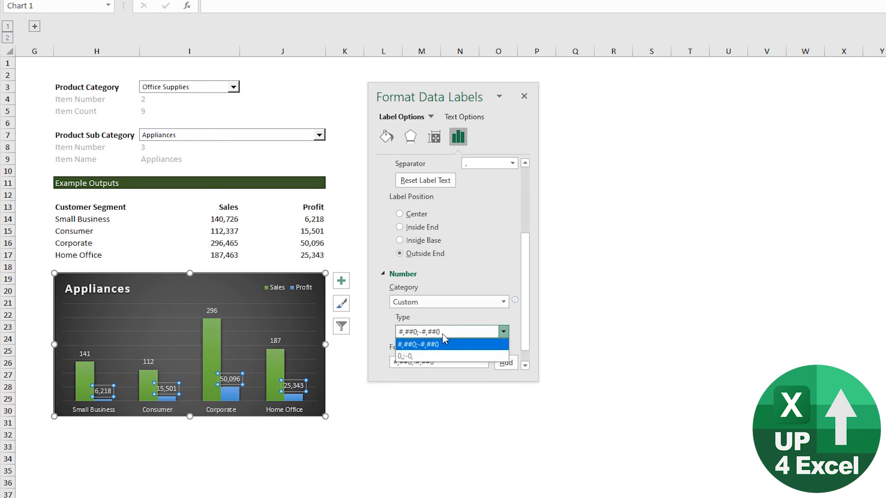
pyautogui.click(429, 357)
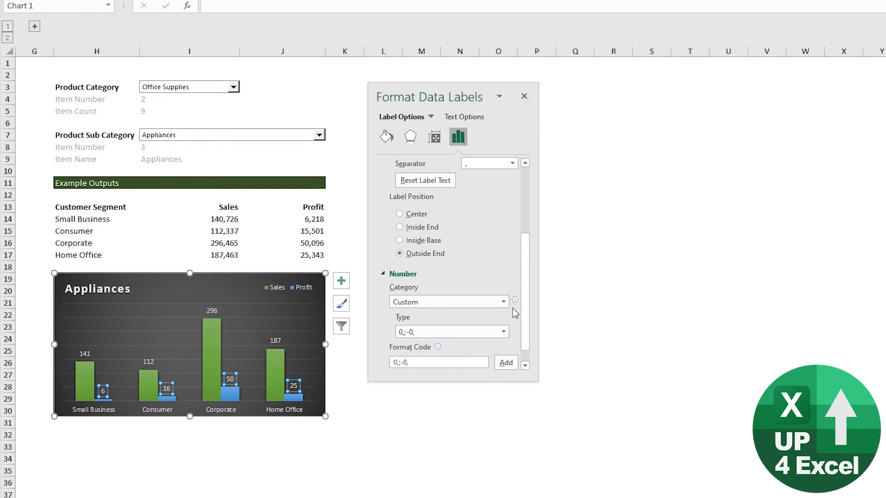
# Deselect the chart, close the formatting pane and switch the product category to Furniture
pyautogui.click(383, 446)
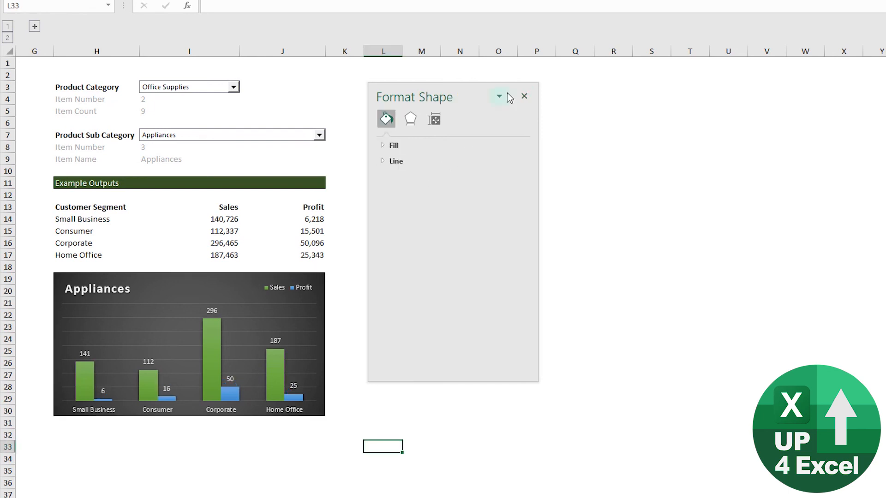
pyautogui.click(524, 98)
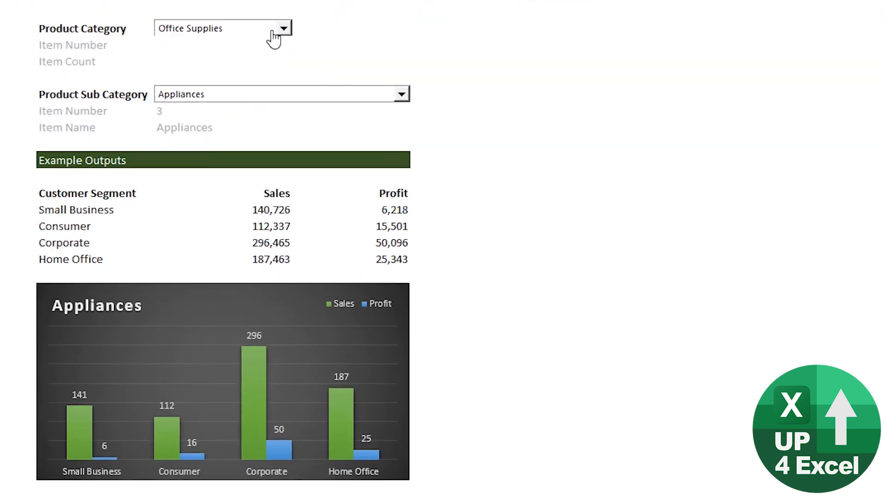
pyautogui.click(273, 33)
pyautogui.click(259, 42)
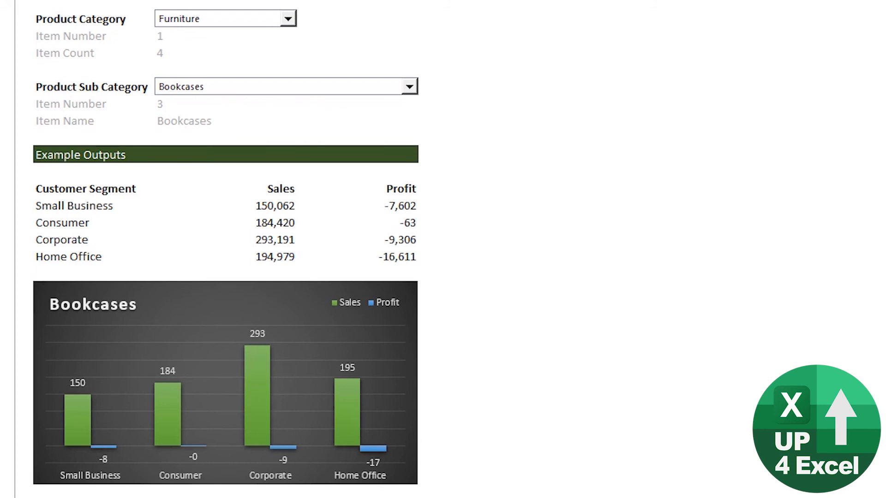
# Hide the helper rows with Item Number, Item Count and Item Name below the two dropdowns
pyautogui.moveTo(9, 36); pyautogui.dragTo(35, 59)
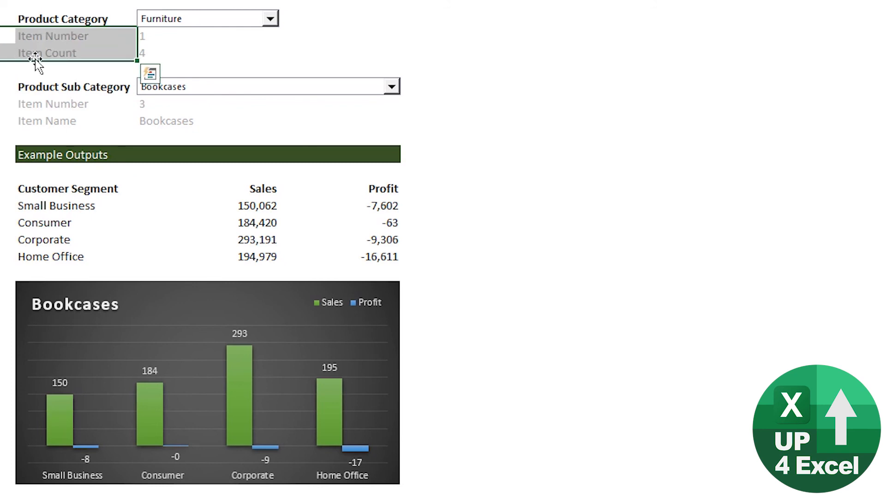
pyautogui.hotkey('ctrl', '9')
pyautogui.press('Down')
pyautogui.press('Right')
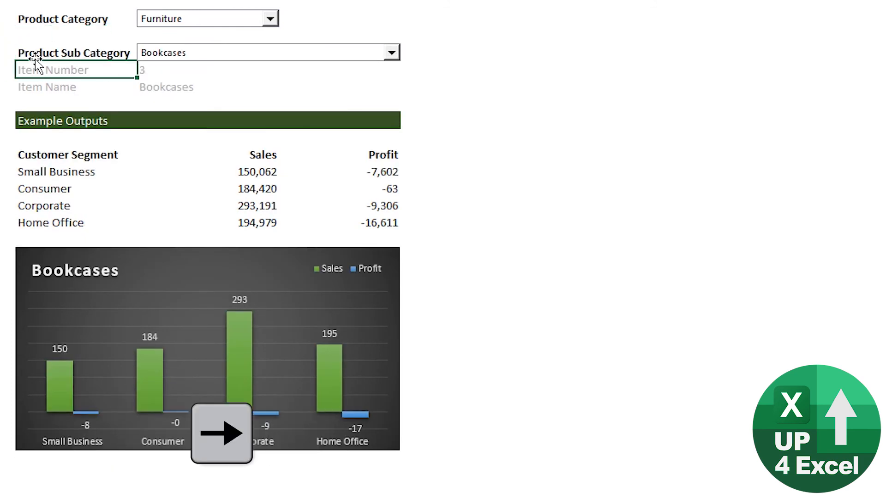
pyautogui.hotkey('ctrl', 'shift', 'Down')
pyautogui.hotkey('ctrl', '9')
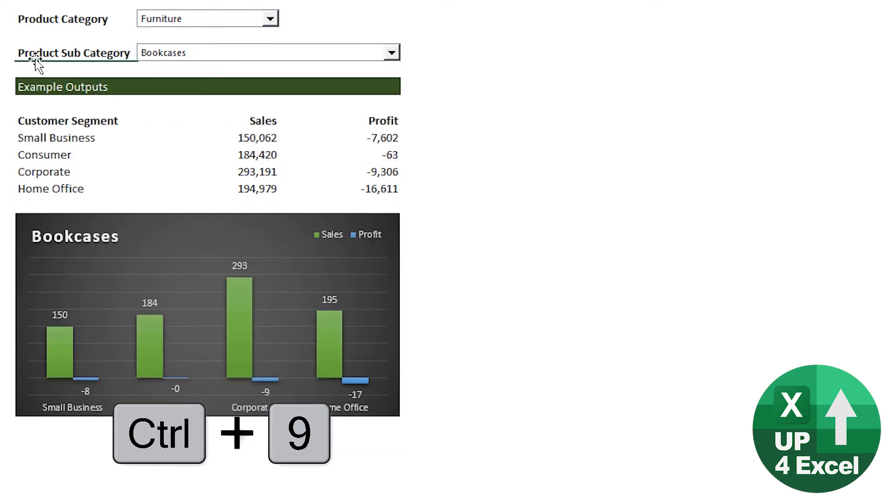
pyautogui.press('Up')
pyautogui.click(330, 16)
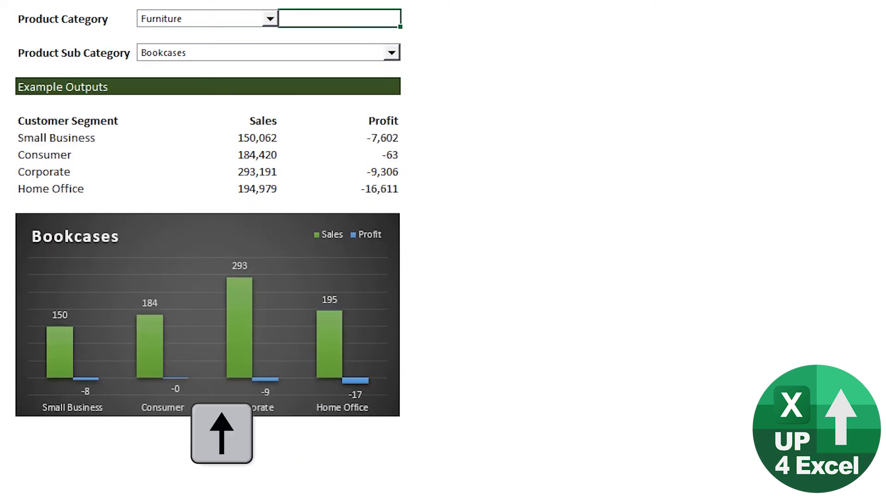
# Test the dropdowns by switching the product category to Office Supplies and back to Furniture, ending on the Chairs & Chairmats sub category
pyautogui.click(270, 19)
pyautogui.click(257, 44)
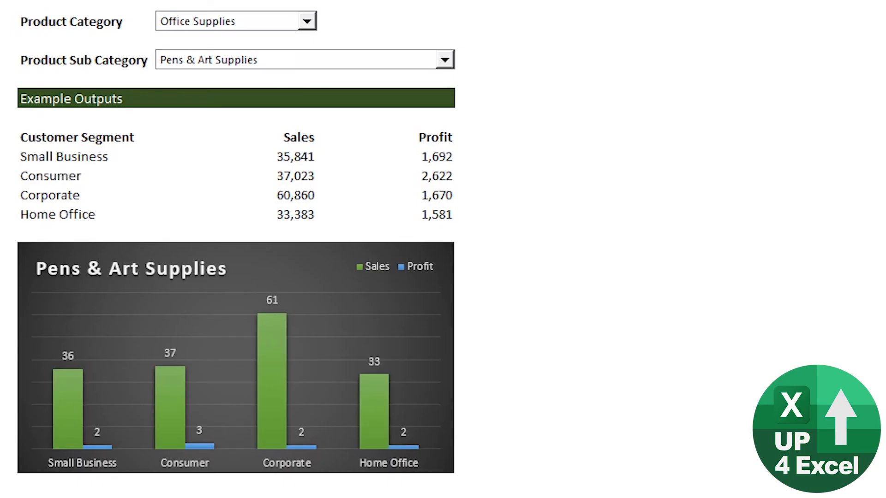
pyautogui.click(306, 21)
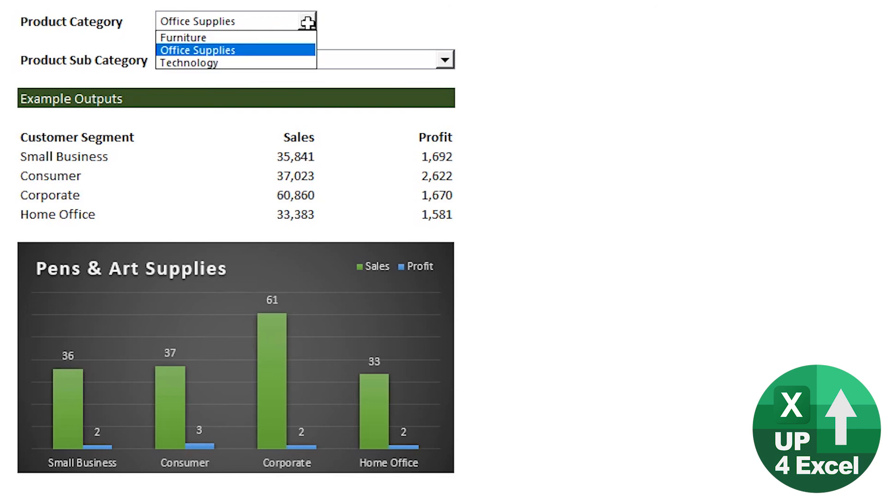
pyautogui.click(265, 38)
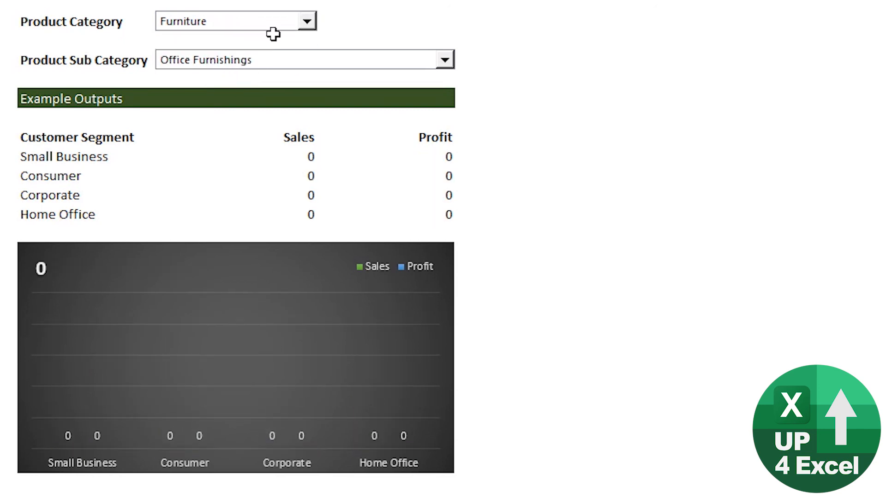
pyautogui.click(251, 21)
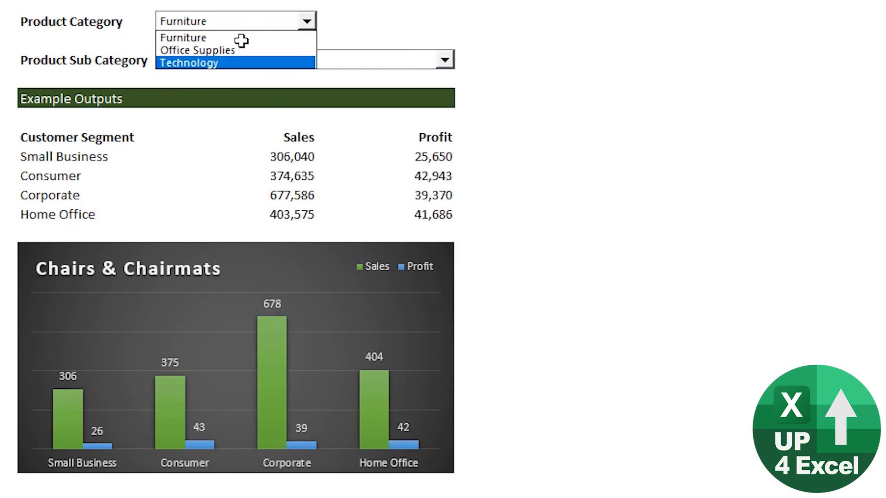
pyautogui.click(254, 36)
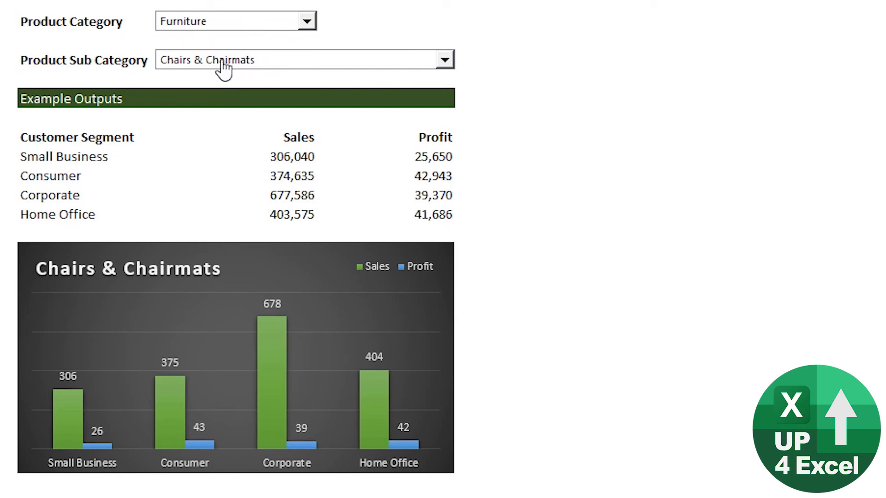